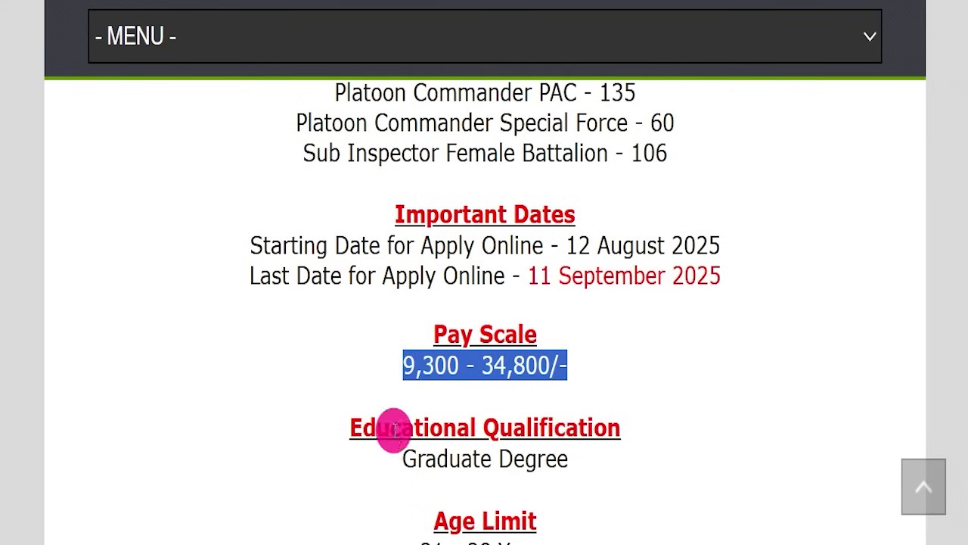
# Step: Read the pay and qualification details, highlighting the UR/EWS/OBC and SC/ST fees and payment methods
pyautogui.moveTo(309, 451); pyautogui.dragTo(627, 448)
pyautogui.scroll(-3, 681, 386)
pyautogui.scroll(-2, 680, 386)
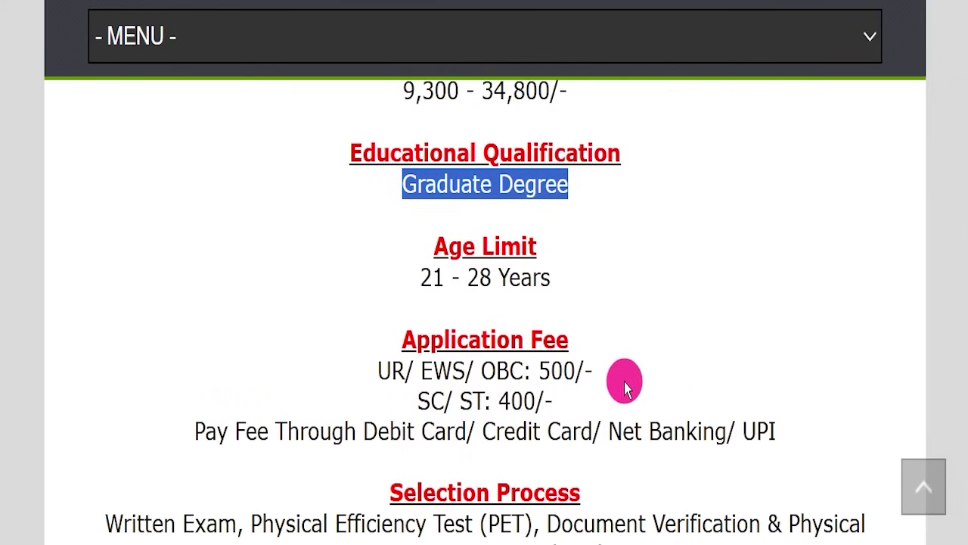
pyautogui.moveTo(321, 273); pyautogui.dragTo(590, 280)
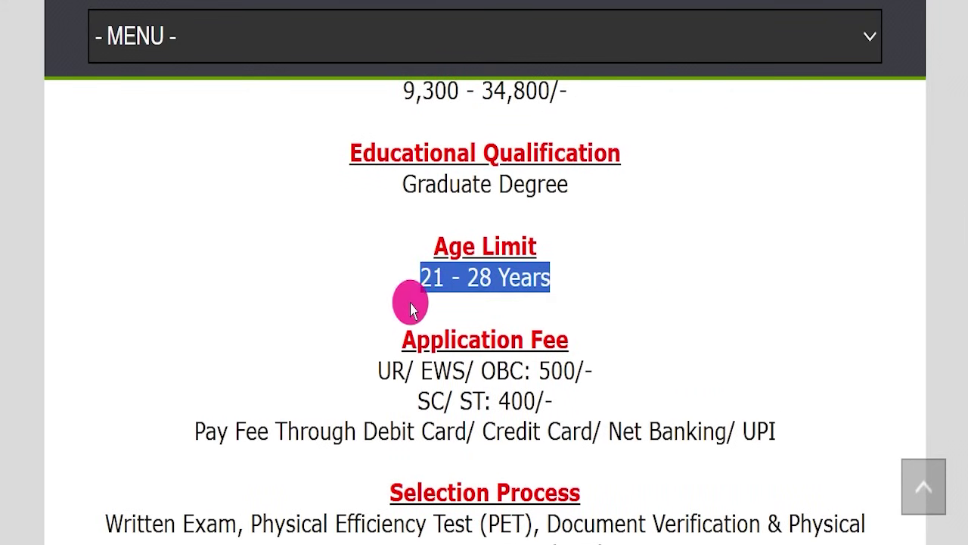
pyautogui.moveTo(356, 369); pyautogui.dragTo(631, 356)
pyautogui.moveTo(400, 400); pyautogui.dragTo(590, 395)
pyautogui.moveTo(357, 428); pyautogui.dragTo(805, 411)
pyautogui.scroll(-4, 621, 406)
pyautogui.click(448, 314)
# Step: Highlight the selection process, physical standards, Online apply mode and upprpb.in website address
pyautogui.moveTo(103, 250); pyautogui.dragTo(599, 299)
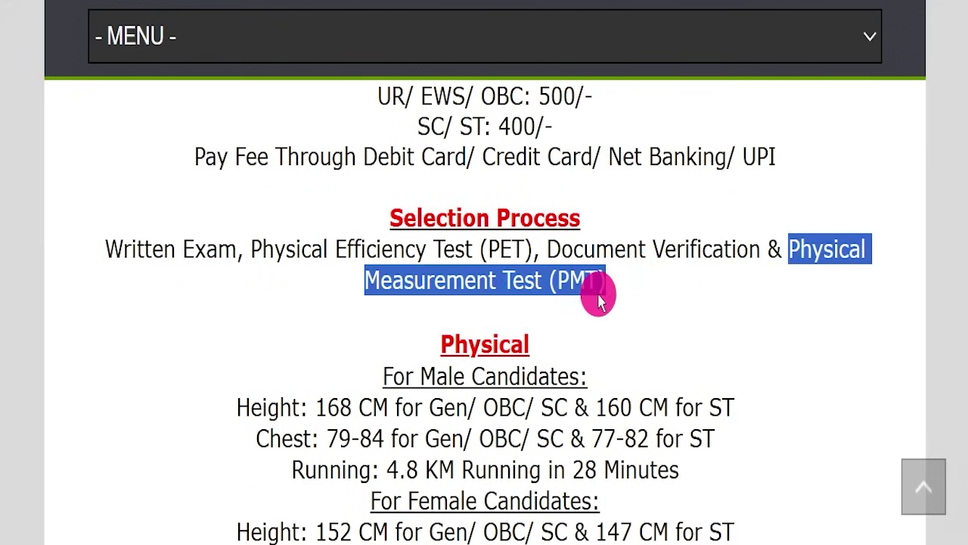
pyautogui.click(598, 299)
pyautogui.scroll(-3, 408, 272)
pyautogui.moveTo(437, 161); pyautogui.dragTo(292, 162)
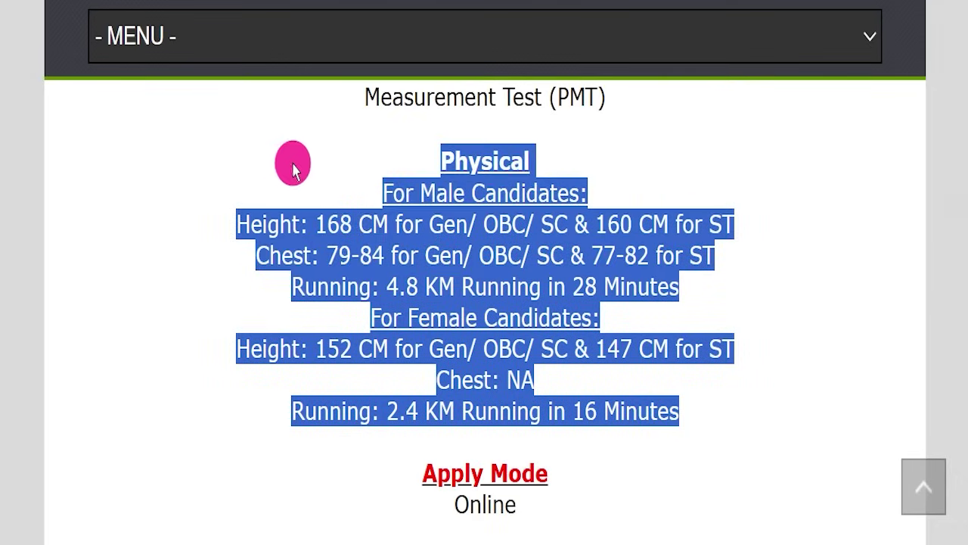
pyautogui.click(366, 154)
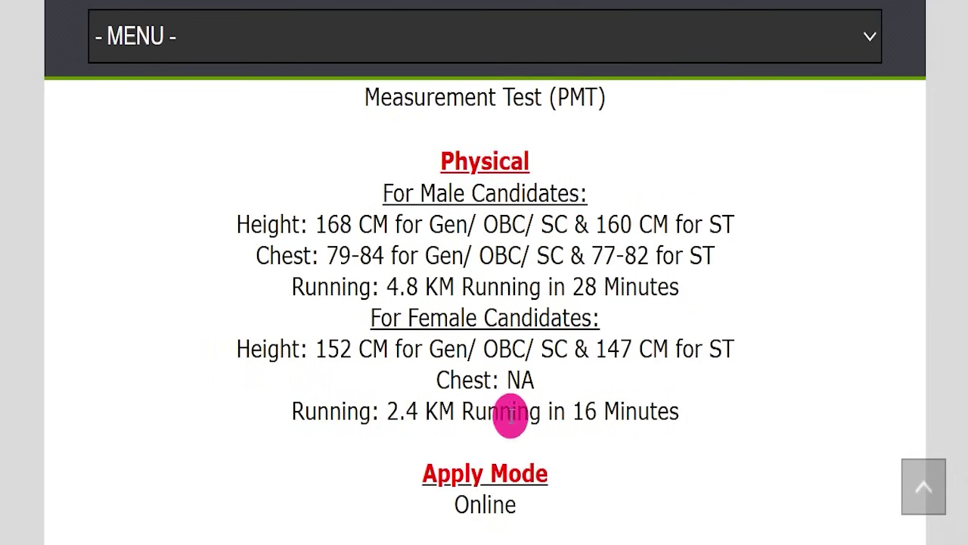
pyautogui.moveTo(393, 489); pyautogui.dragTo(624, 499)
pyautogui.scroll(-5, 649, 437)
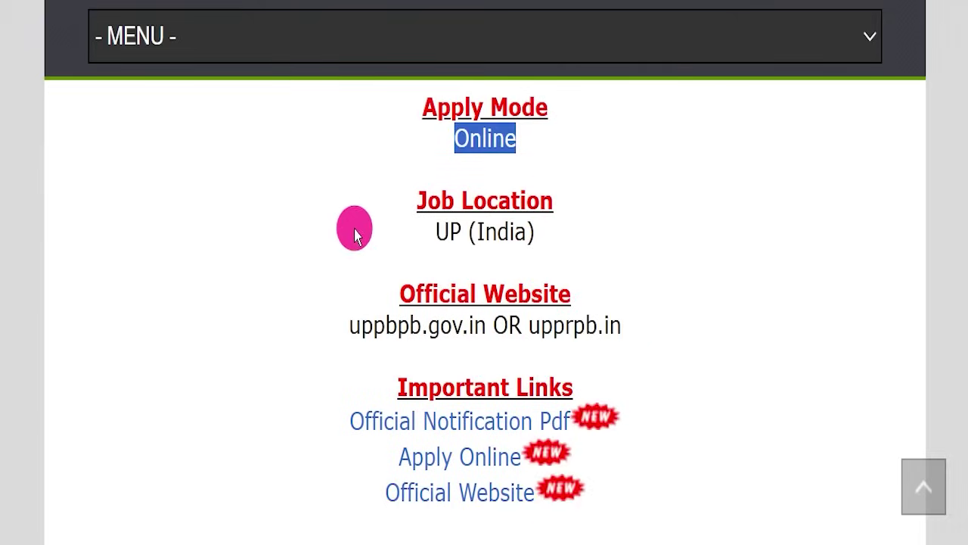
pyautogui.moveTo(353, 224); pyautogui.dragTo(583, 234)
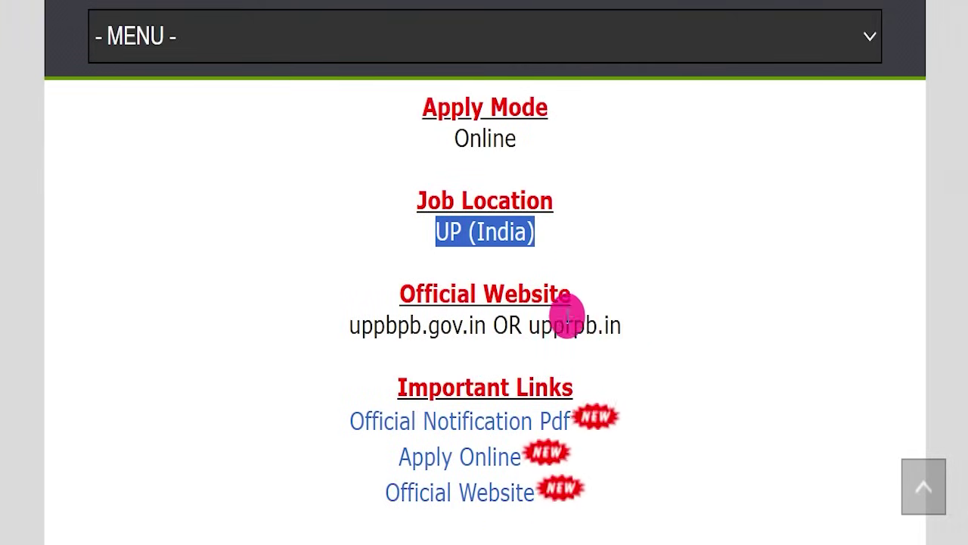
pyautogui.moveTo(523, 322); pyautogui.dragTo(644, 320)
pyautogui.scroll(-2, 698, 235)
pyautogui.click(698, 235)
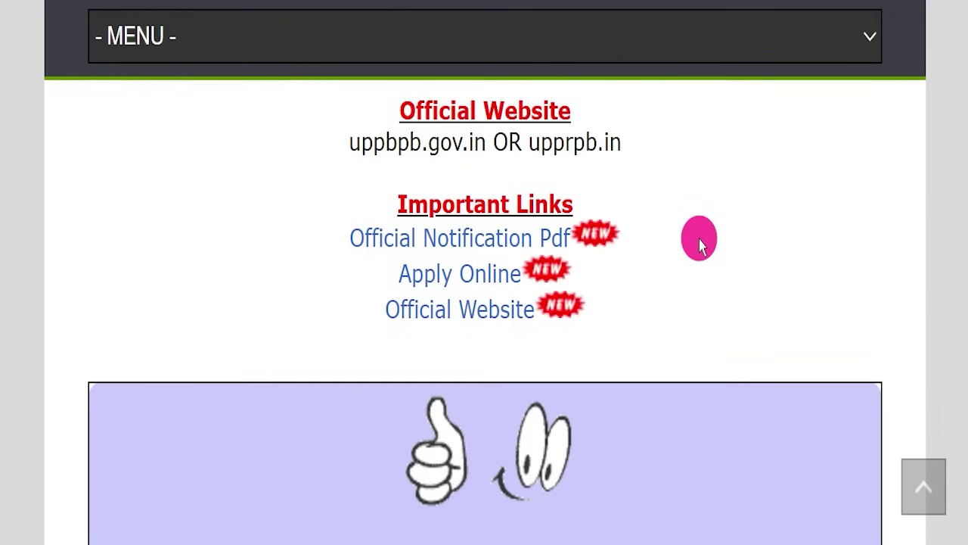
# Step: Open the Official Notification Pdf link under Important Links
pyautogui.moveTo(395, 204); pyautogui.dragTo(655, 285)
pyautogui.click(655, 285)
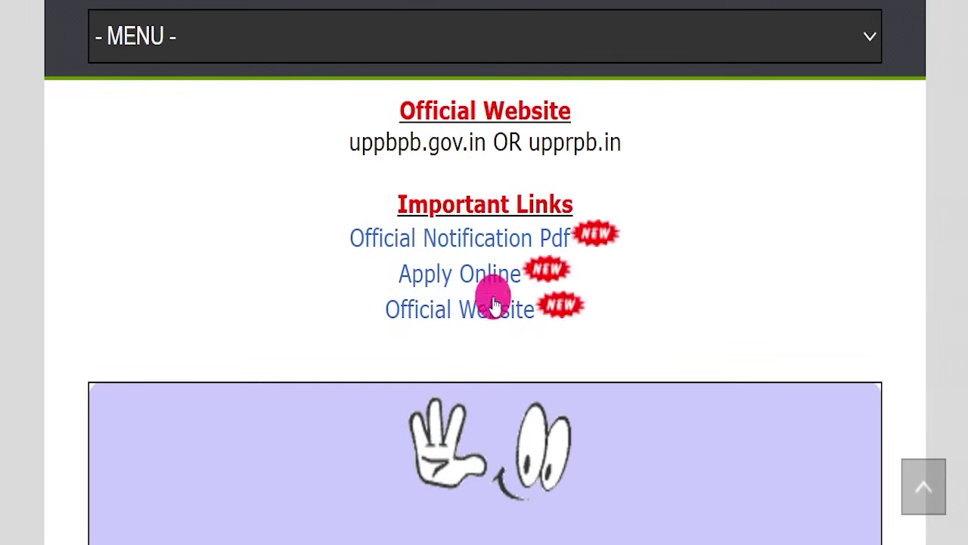
pyautogui.moveTo(281, 227); pyautogui.dragTo(548, 238)
pyautogui.click(551, 239)
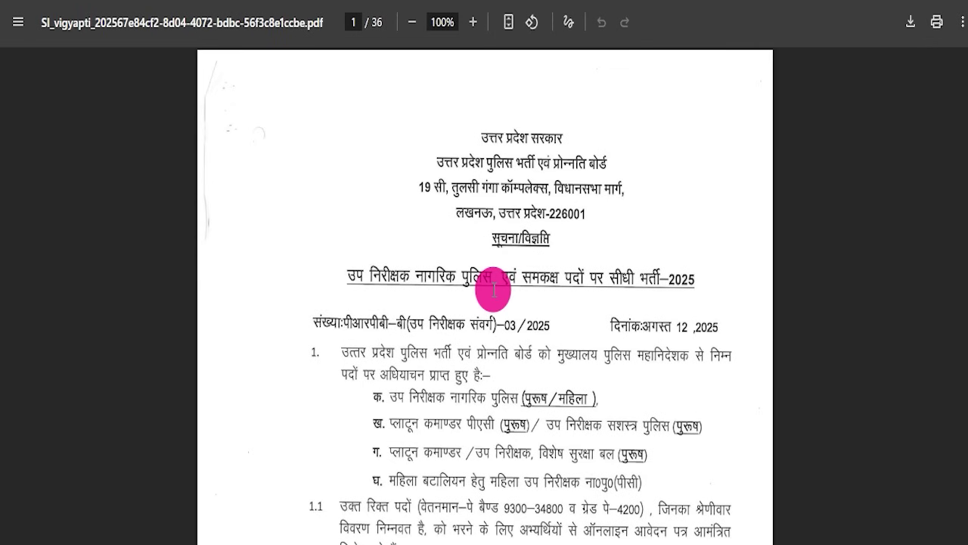
# Step: Scroll through all 36 pages of the Sub Inspector notification PDF
pyautogui.scroll(-3, 565, 336)
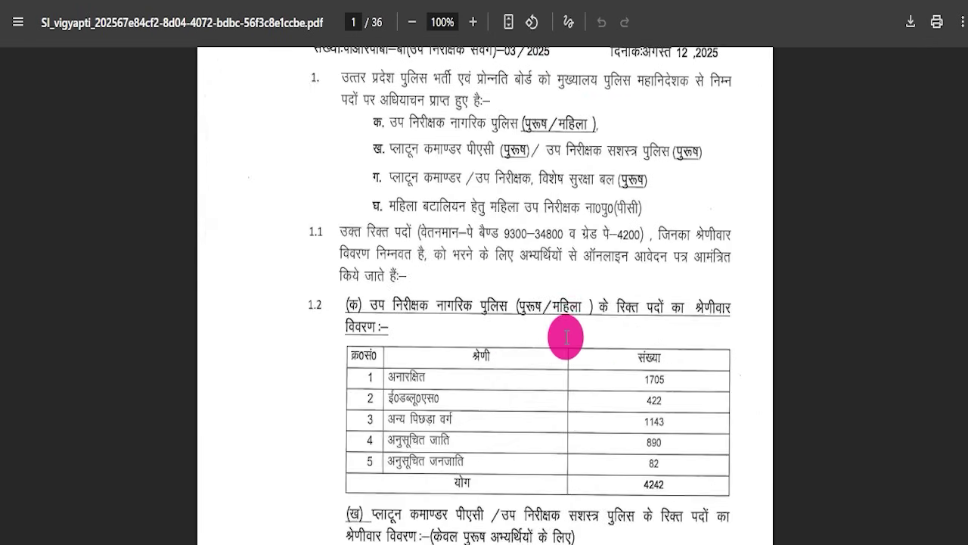
pyautogui.scroll(-10, 477, 308)
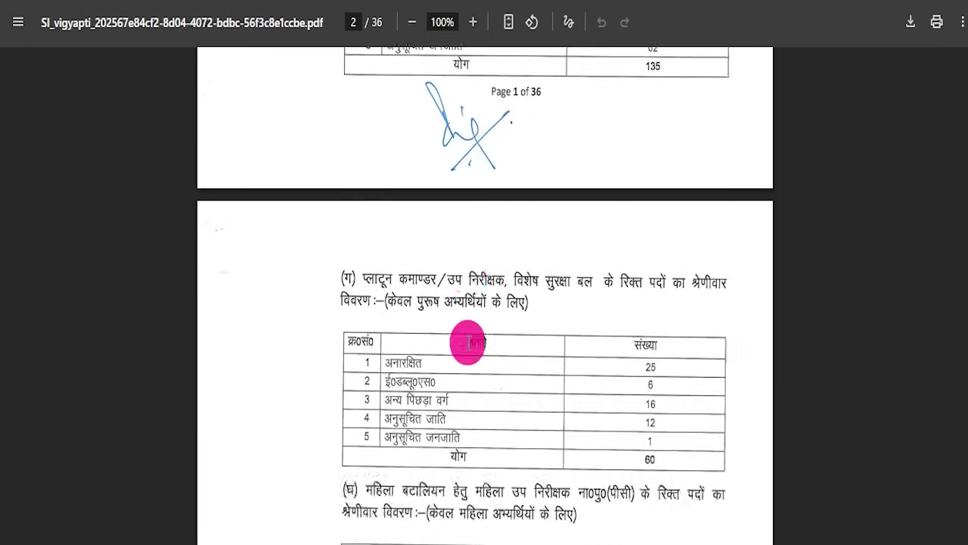
pyautogui.scroll(-5, 472, 361)
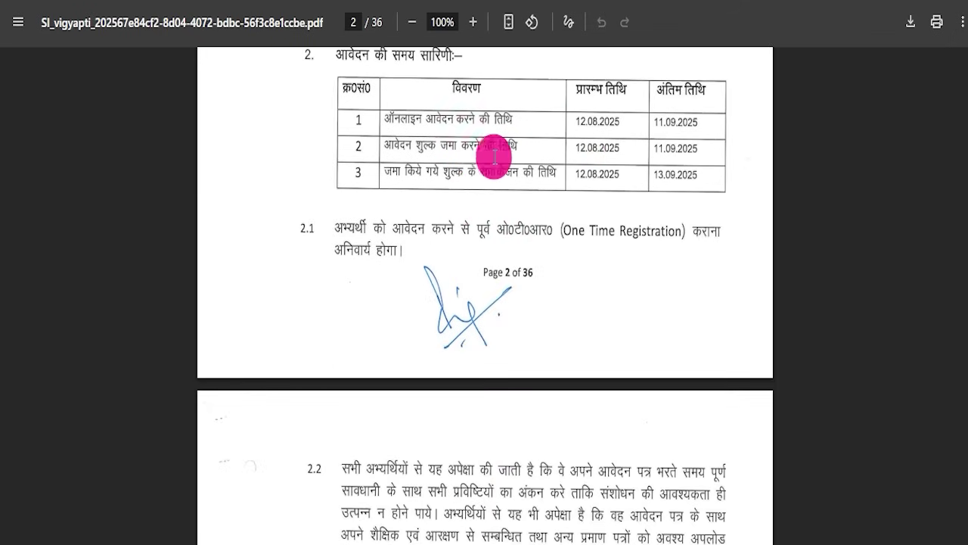
pyautogui.scroll(-8, 571, 208)
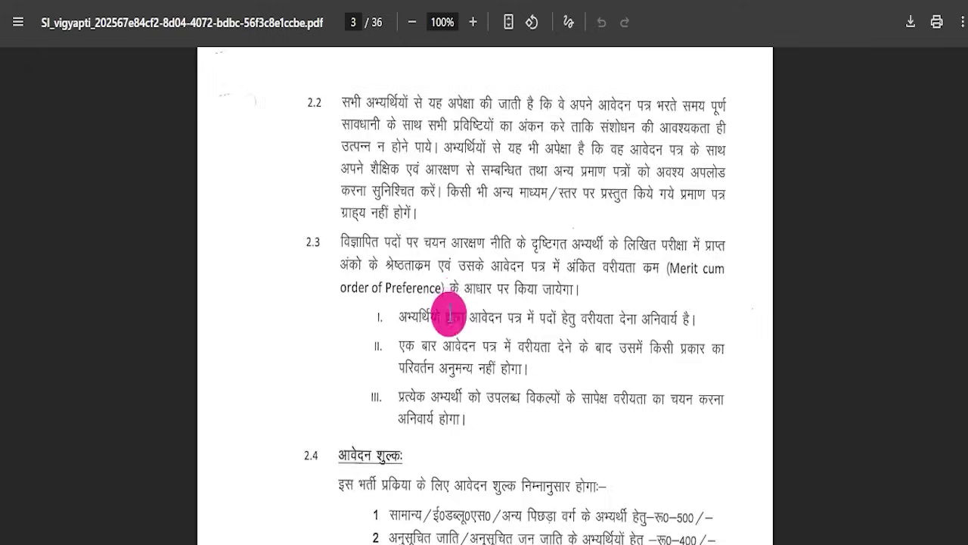
pyautogui.scroll(-15, 450, 316)
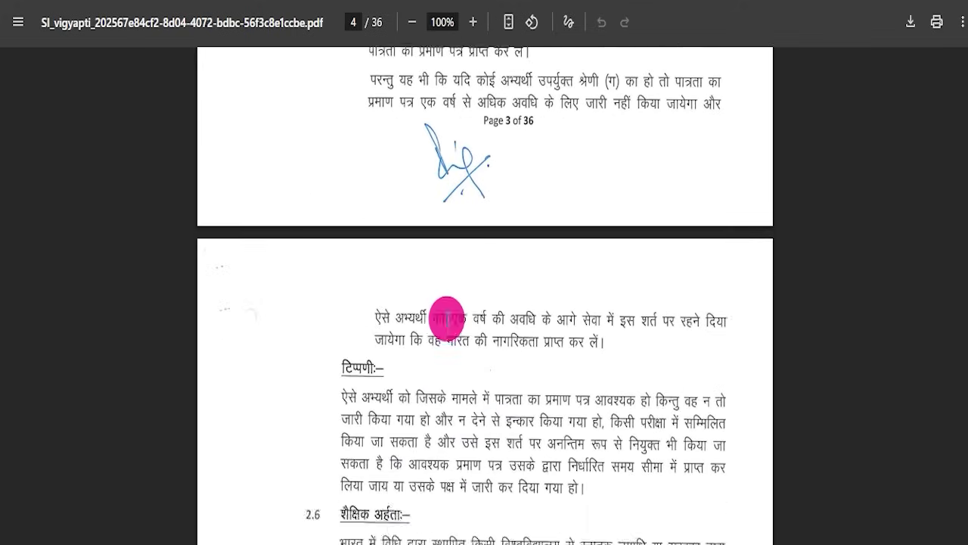
pyautogui.scroll(-16, 444, 323)
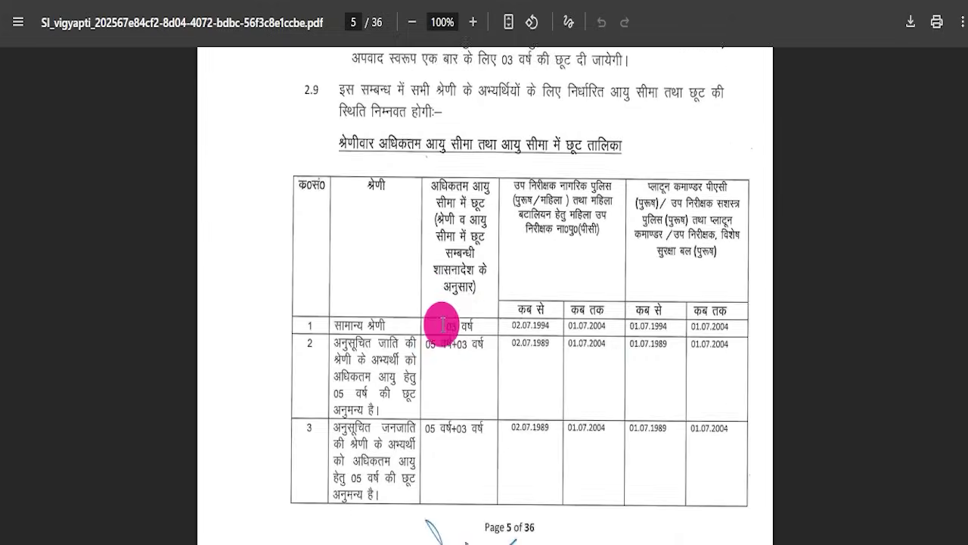
pyautogui.scroll(-13, 440, 337)
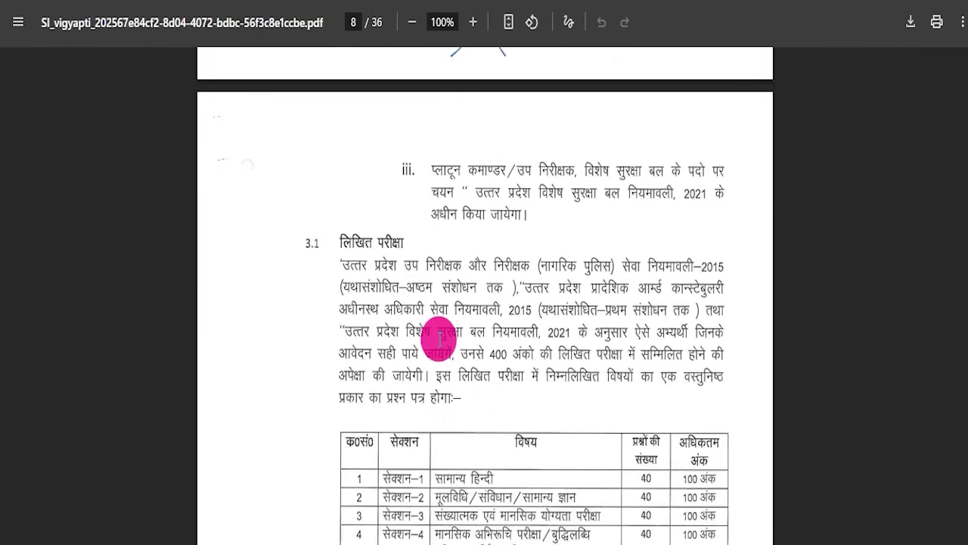
pyautogui.scroll(6, 437, 340)
pyautogui.scroll(-2, 439, 344)
pyautogui.scroll(-20, 439, 348)
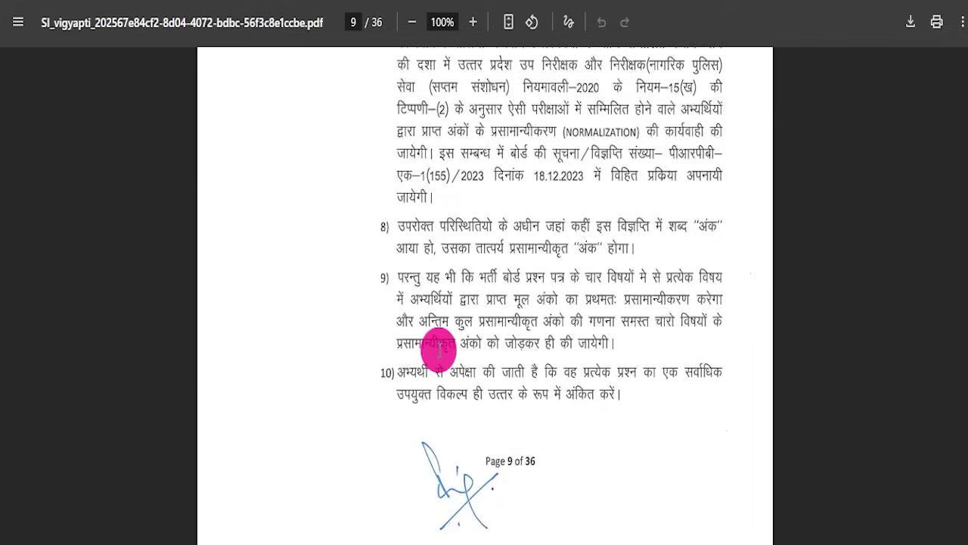
pyautogui.scroll(-20, 439, 356)
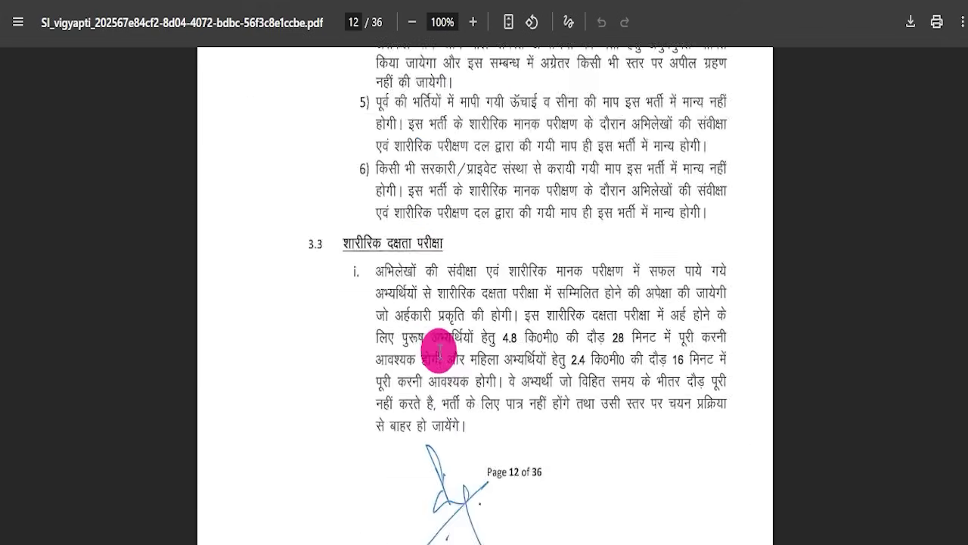
pyautogui.scroll(-20, 441, 360)
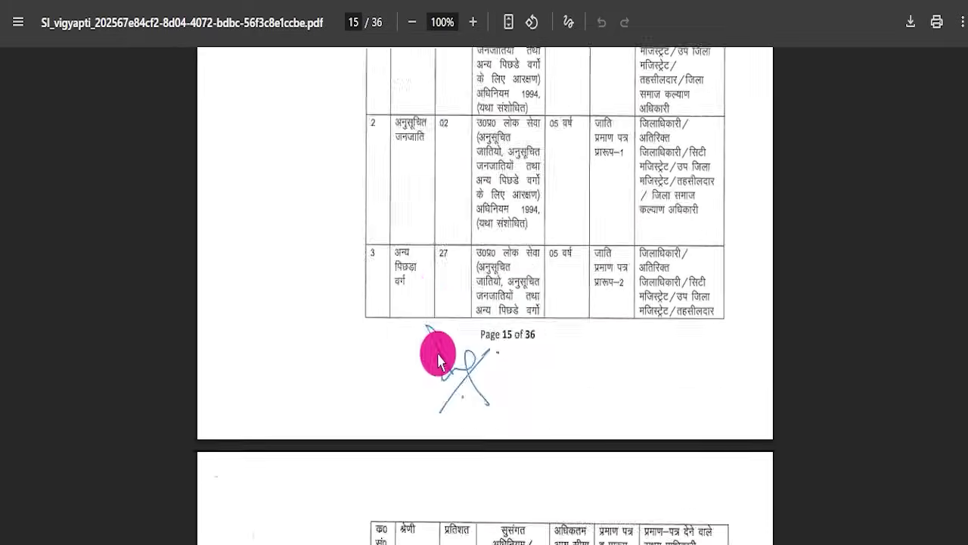
pyautogui.scroll(-20, 437, 363)
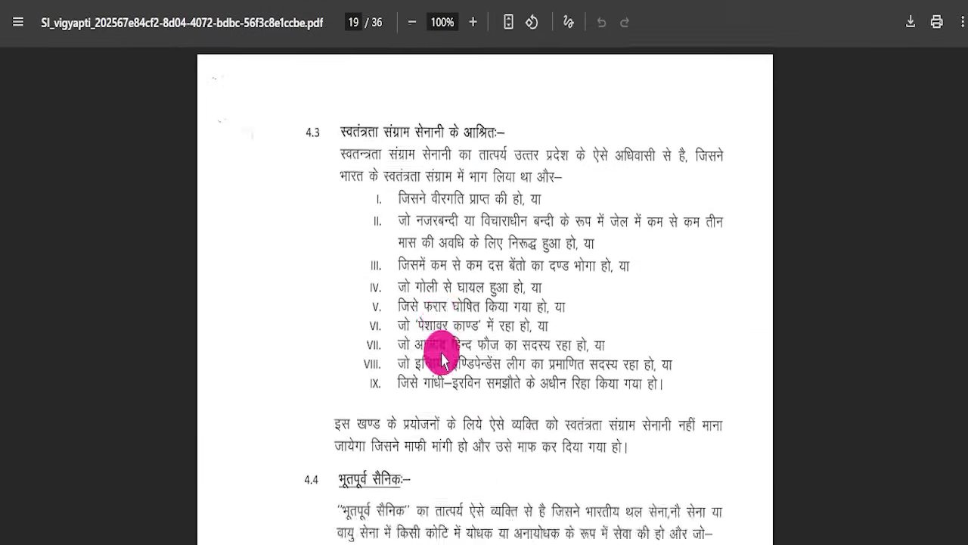
pyautogui.scroll(-20, 439, 366)
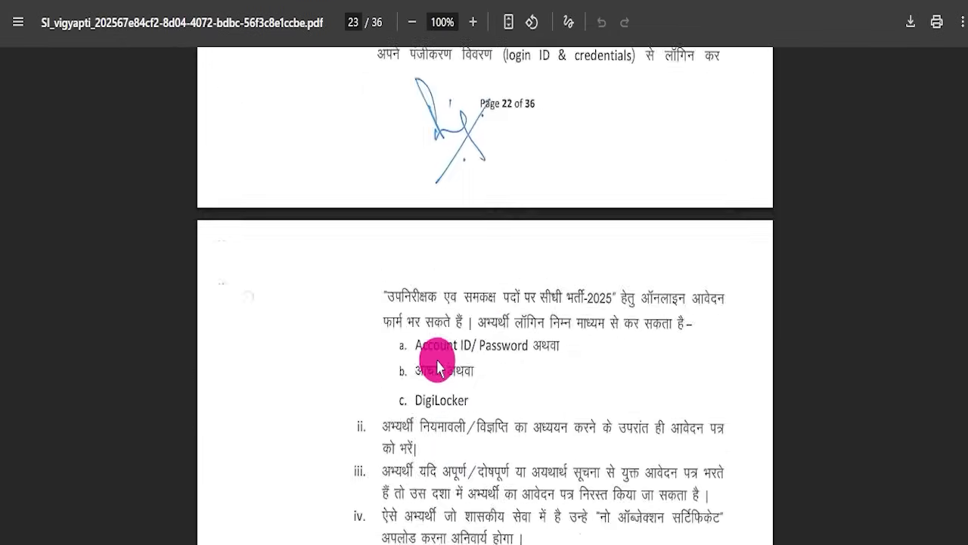
pyautogui.scroll(-20, 437, 366)
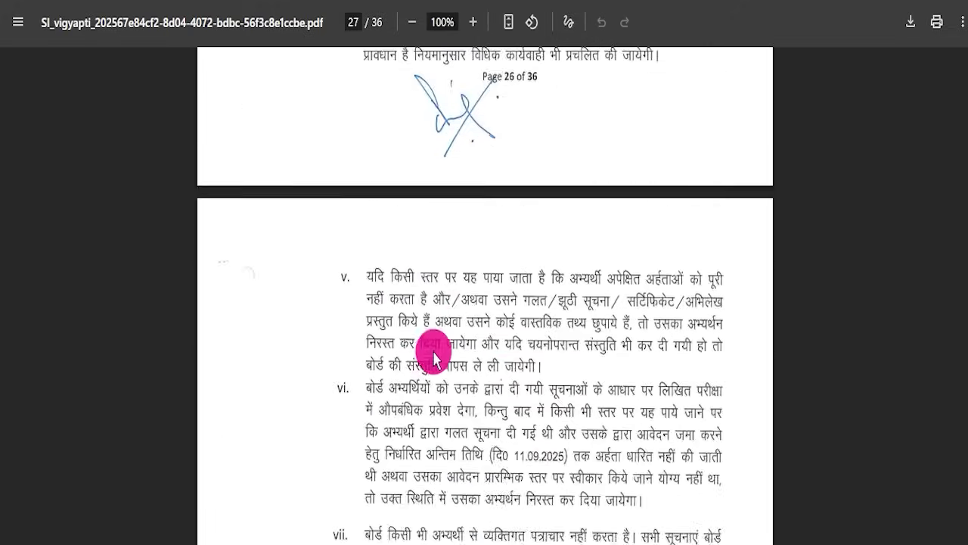
pyautogui.scroll(-20, 435, 360)
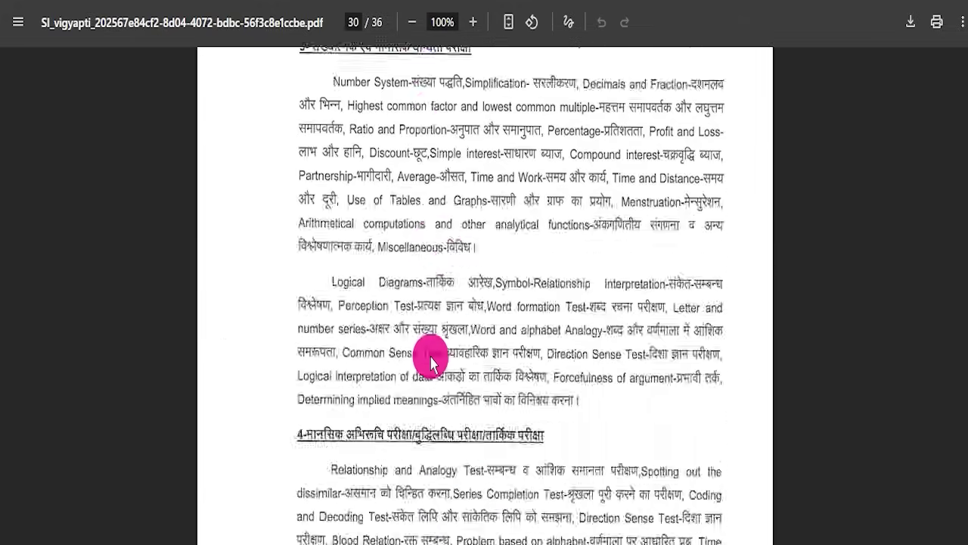
pyautogui.scroll(-20, 426, 363)
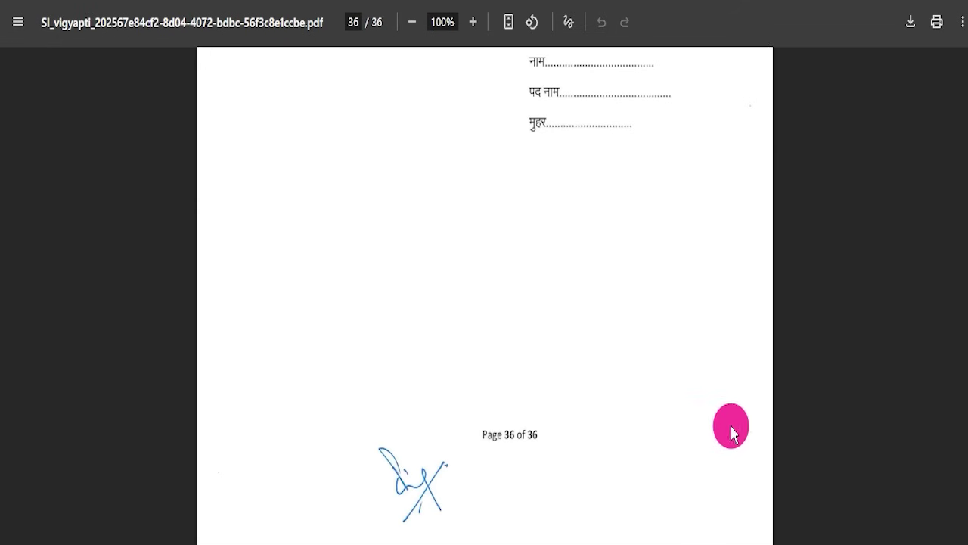
# Step: Return to page 1, then highlight the notification title and the Apply Online link
pyautogui.moveTo(964, 519); pyautogui.dragTo(965, 140)
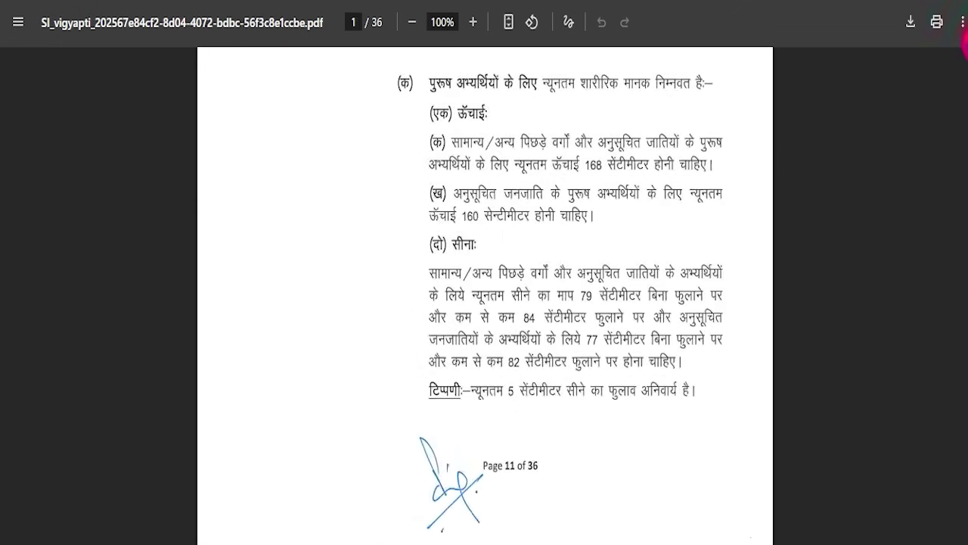
pyautogui.moveTo(966, 41); pyautogui.dragTo(965, 30)
pyautogui.moveTo(476, 129); pyautogui.dragTo(590, 266)
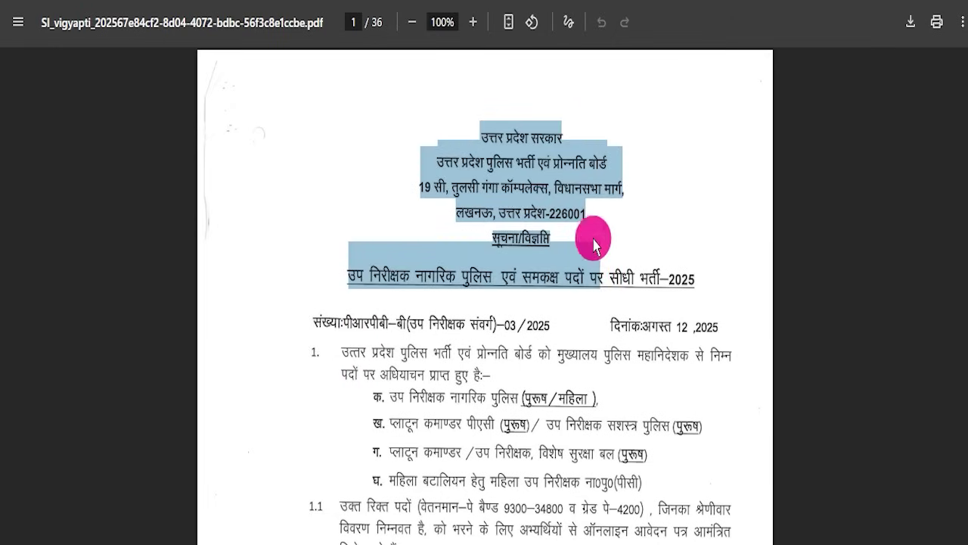
pyautogui.click(606, 215)
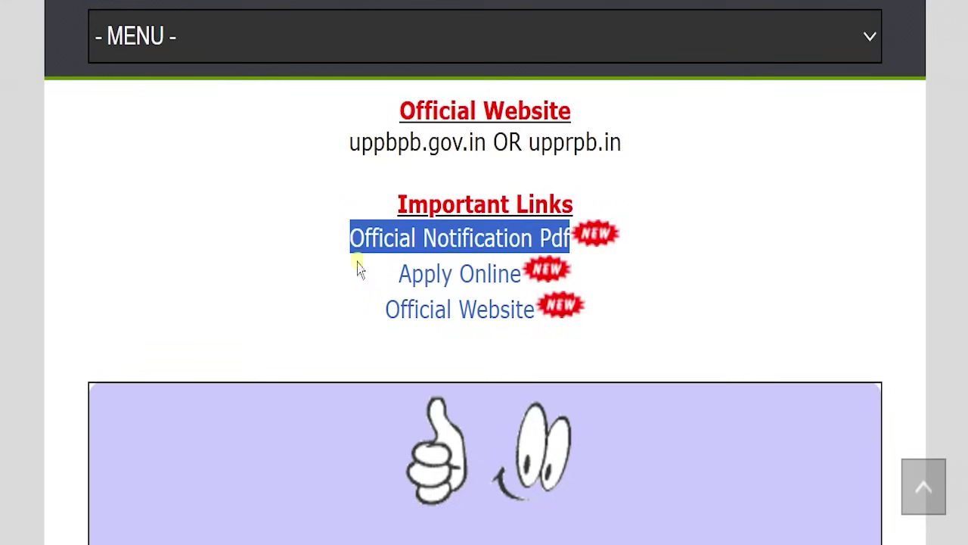
pyautogui.moveTo(356, 265); pyautogui.dragTo(512, 261)
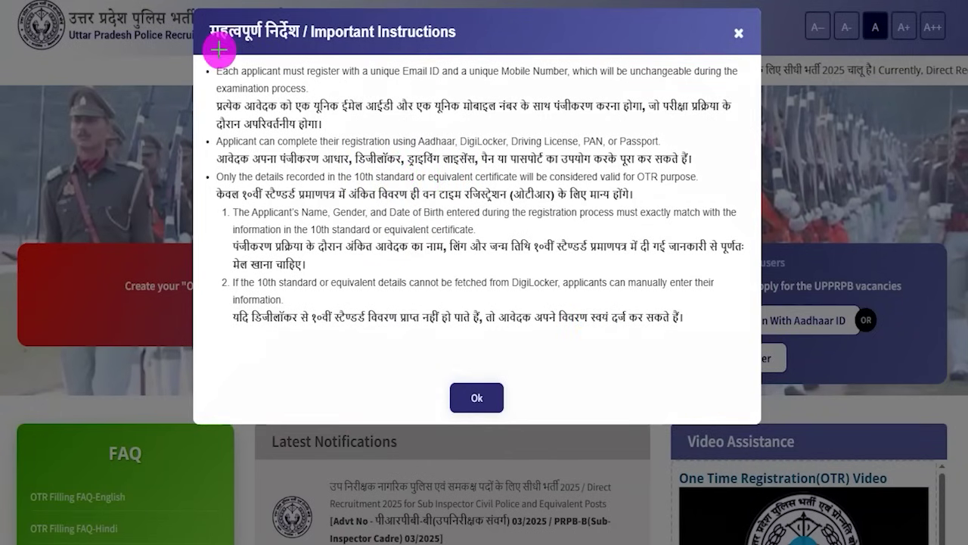
# Step: Read the One Time Registration instructions notice and dismiss it with Ok
pyautogui.moveTo(199, 56)
pyautogui.mouseDown()
pyautogui.moveTo(658, 138)
pyautogui.moveTo(734, 173)
pyautogui.moveTo(749, 347)
pyautogui.mouseUp()
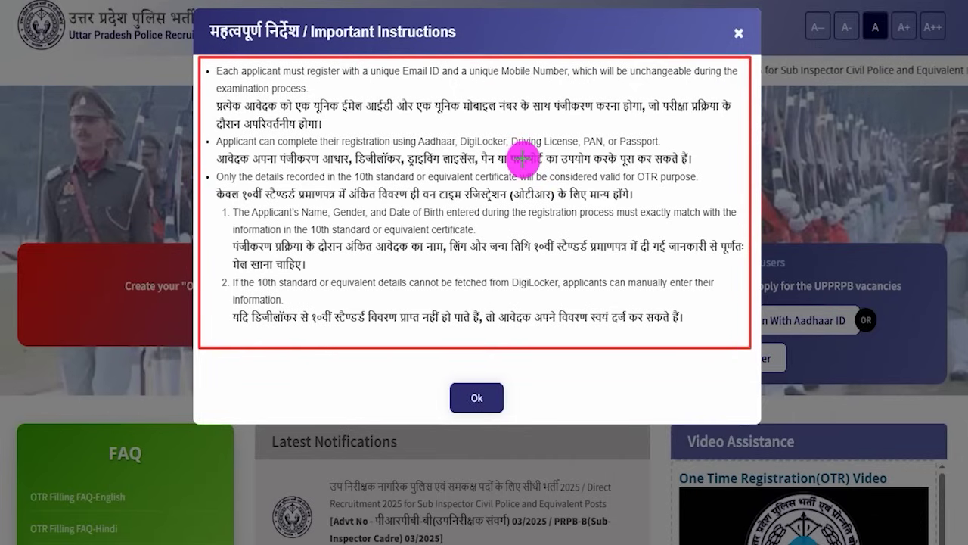
pyautogui.press('Escape')
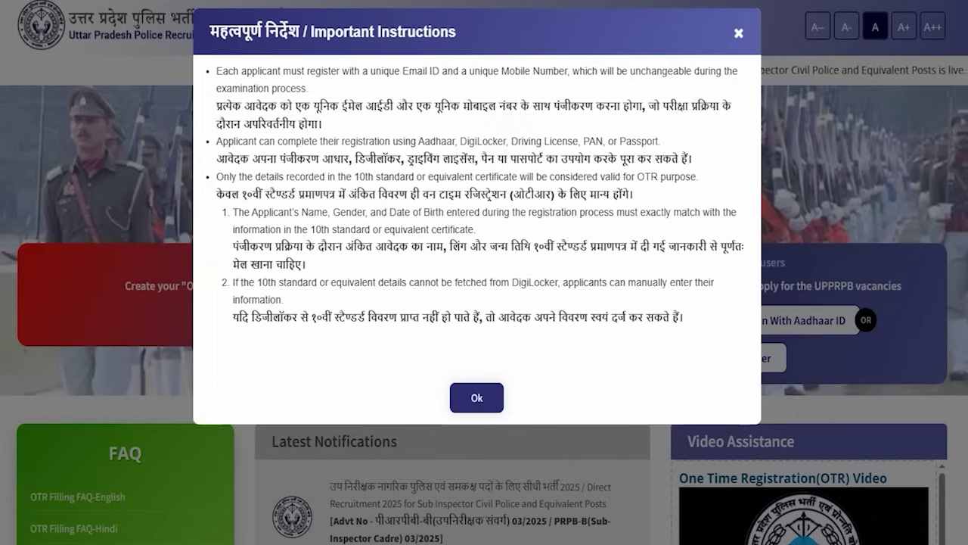
pyautogui.click(476, 396)
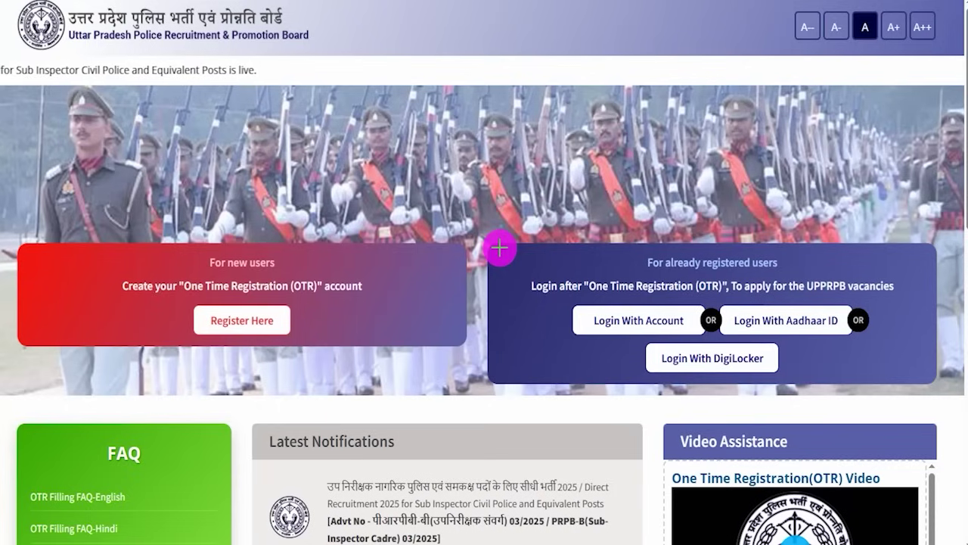
# Step: Review the home page panels and choose Register Here under 'For new users'
pyautogui.moveTo(499, 248)
pyautogui.mouseDown()
pyautogui.moveTo(793, 290)
pyautogui.moveTo(893, 320)
pyautogui.moveTo(929, 384)
pyautogui.mouseUp()
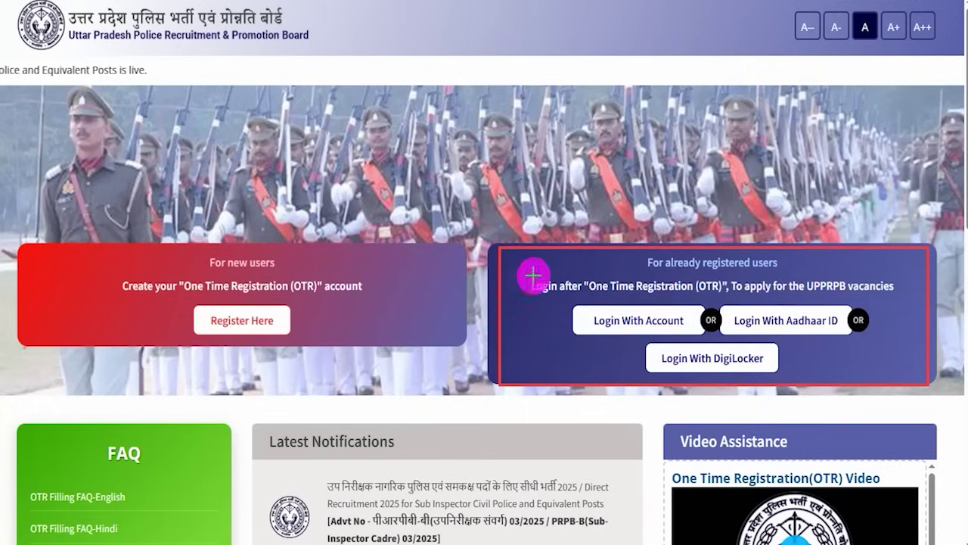
pyautogui.moveTo(688, 304); pyautogui.dragTo(696, 294)
pyautogui.moveTo(832, 313); pyautogui.dragTo(858, 287)
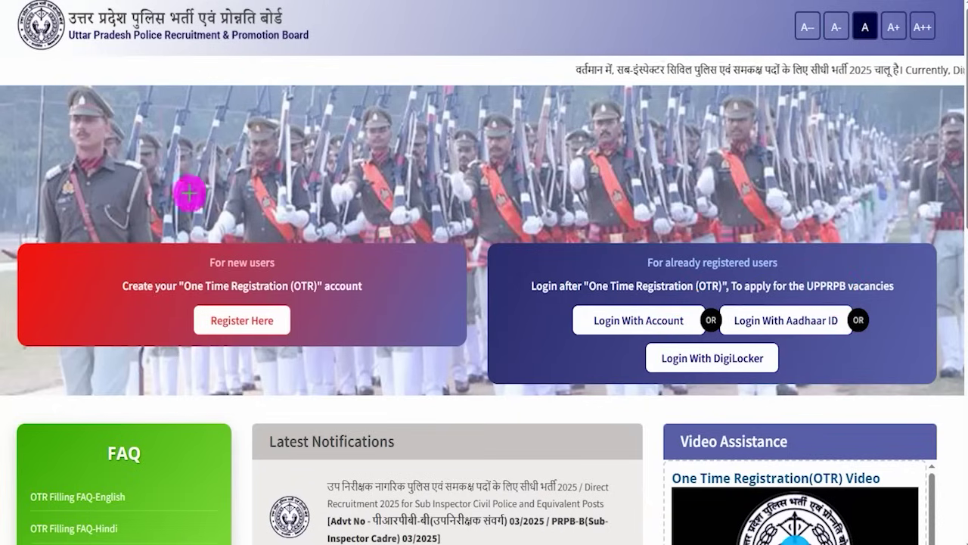
pyautogui.moveTo(64, 243)
pyautogui.mouseDown()
pyautogui.moveTo(233, 257)
pyautogui.moveTo(396, 310)
pyautogui.moveTo(421, 346)
pyautogui.mouseUp()
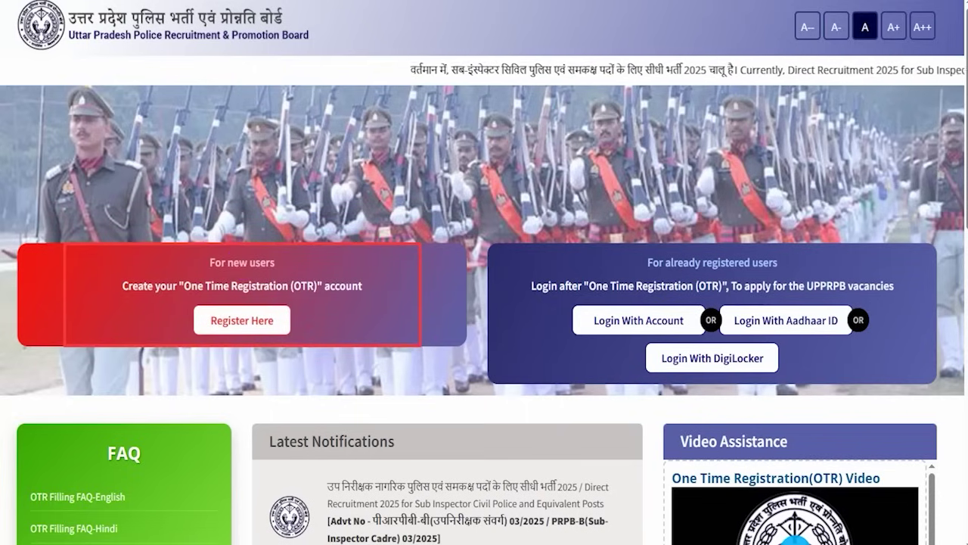
pyautogui.moveTo(288, 324)
pyautogui.mouseDown()
pyautogui.moveTo(335, 296)
pyautogui.moveTo(281, 320)
pyautogui.mouseUp()
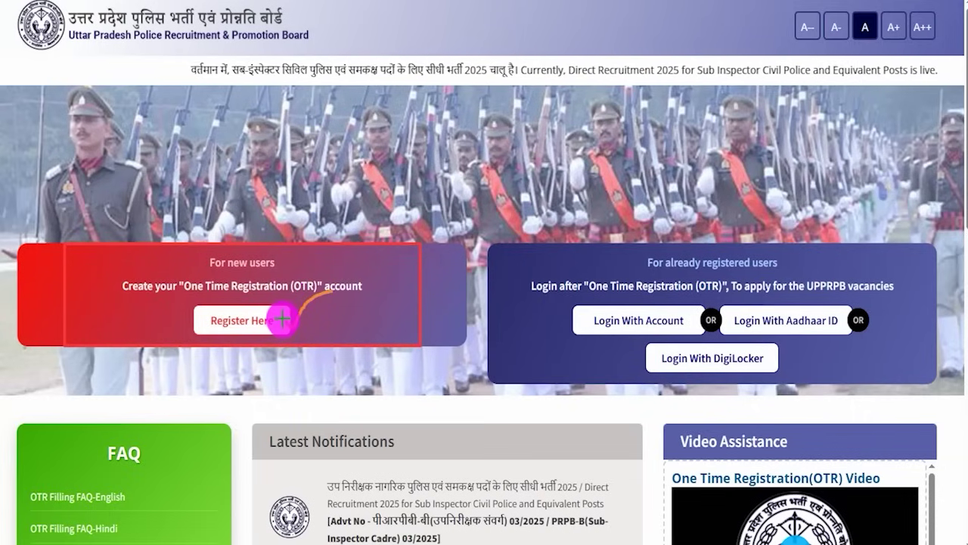
pyautogui.click(282, 319)
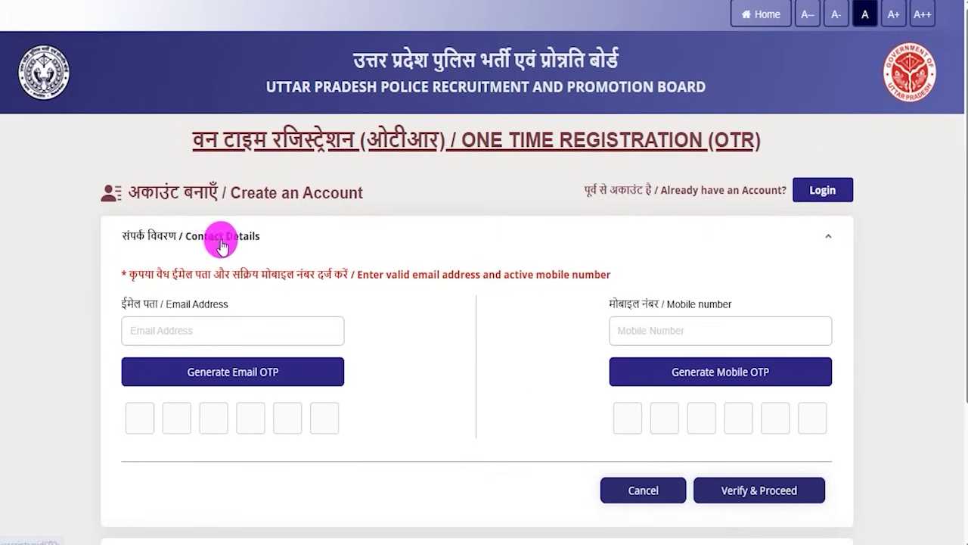
# Step: Try opening the Verification section before the contact details are verified
pyautogui.scroll(-3, 434, 388)
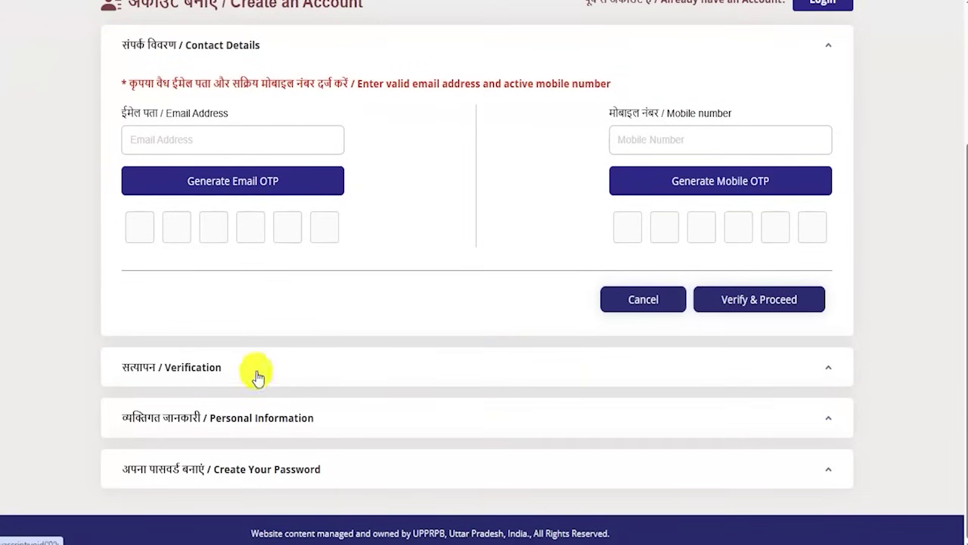
pyautogui.click(304, 360)
pyautogui.click(232, 423)
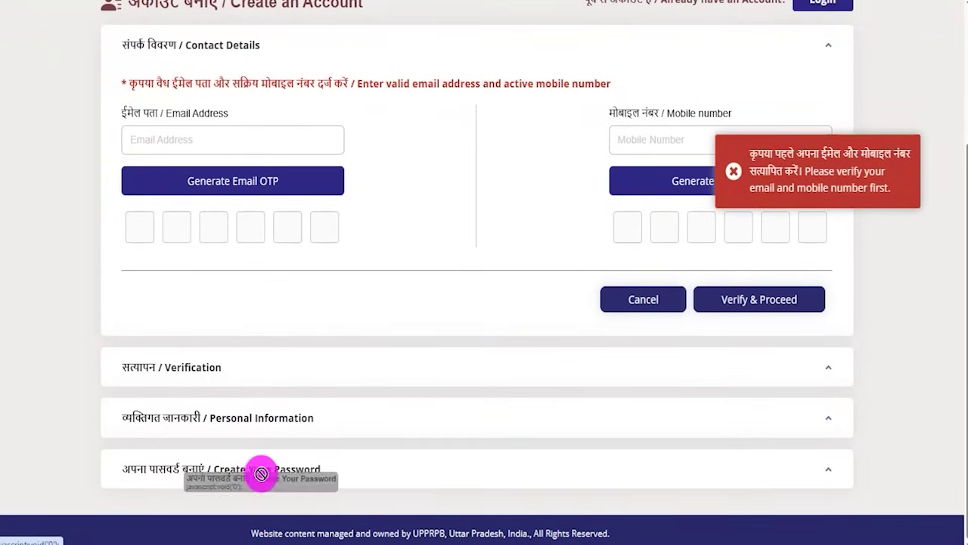
pyautogui.scroll(3, 521, 464)
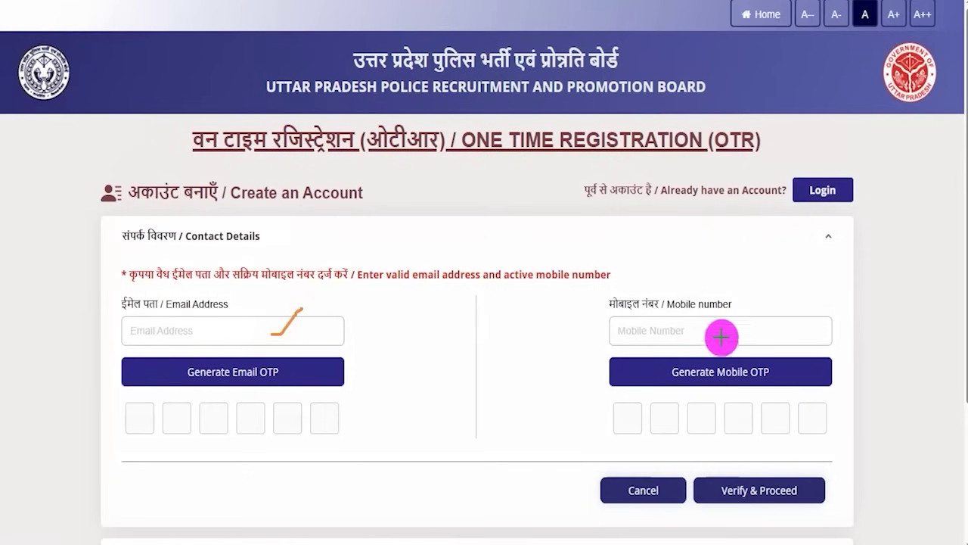
# Step: Verify the email and mobile number with their OTPs and proceed
pyautogui.moveTo(735, 328); pyautogui.dragTo(788, 275)
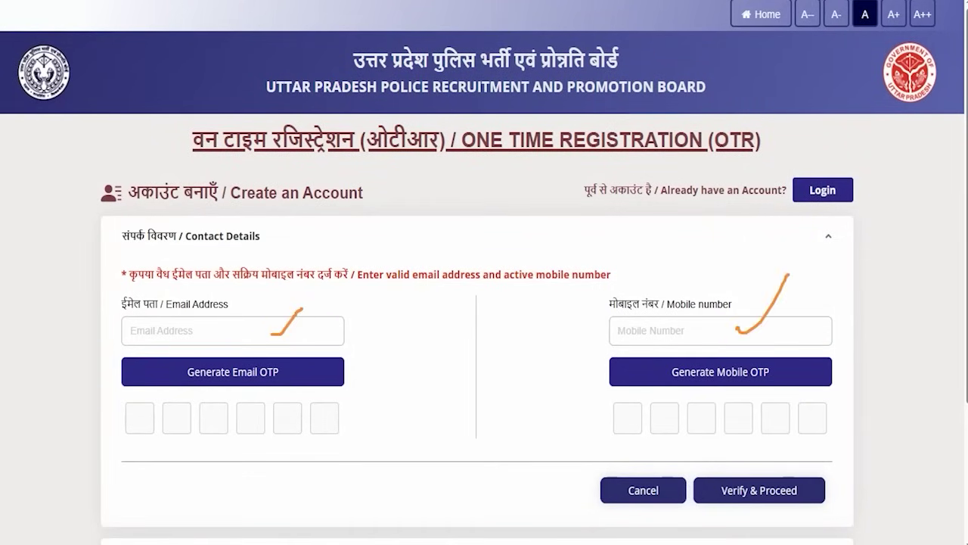
pyautogui.moveTo(305, 370); pyautogui.dragTo(334, 355)
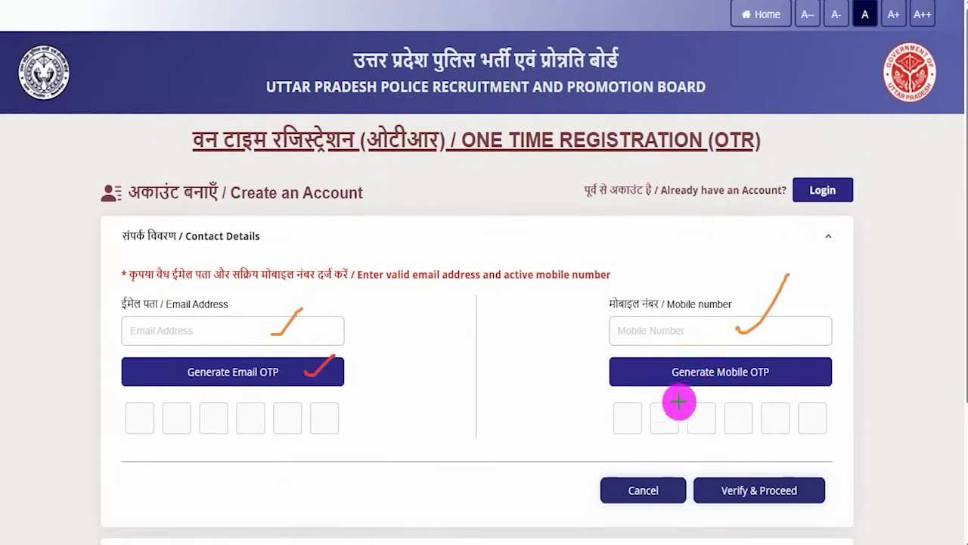
pyautogui.moveTo(781, 375); pyautogui.dragTo(813, 344)
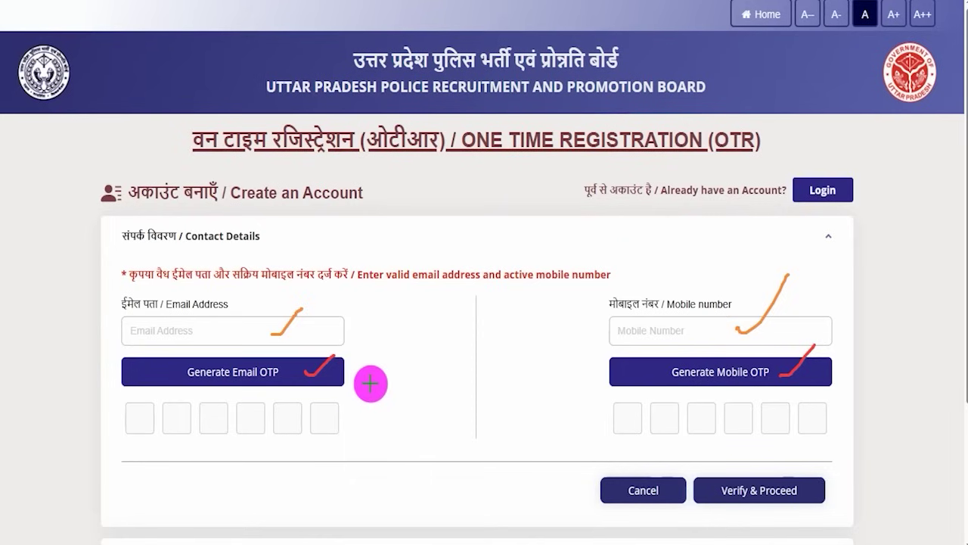
pyautogui.moveTo(138, 423); pyautogui.dragTo(180, 420)
pyautogui.moveTo(218, 420); pyautogui.dragTo(282, 420)
pyautogui.moveTo(615, 425); pyautogui.dragTo(627, 424)
pyautogui.moveTo(655, 419); pyautogui.dragTo(739, 419)
pyautogui.moveTo(748, 420); pyautogui.dragTo(756, 420)
pyautogui.moveTo(764, 421); pyautogui.dragTo(802, 422)
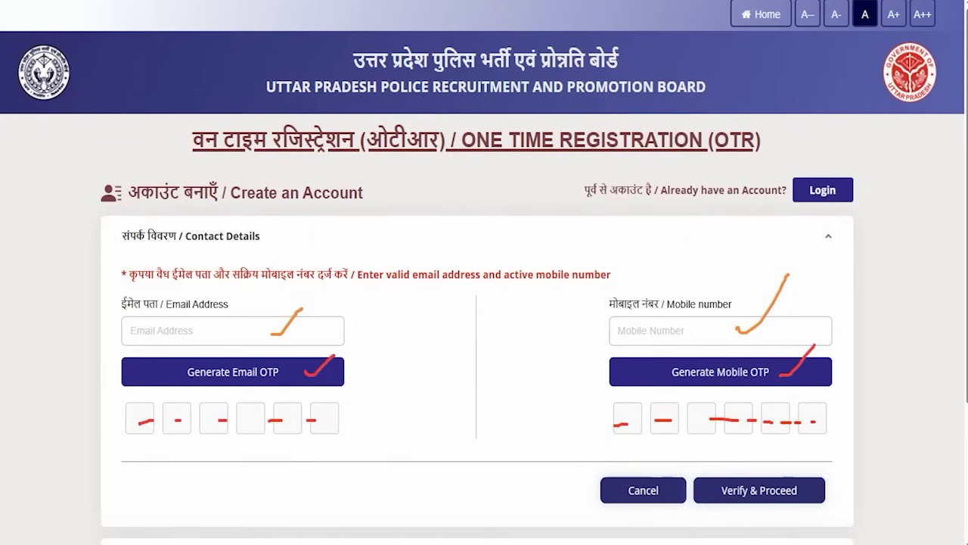
pyautogui.moveTo(922, 378); pyautogui.dragTo(858, 448)
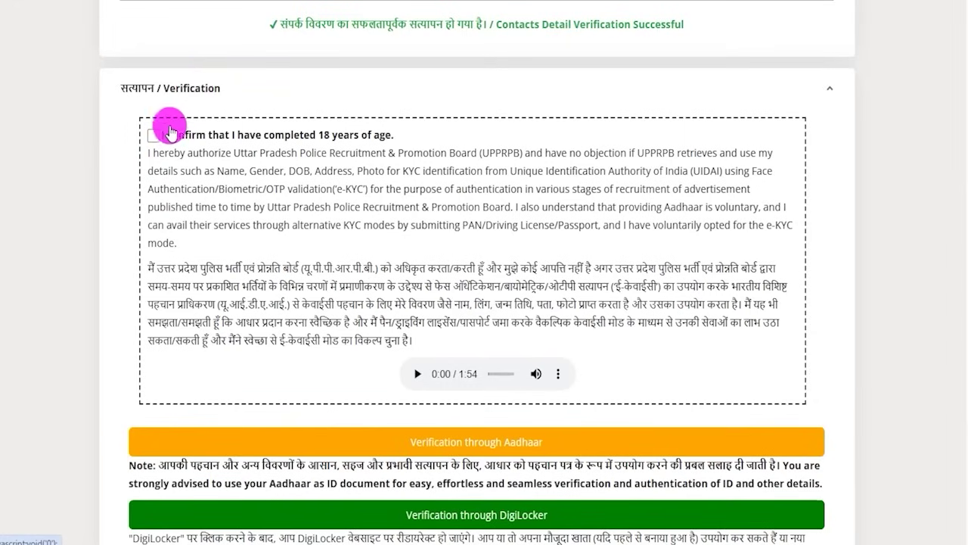
# Step: Tick the 18-years-of-age confirmation and scroll to the Aadhaar and DigiLocker options
pyautogui.click(155, 137)
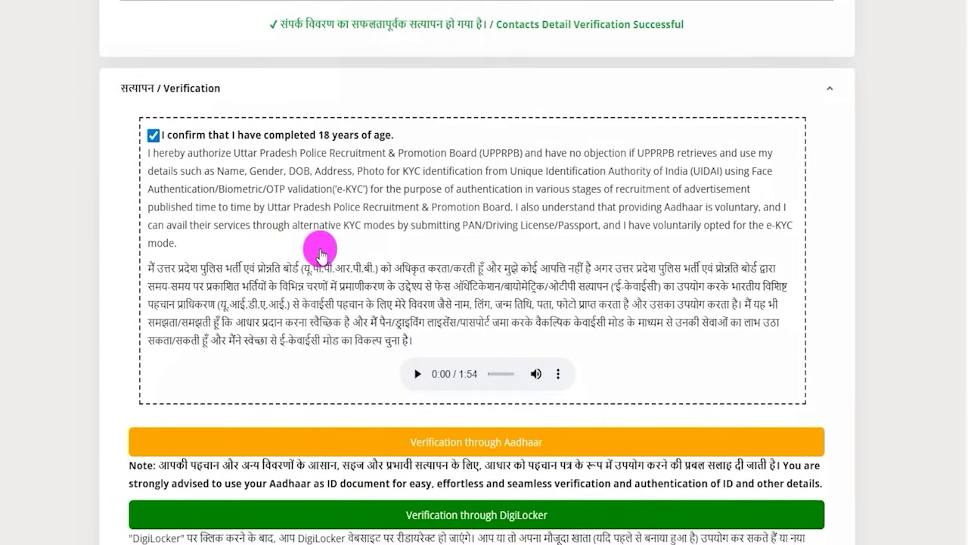
pyautogui.scroll(-3, 445, 378)
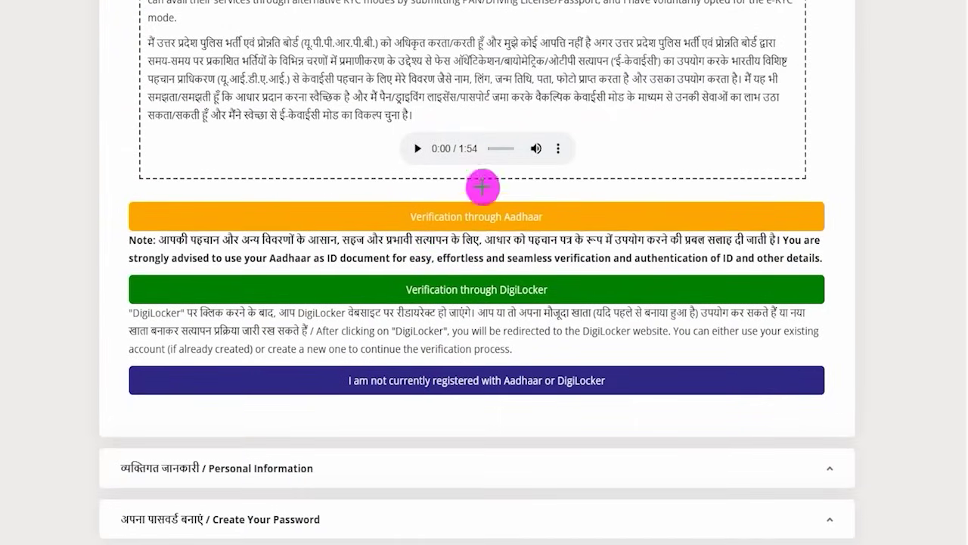
# Step: Review the Aadhaar, DigiLocker and no-registration options, then choose Verification through Aadhaar
pyautogui.moveTo(376, 202); pyautogui.dragTo(577, 230)
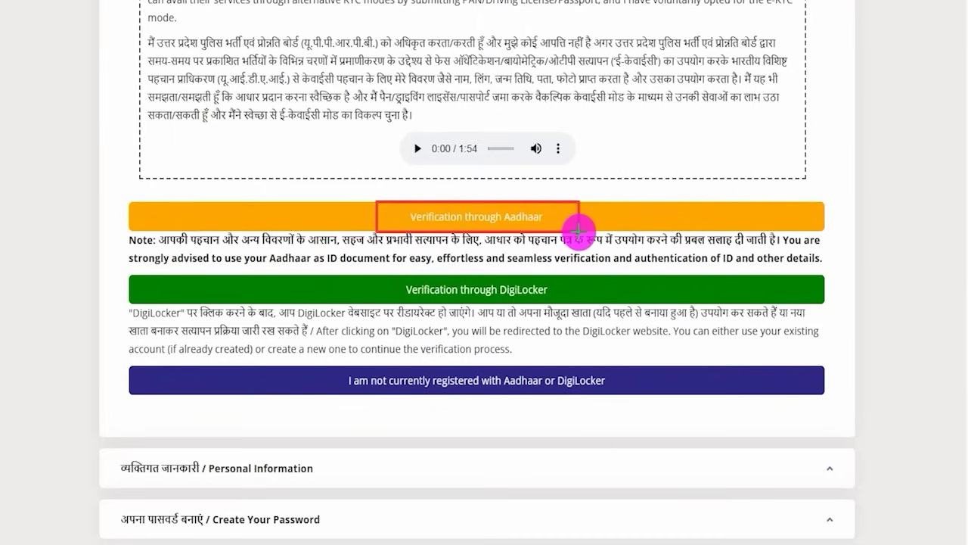
pyautogui.moveTo(381, 275)
pyautogui.mouseDown()
pyautogui.moveTo(510, 281)
pyautogui.moveTo(569, 305)
pyautogui.mouseUp()
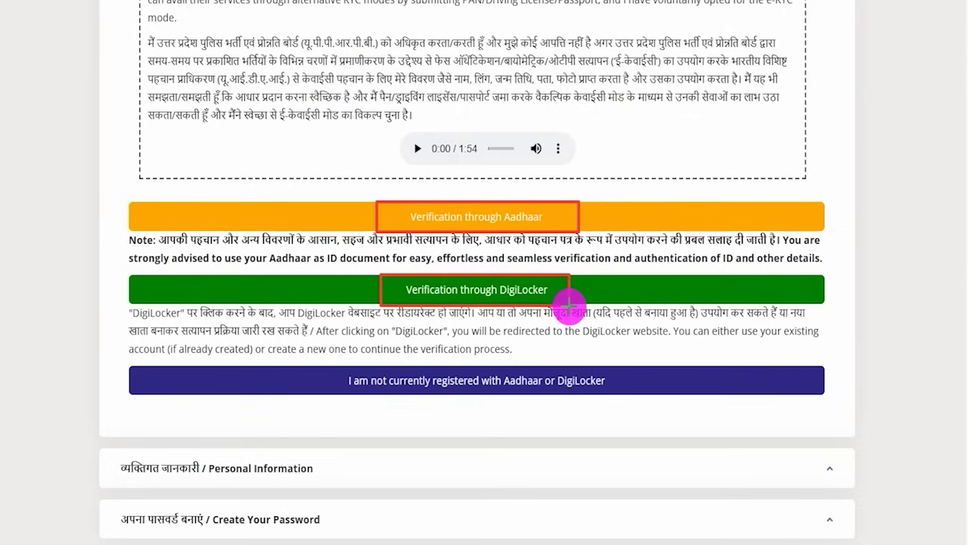
pyautogui.moveTo(569, 304); pyautogui.dragTo(569, 305)
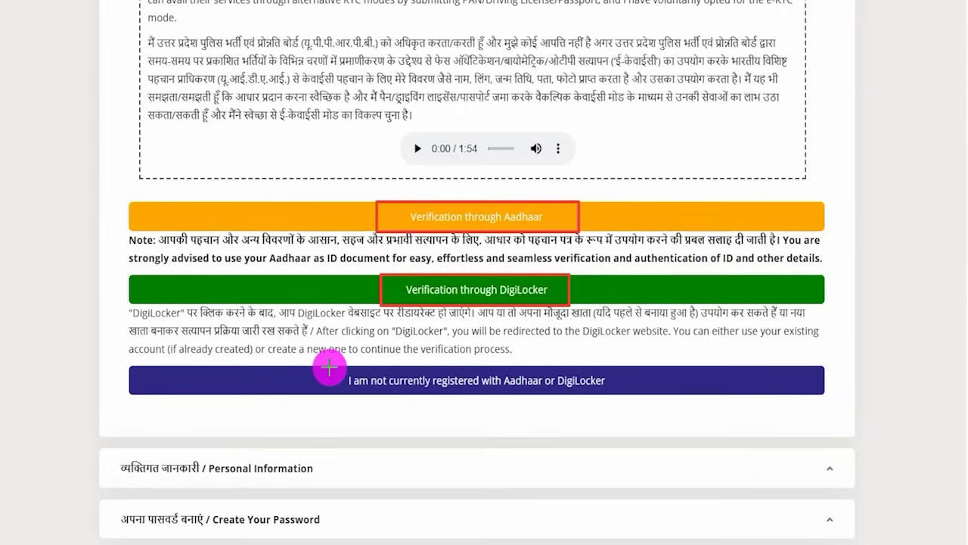
pyautogui.moveTo(326, 366)
pyautogui.mouseDown()
pyautogui.moveTo(435, 386)
pyautogui.moveTo(619, 393)
pyautogui.mouseUp()
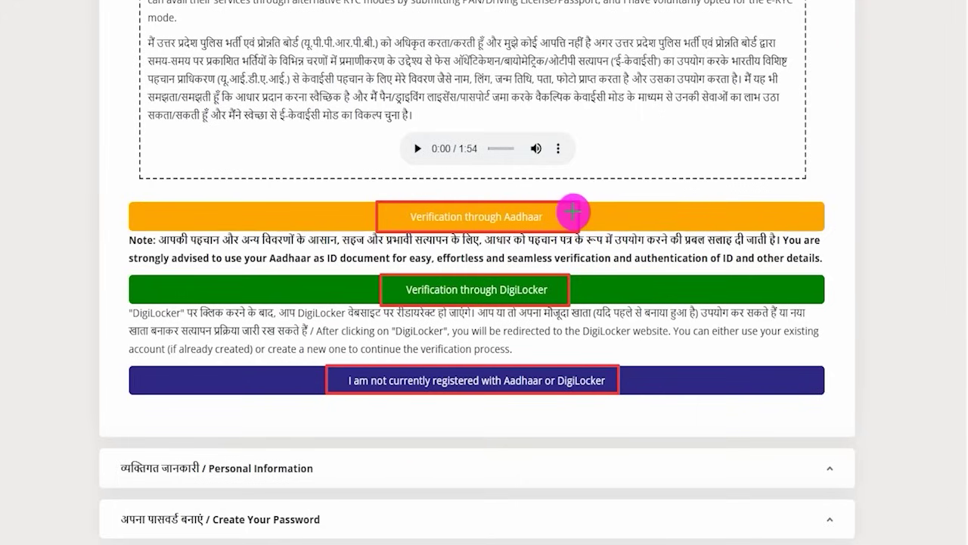
pyautogui.moveTo(573, 213); pyautogui.dragTo(633, 190)
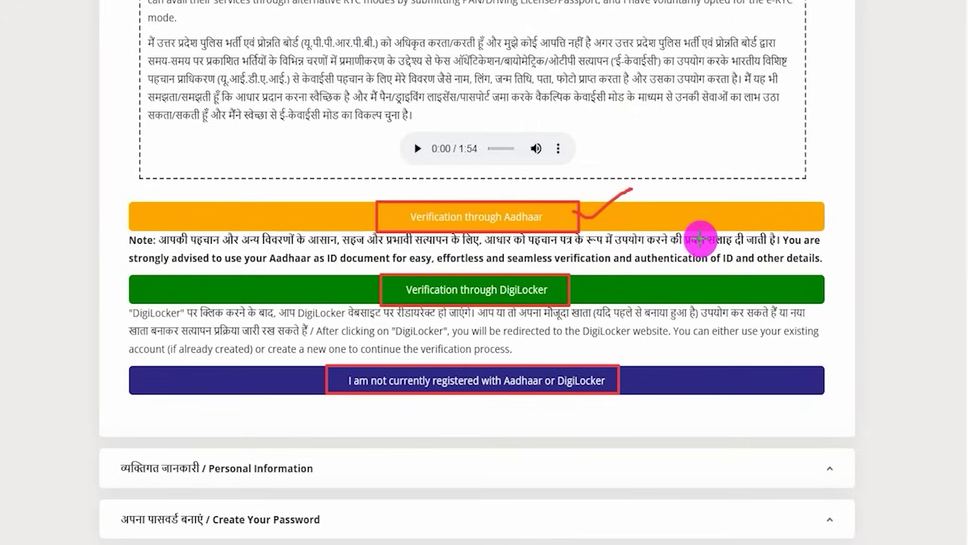
pyautogui.press('Escape')
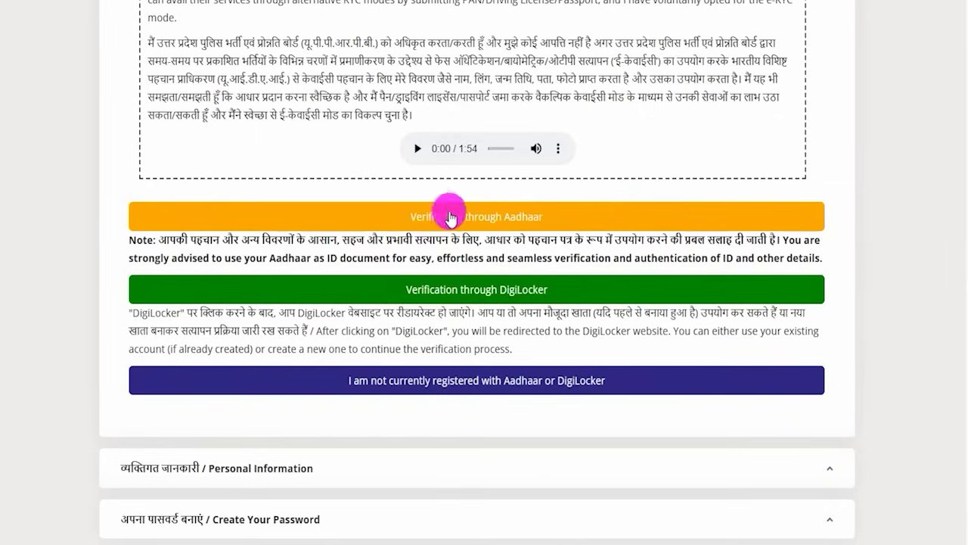
pyautogui.click(492, 222)
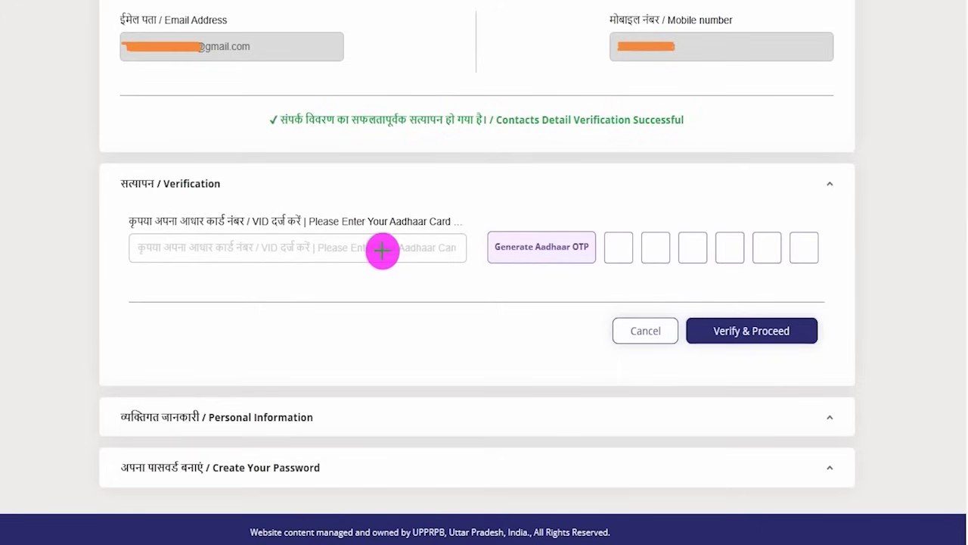
# Step: Verify the Aadhaar number with its OTP to reach the prefilled Personal Information section
pyautogui.moveTo(380, 254); pyautogui.dragTo(413, 219)
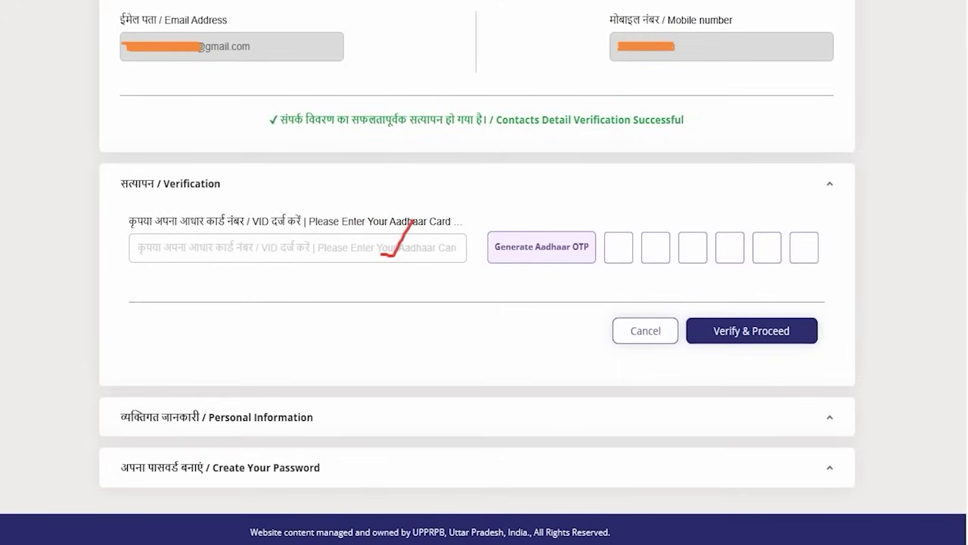
pyautogui.moveTo(442, 165); pyautogui.dragTo(515, 228)
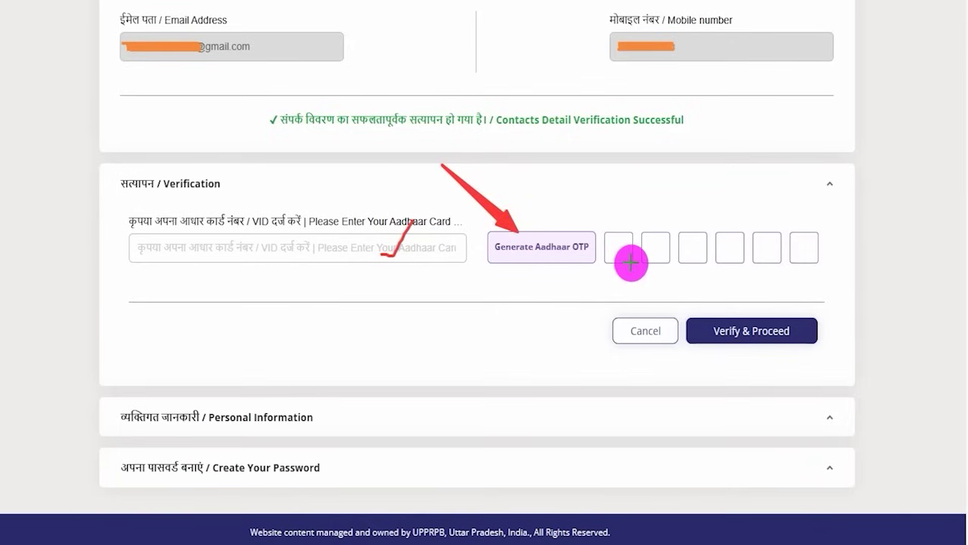
pyautogui.moveTo(615, 252); pyautogui.dragTo(815, 246)
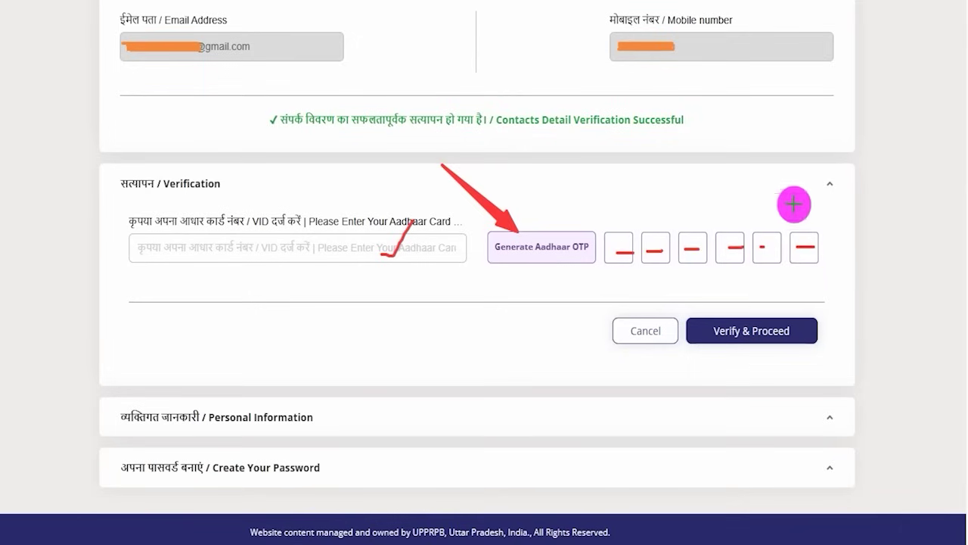
pyautogui.moveTo(900, 213); pyautogui.dragTo(814, 319)
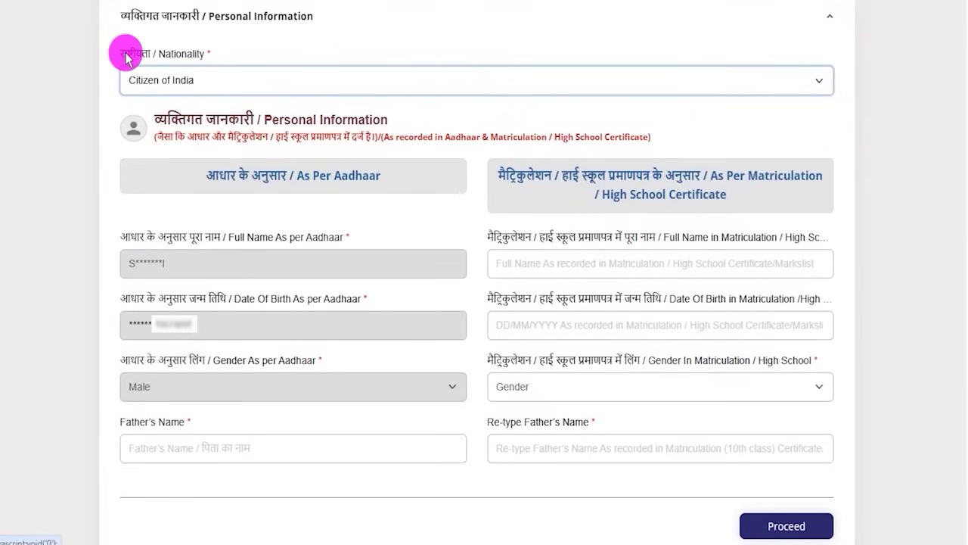
pyautogui.click(225, 89)
pyautogui.click(173, 122)
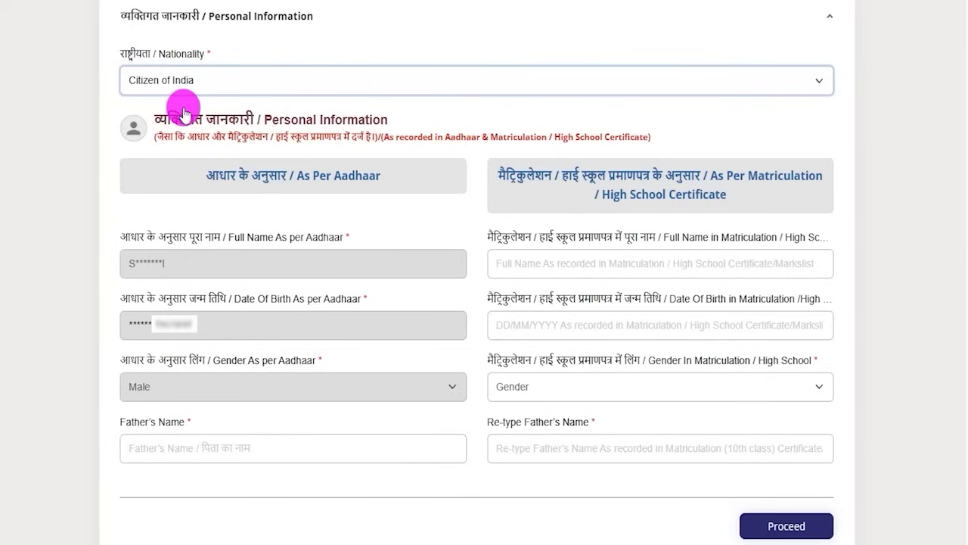
pyautogui.click(381, 127)
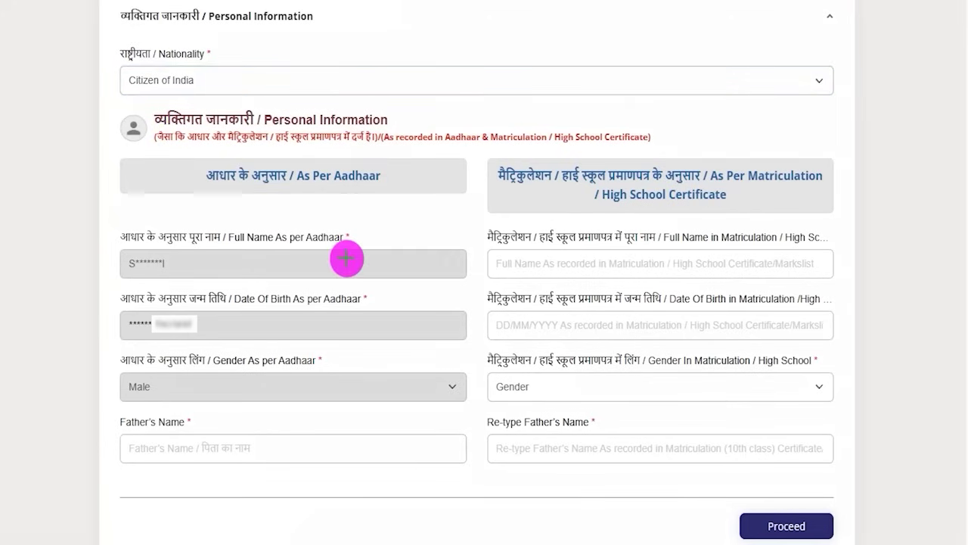
pyautogui.moveTo(347, 259); pyautogui.dragTo(376, 227)
pyautogui.moveTo(340, 327); pyautogui.dragTo(375, 303)
pyautogui.moveTo(315, 385); pyautogui.dragTo(382, 342)
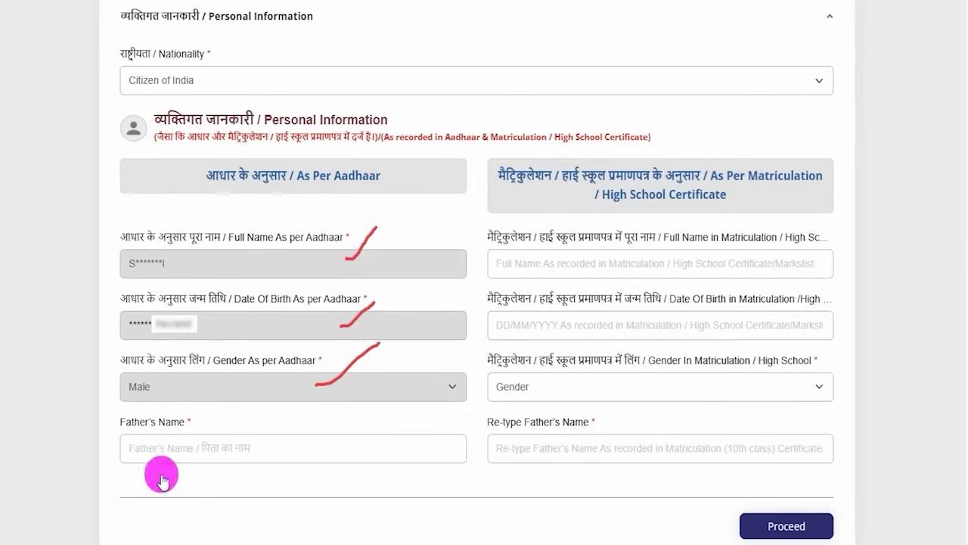
pyautogui.moveTo(145, 421); pyautogui.dragTo(174, 427)
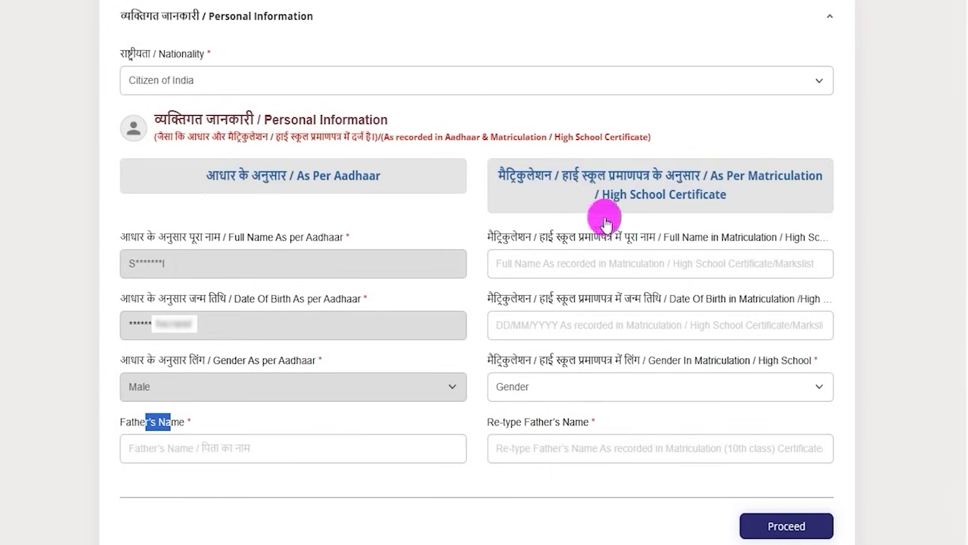
pyautogui.moveTo(549, 235); pyautogui.dragTo(605, 240)
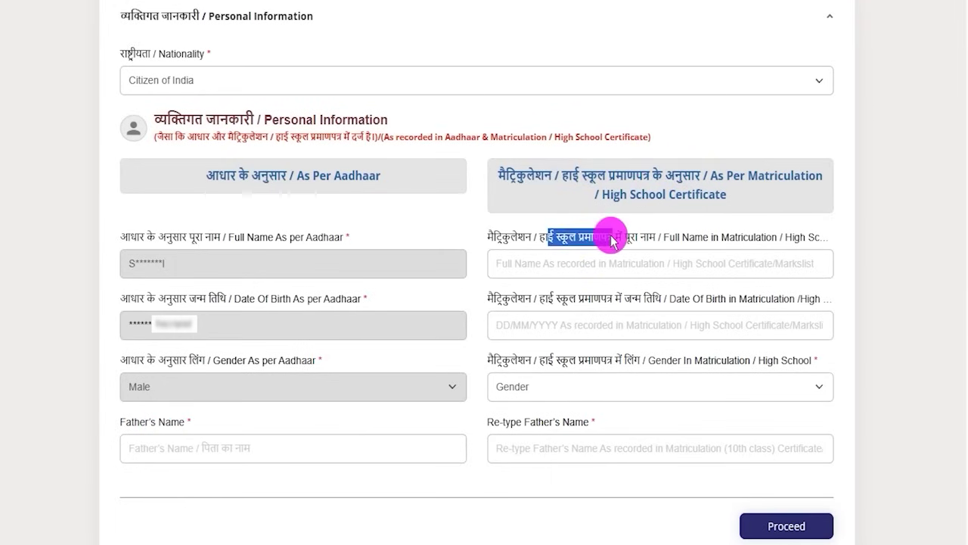
pyautogui.click(568, 264)
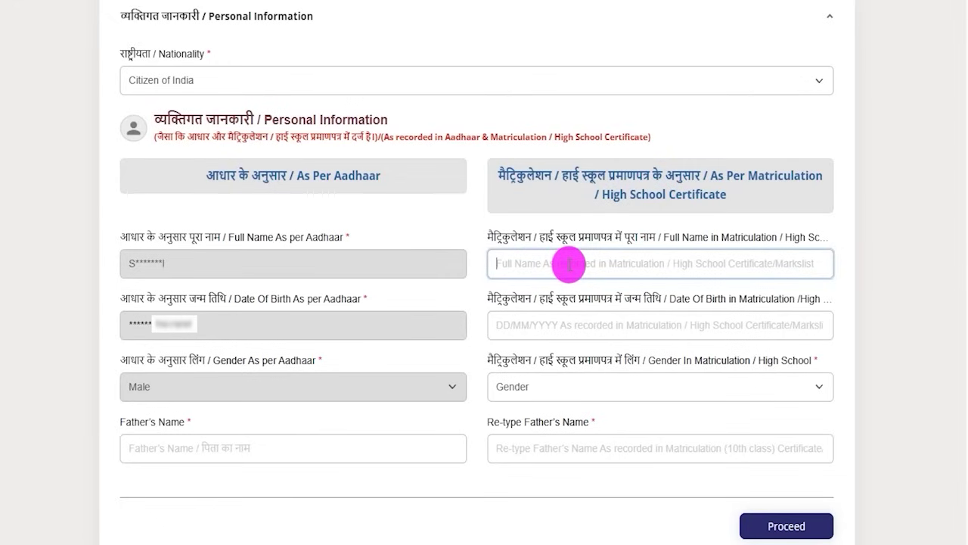
pyautogui.moveTo(493, 298); pyautogui.dragTo(638, 302)
pyautogui.click(605, 327)
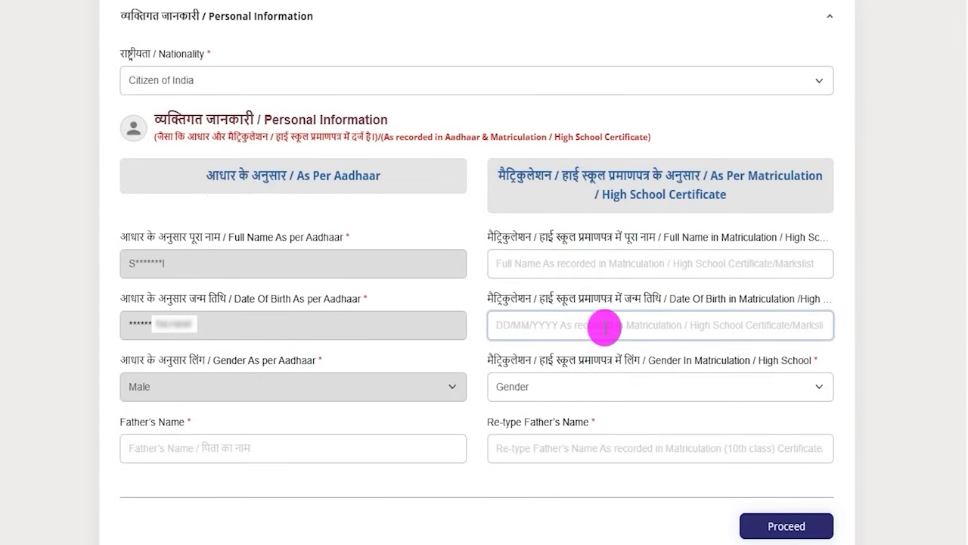
pyautogui.click(605, 385)
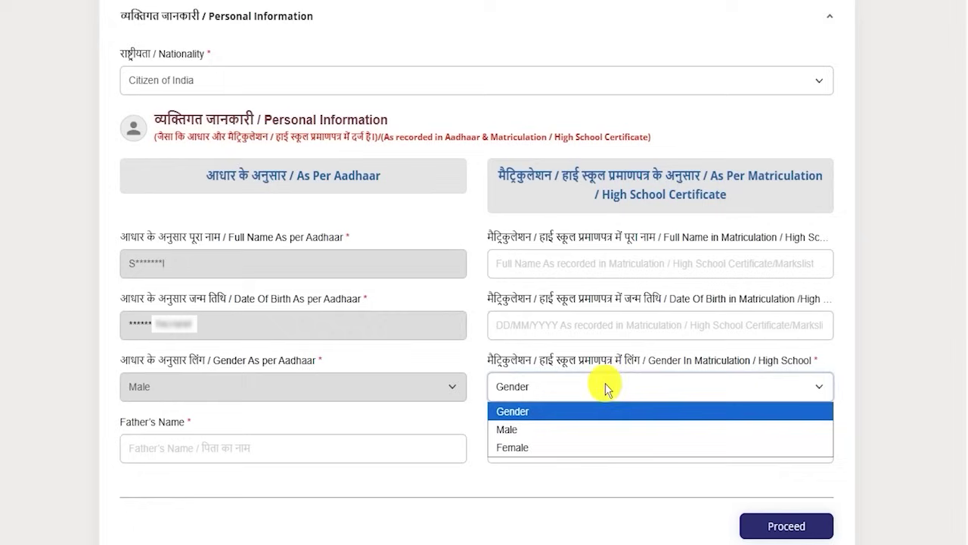
pyautogui.click(526, 413)
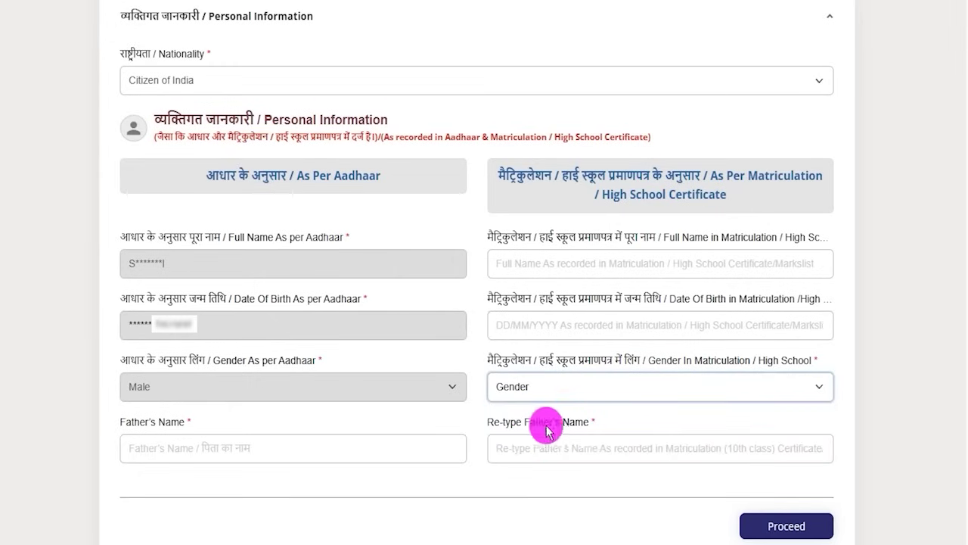
pyautogui.moveTo(505, 425); pyautogui.dragTo(534, 425)
pyautogui.click(555, 447)
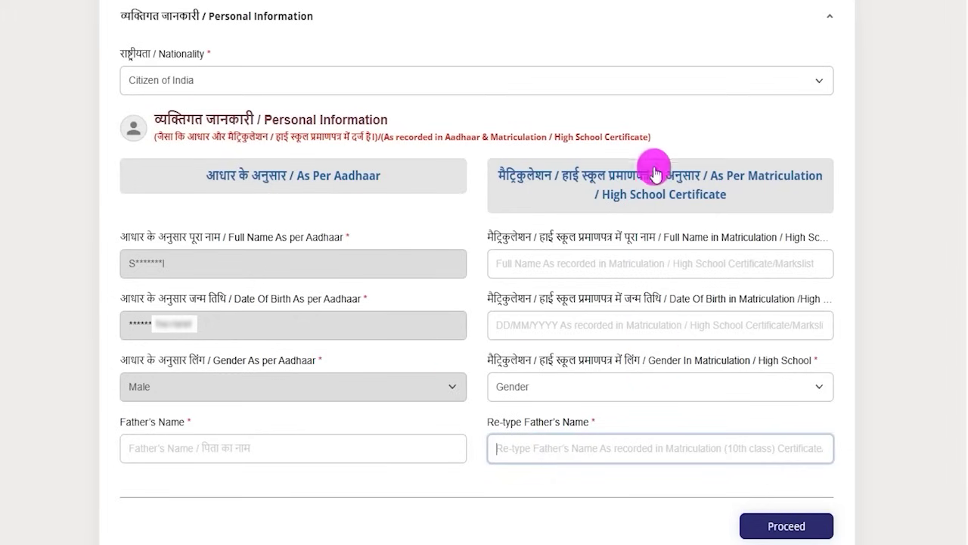
# Step: Fill in the father's name, then enter and confirm the account password
pyautogui.moveTo(925, 398); pyautogui.dragTo(855, 503)
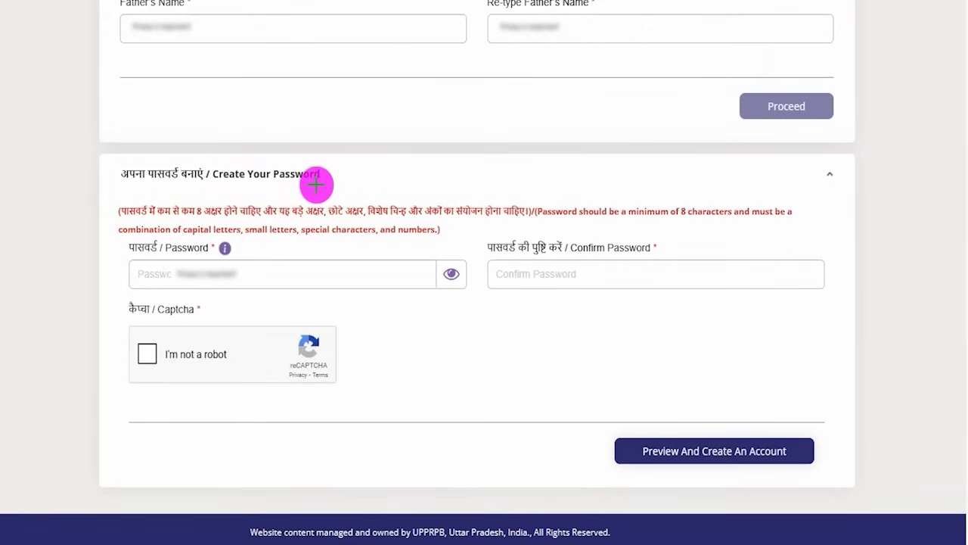
pyautogui.moveTo(326, 181); pyautogui.dragTo(362, 155)
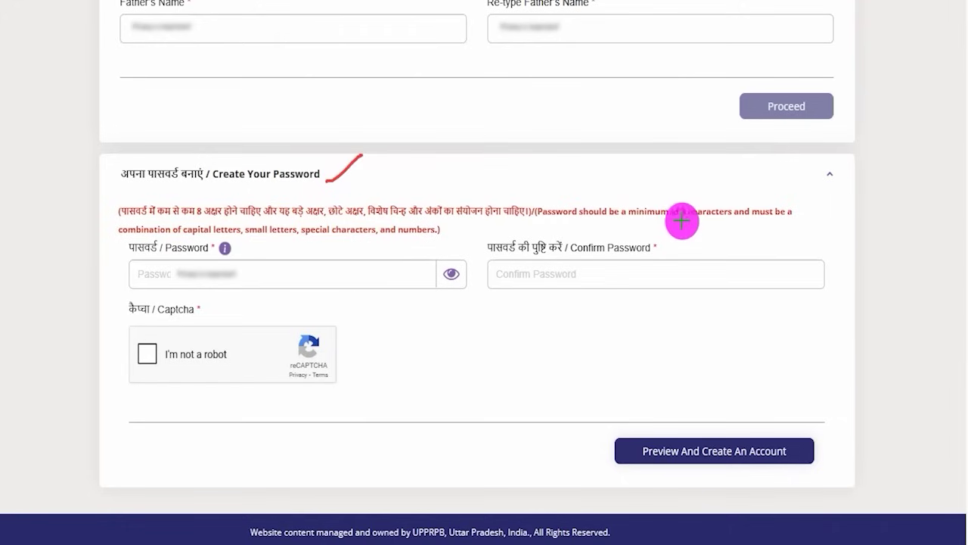
pyautogui.moveTo(660, 221); pyautogui.dragTo(725, 220)
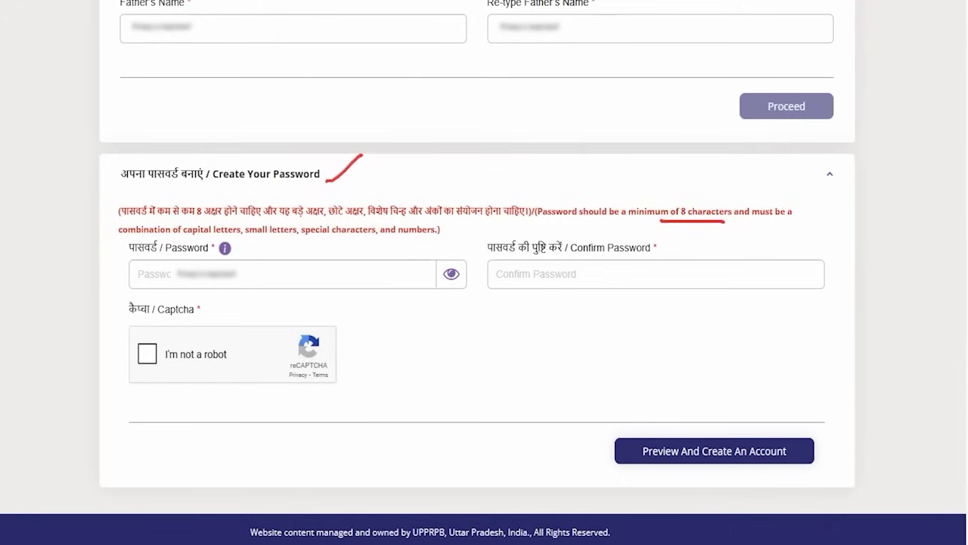
pyautogui.click(174, 274)
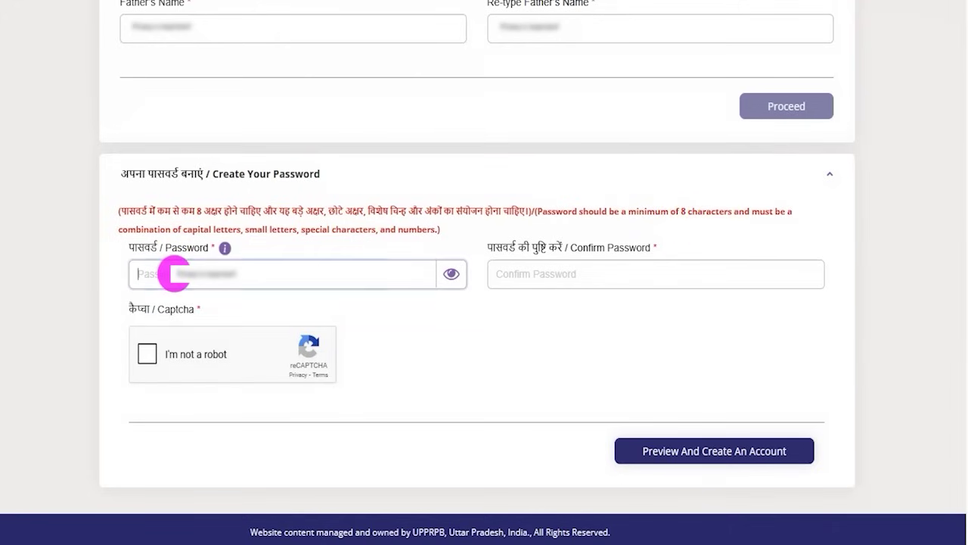
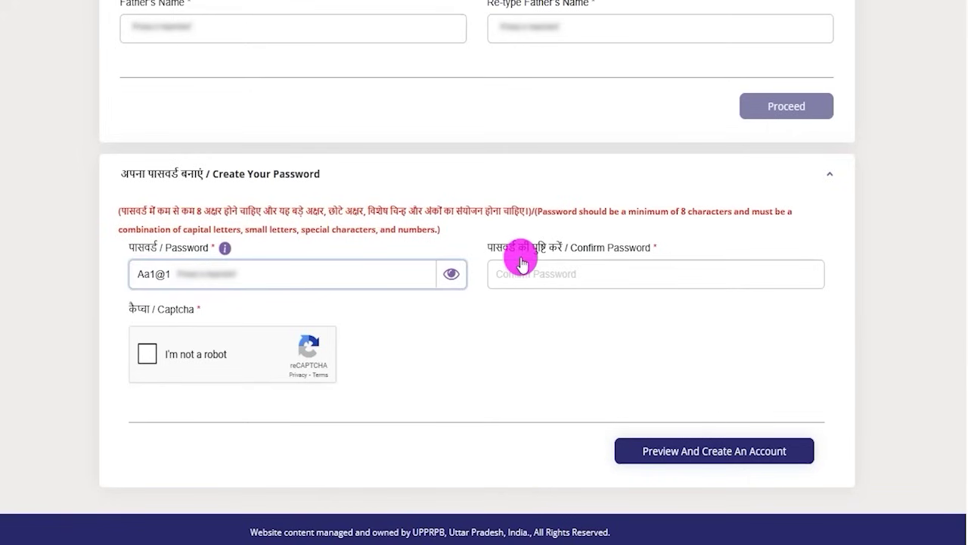
pyautogui.moveTo(595, 248); pyautogui.dragTo(577, 273)
pyautogui.click(574, 274)
# Step: Pass the I'm not a robot captcha and preview the account details
pyautogui.click(148, 359)
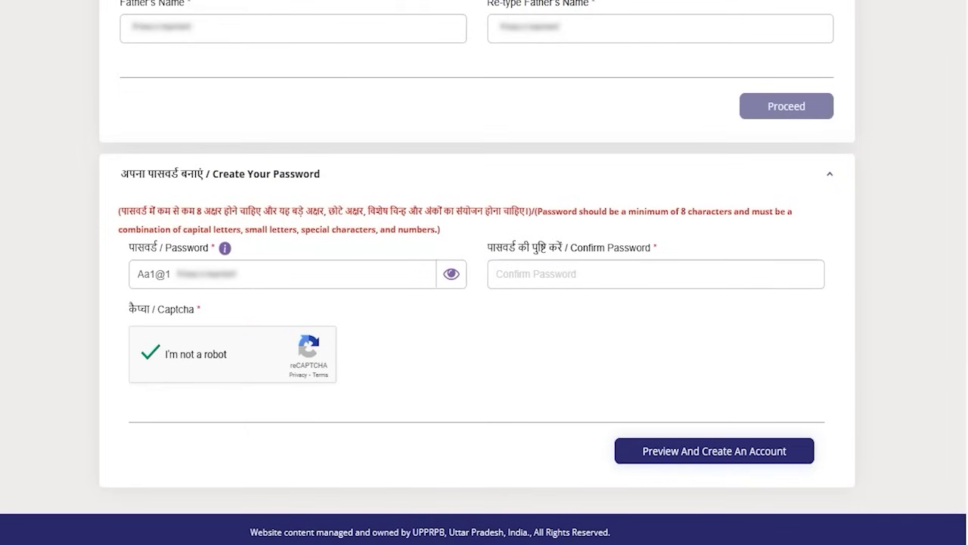
pyautogui.moveTo(931, 285); pyautogui.dragTo(825, 395)
pyautogui.click(802, 451)
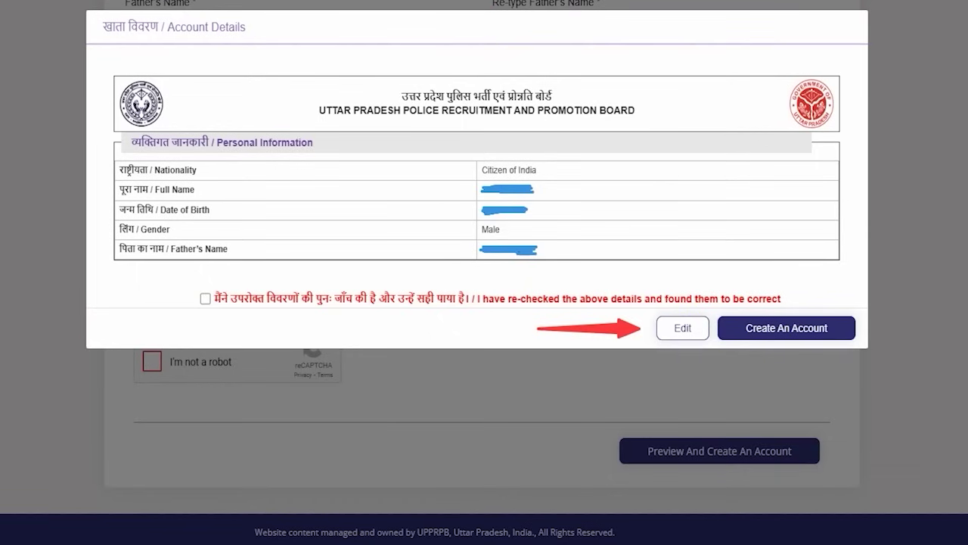
# Step: Declare the previewed details re-checked and correct, then create the account
pyautogui.click(205, 298)
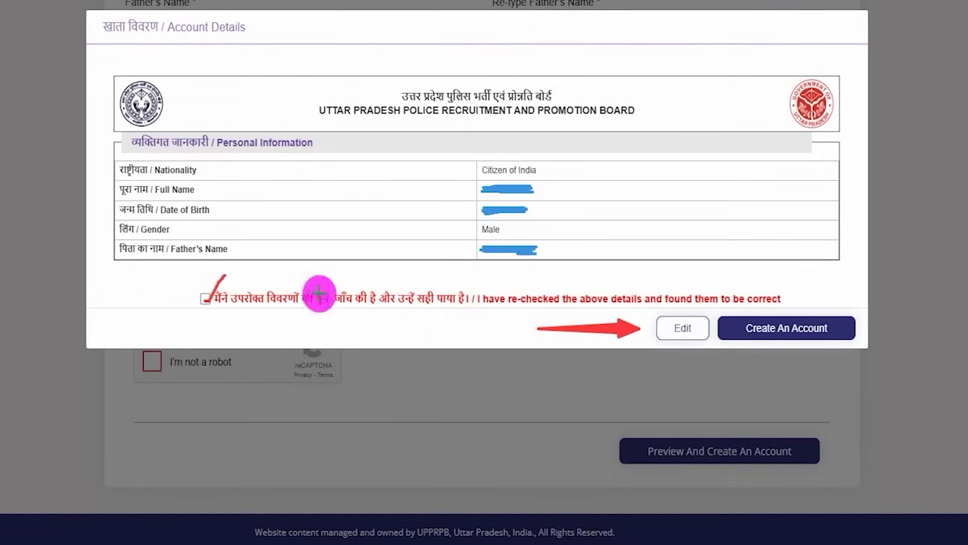
pyautogui.moveTo(842, 159); pyautogui.dragTo(815, 301)
pyautogui.click(813, 327)
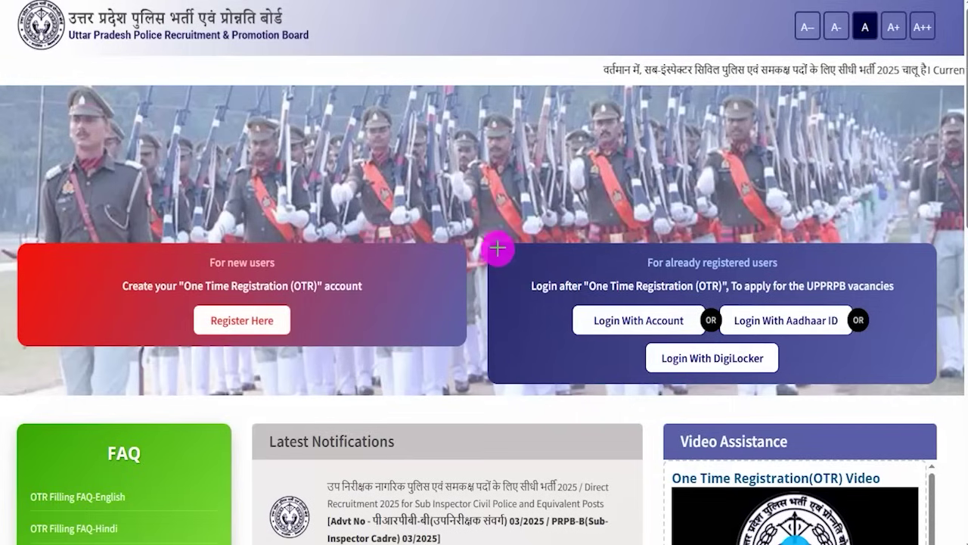
# Step: Go to the Sign In page from the registered users panel's Login With Account
pyautogui.moveTo(498, 248)
pyautogui.mouseDown()
pyautogui.moveTo(840, 344)
pyautogui.moveTo(890, 347)
pyautogui.moveTo(914, 383)
pyautogui.mouseUp()
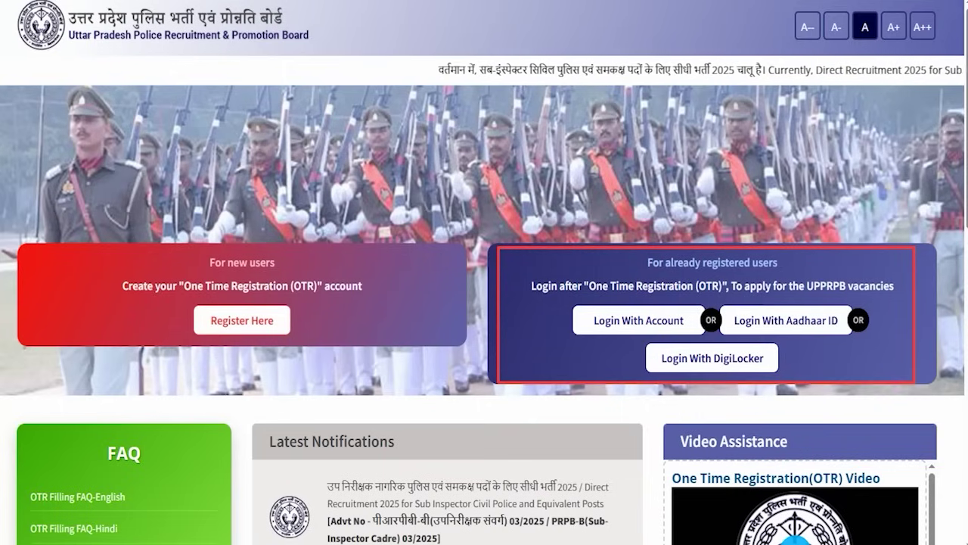
pyautogui.moveTo(683, 313); pyautogui.dragTo(702, 301)
pyautogui.moveTo(827, 313); pyautogui.dragTo(846, 301)
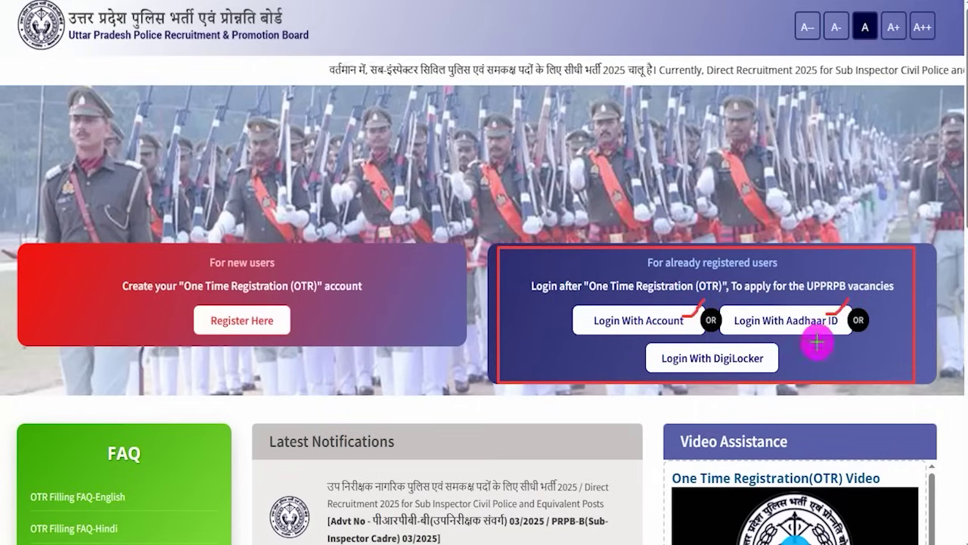
pyautogui.moveTo(771, 363); pyautogui.dragTo(797, 346)
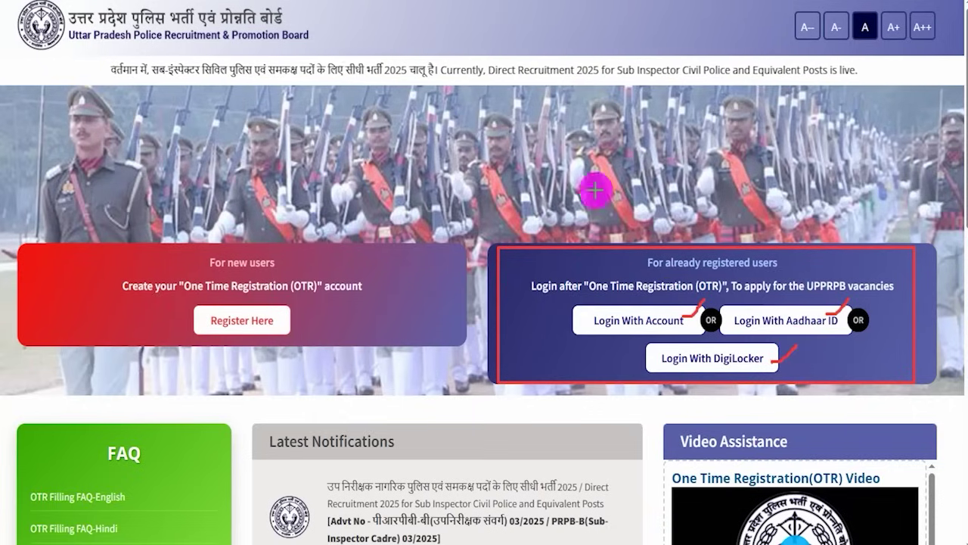
pyautogui.click(669, 316)
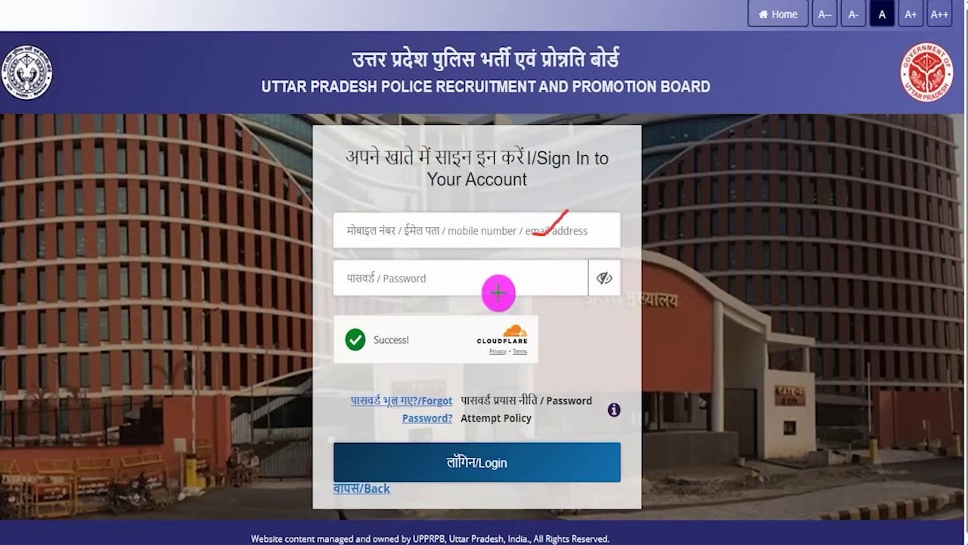
# Step: Sign in with the registered mobile/e-mail and password, then confirm the six-digit OTP
pyautogui.moveTo(490, 284); pyautogui.dragTo(513, 268)
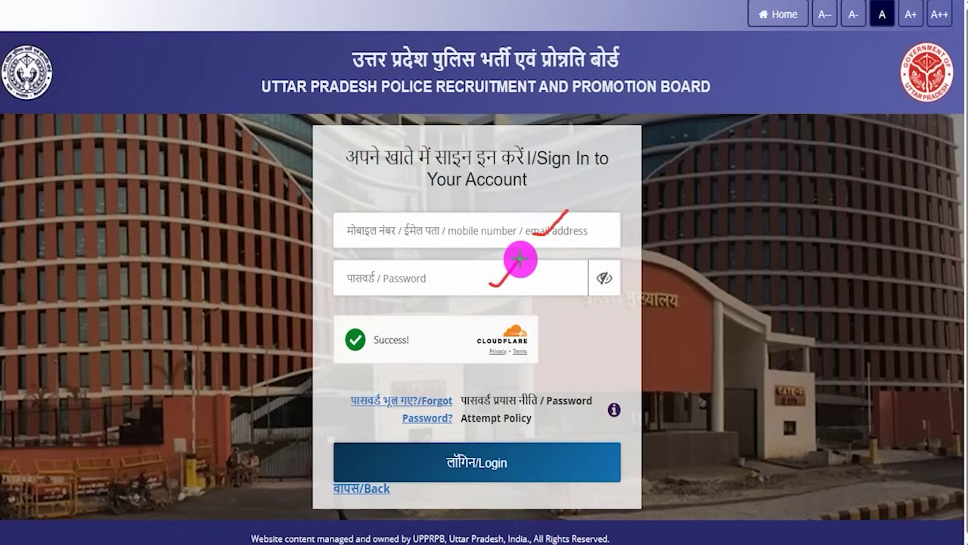
pyautogui.moveTo(745, 344)
pyautogui.mouseDown()
pyautogui.moveTo(687, 391)
pyautogui.moveTo(598, 432)
pyautogui.mouseUp()
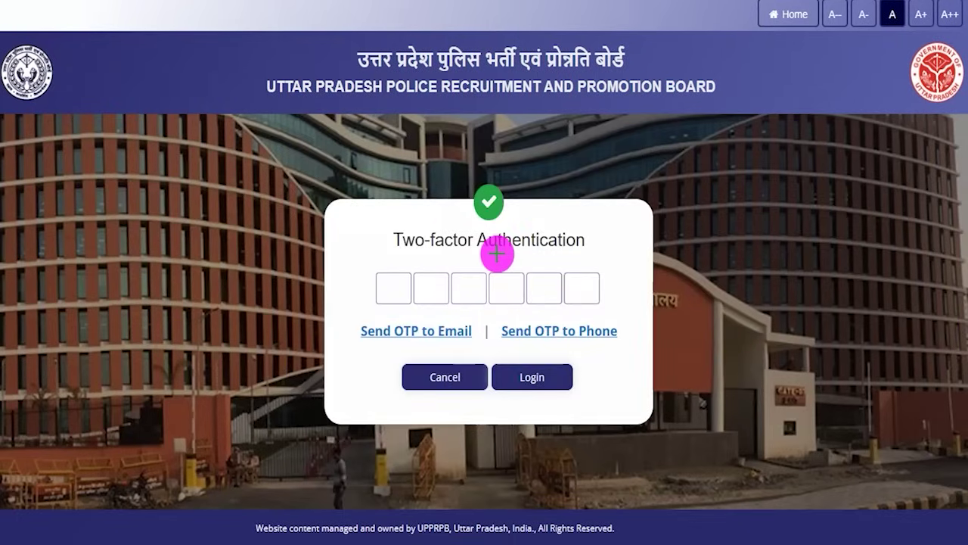
pyautogui.moveTo(589, 246); pyautogui.dragTo(607, 232)
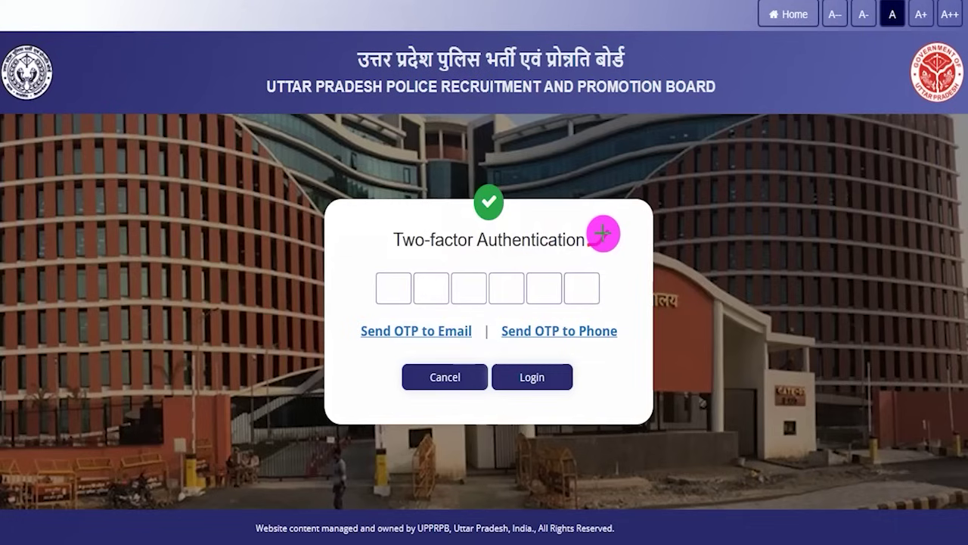
pyautogui.moveTo(336, 337); pyautogui.dragTo(349, 323)
pyautogui.moveTo(629, 330); pyautogui.dragTo(645, 313)
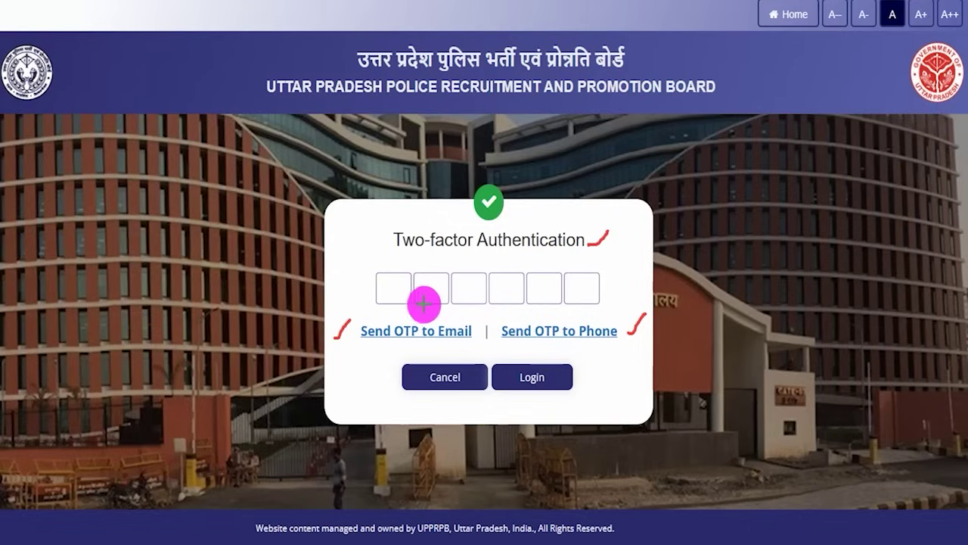
pyautogui.moveTo(390, 294); pyautogui.dragTo(405, 294)
pyautogui.moveTo(421, 294); pyautogui.dragTo(482, 296)
pyautogui.moveTo(505, 296); pyautogui.dragTo(543, 295)
pyautogui.moveTo(551, 295); pyautogui.dragTo(588, 292)
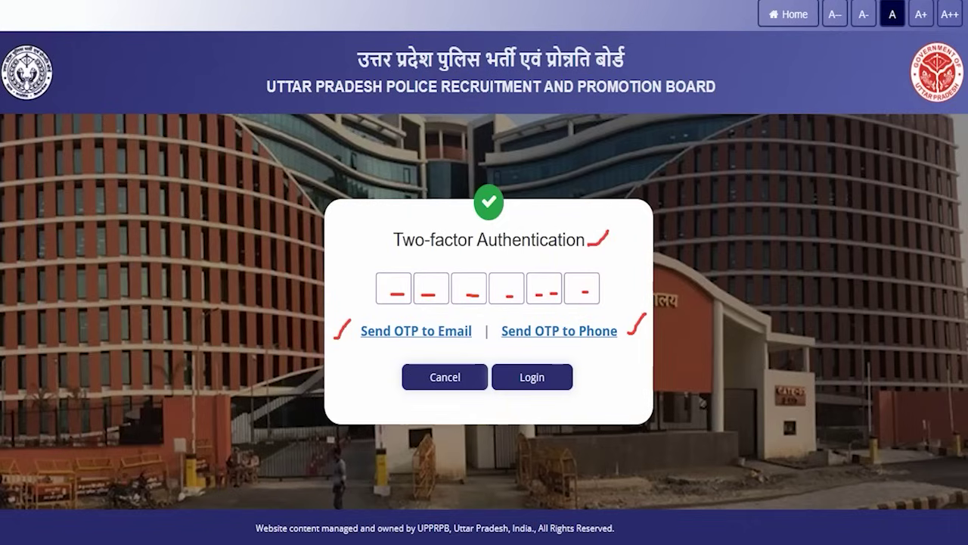
pyautogui.moveTo(767, 364); pyautogui.dragTo(594, 377)
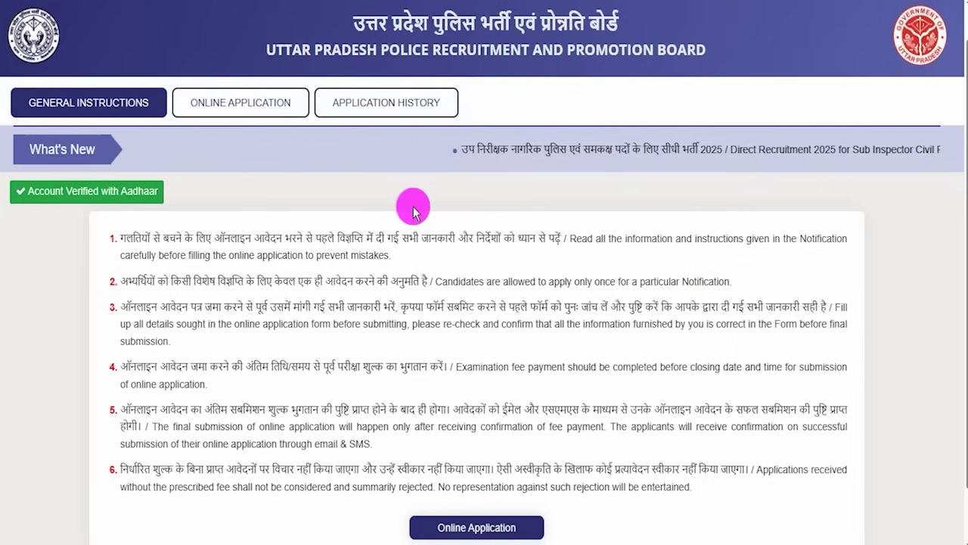
# Step: Highlight the dashboard instructions and where the application starts
pyautogui.moveTo(168, 238); pyautogui.dragTo(363, 233)
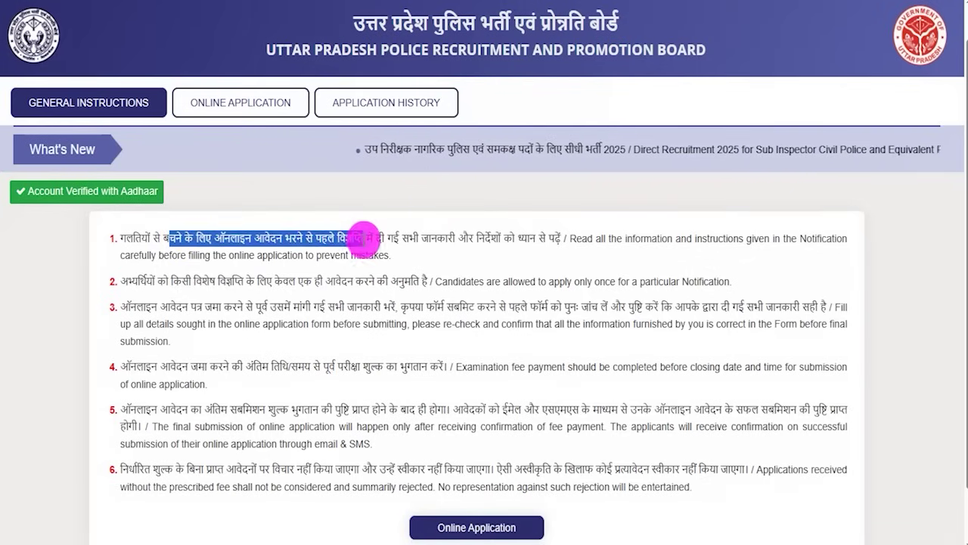
pyautogui.moveTo(256, 281); pyautogui.dragTo(395, 307)
pyautogui.moveTo(280, 367); pyautogui.dragTo(349, 366)
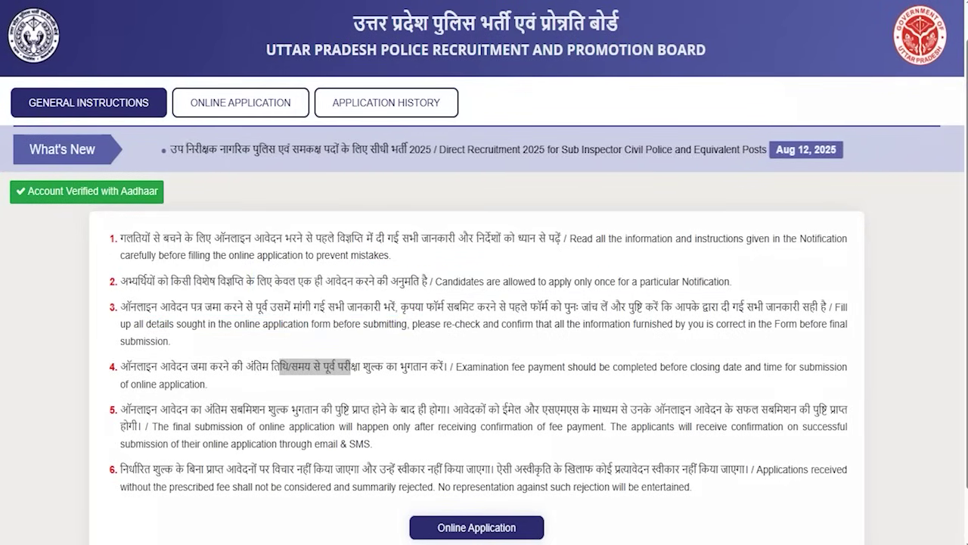
pyautogui.moveTo(391, 221)
pyautogui.mouseDown()
pyautogui.moveTo(320, 144)
pyautogui.moveTo(329, 132)
pyautogui.moveTo(303, 115)
pyautogui.moveTo(287, 119)
pyautogui.mouseUp()
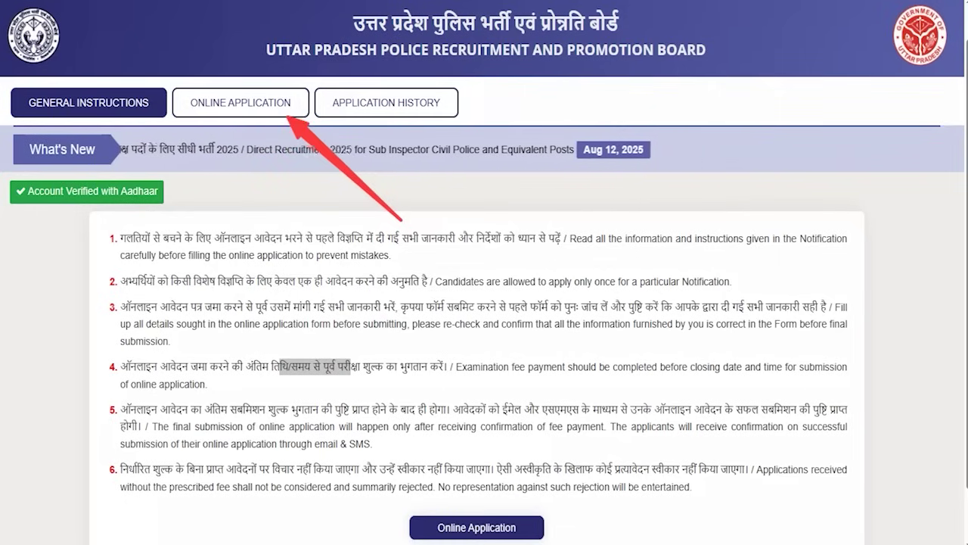
pyautogui.moveTo(392, 503)
pyautogui.mouseDown()
pyautogui.moveTo(552, 525)
pyautogui.moveTo(558, 542)
pyautogui.mouseUp()
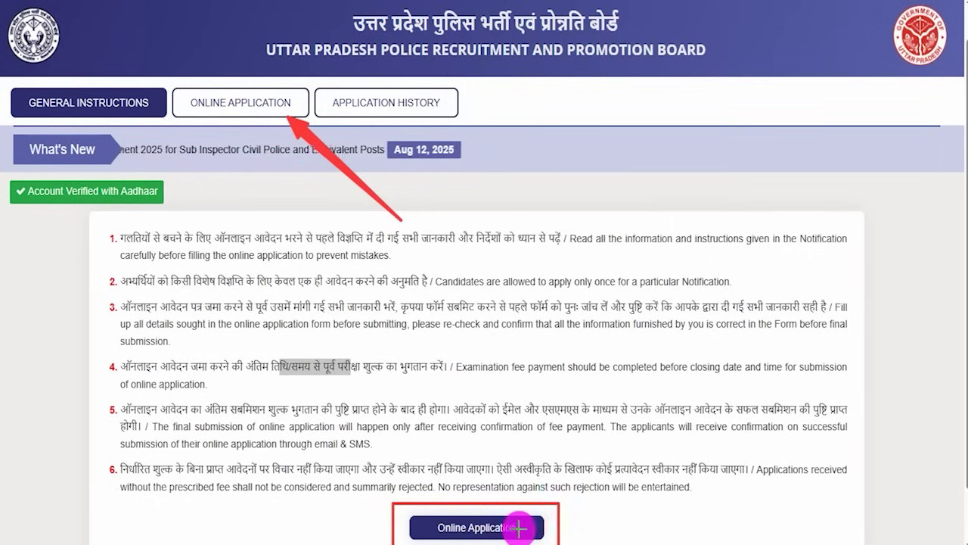
# Step: In Online Application, tick 'I am not debarred' on the Sub Inspector 2025 card and apply
pyautogui.click(240, 106)
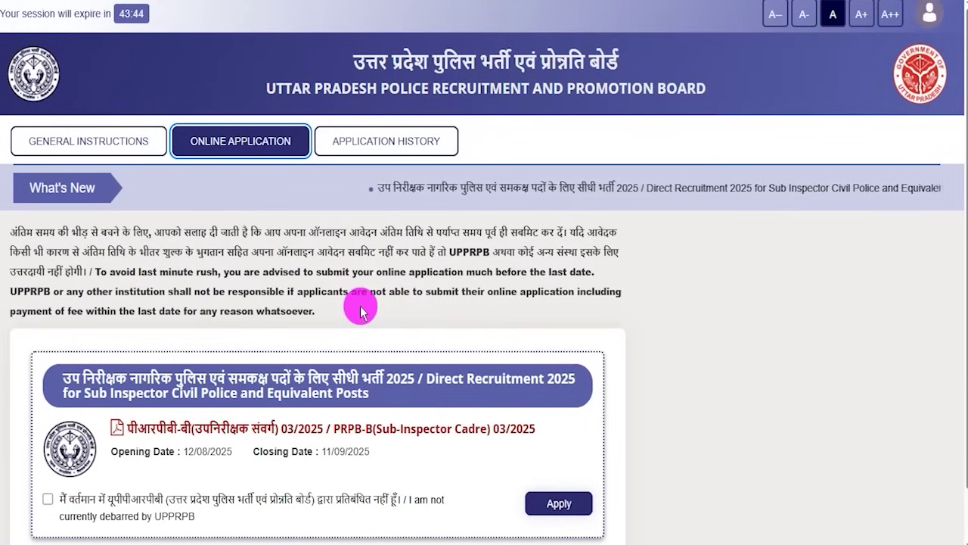
pyautogui.scroll(-2, 361, 310)
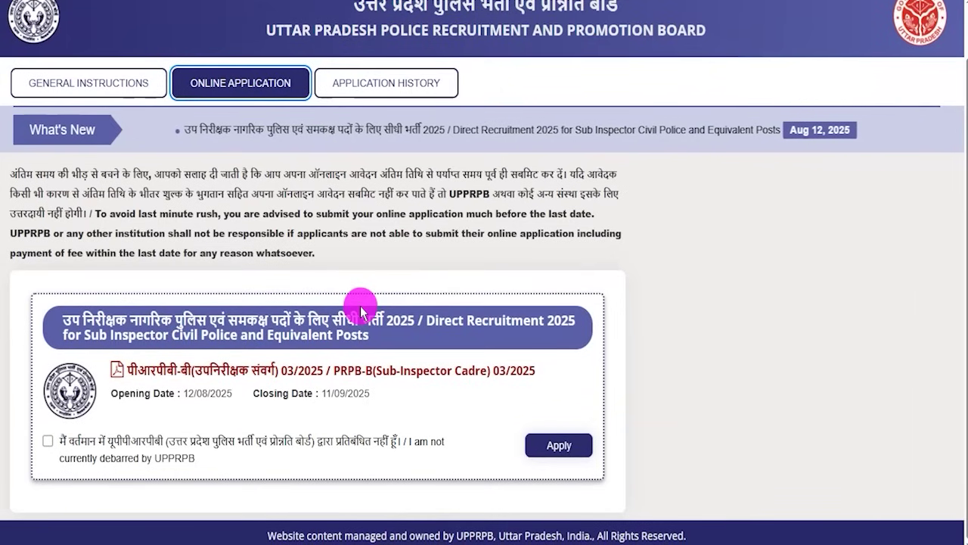
pyautogui.moveTo(13, 276)
pyautogui.mouseDown()
pyautogui.moveTo(568, 389)
pyautogui.moveTo(617, 503)
pyautogui.mouseUp()
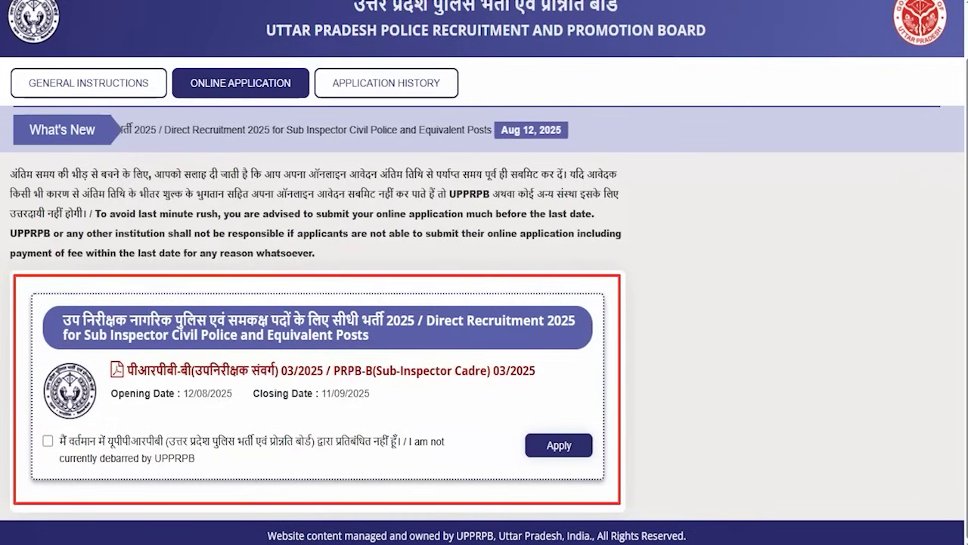
pyautogui.click(47, 449)
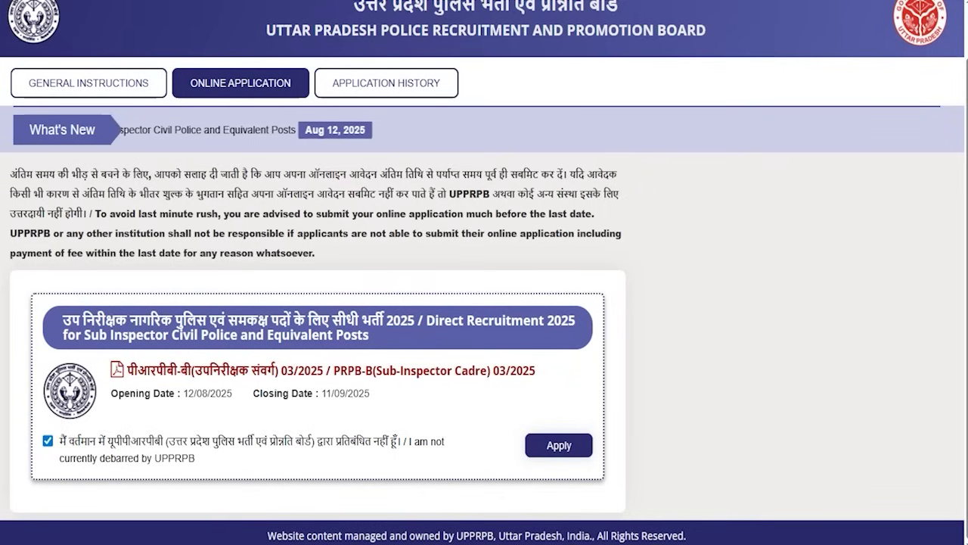
pyautogui.moveTo(494, 411)
pyautogui.mouseDown()
pyautogui.moveTo(526, 414)
pyautogui.moveTo(597, 461)
pyautogui.mouseUp()
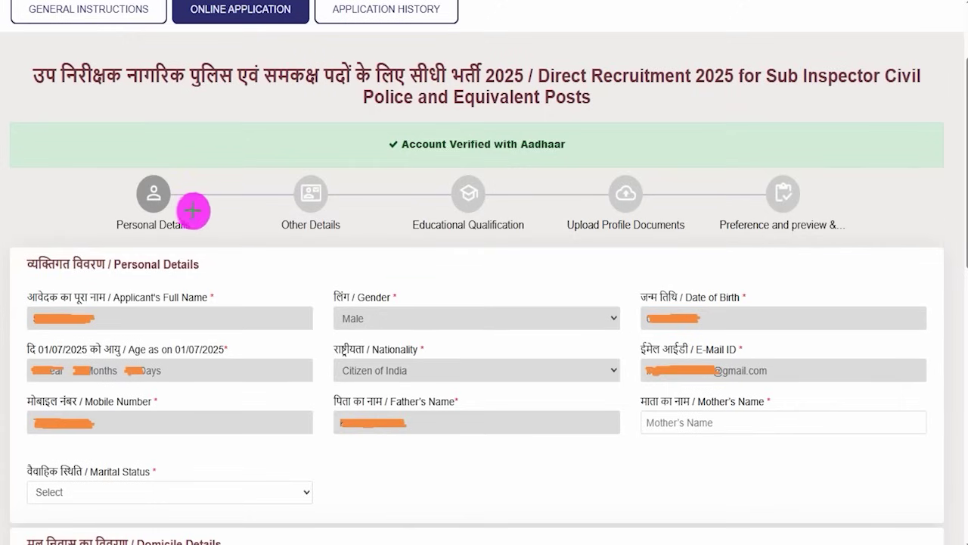
# Step: Mark the five application steps, Personal Details through Preference and preview, with Personal Details current
pyautogui.moveTo(193, 210); pyautogui.dragTo(229, 169)
pyautogui.moveTo(336, 212); pyautogui.dragTo(367, 188)
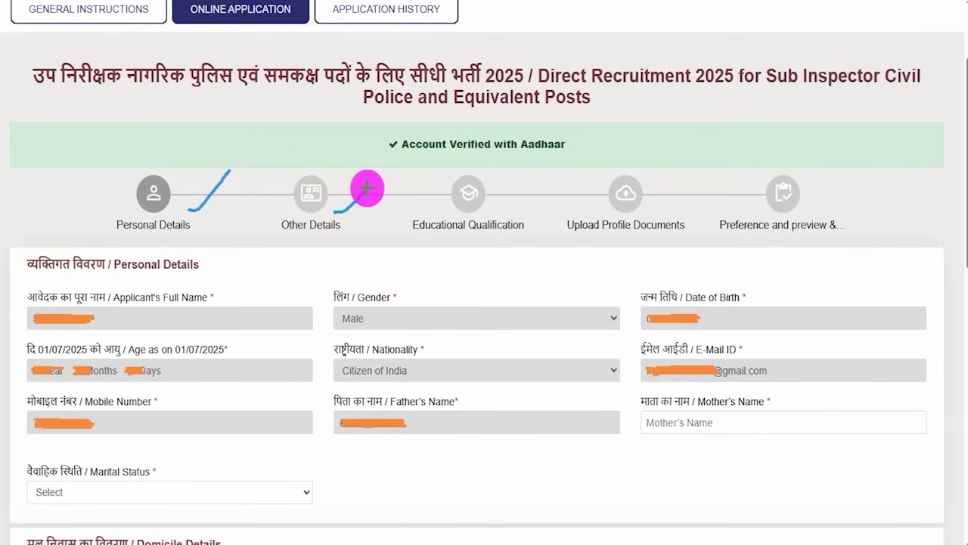
pyautogui.moveTo(490, 204); pyautogui.dragTo(527, 168)
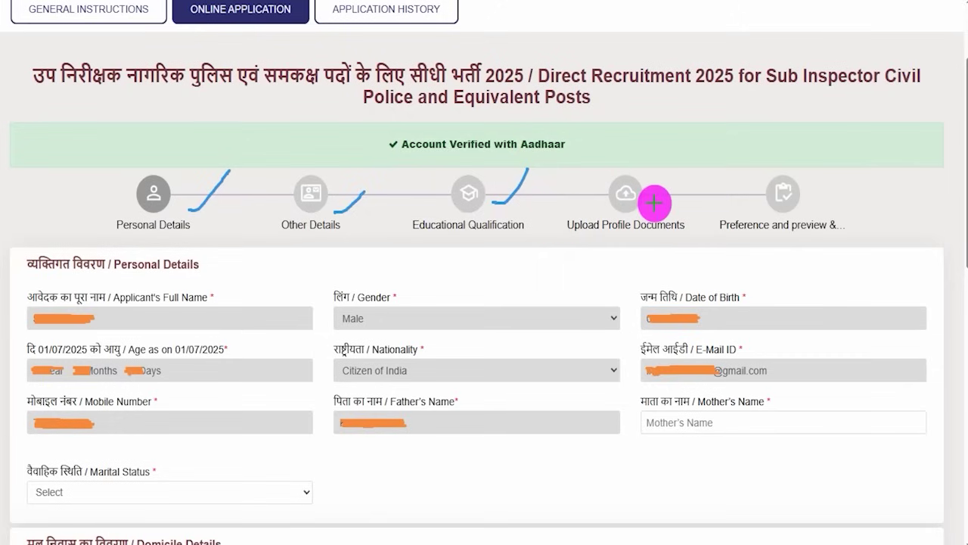
pyautogui.moveTo(654, 203); pyautogui.dragTo(688, 174)
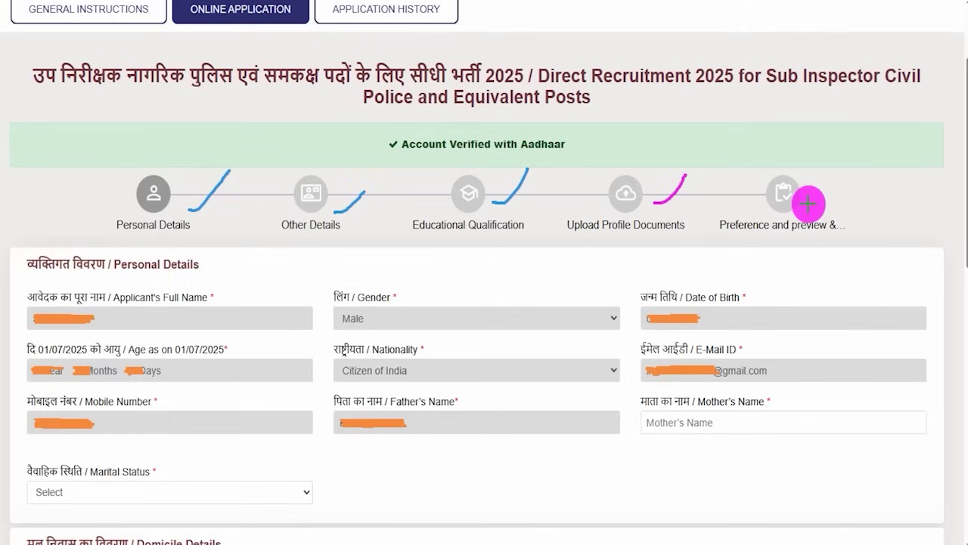
pyautogui.moveTo(808, 204); pyautogui.dragTo(839, 185)
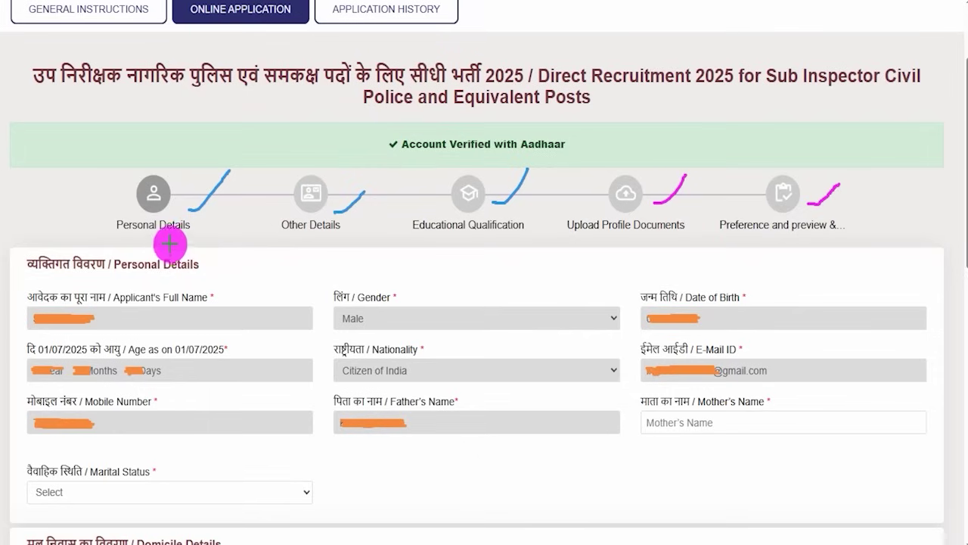
pyautogui.moveTo(175, 237); pyautogui.dragTo(216, 215)
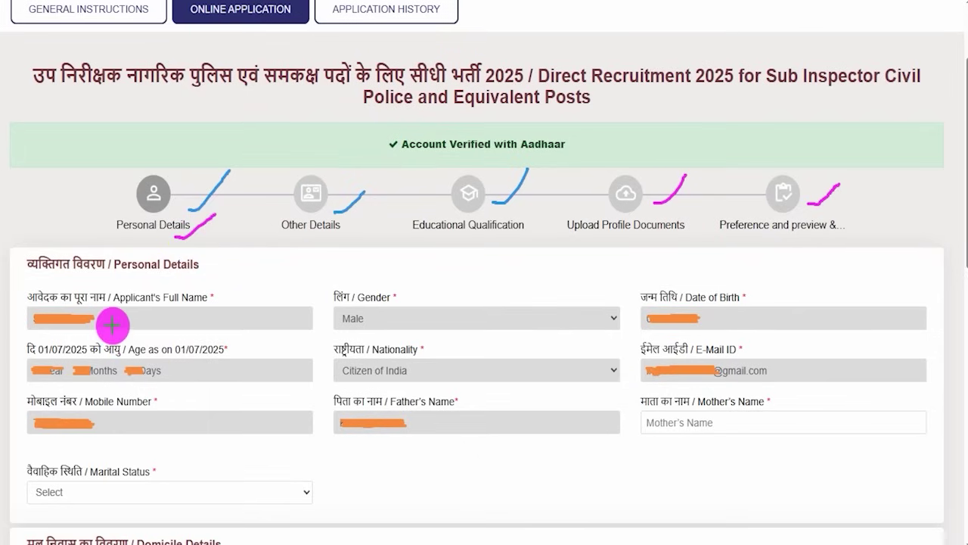
# Step: Tick prefilled name, gender, birth date, age, e-mail and mobile; flag Mother's Name and Marital Status
pyautogui.moveTo(112, 321); pyautogui.dragTo(144, 300)
pyautogui.moveTo(413, 318); pyautogui.dragTo(478, 287)
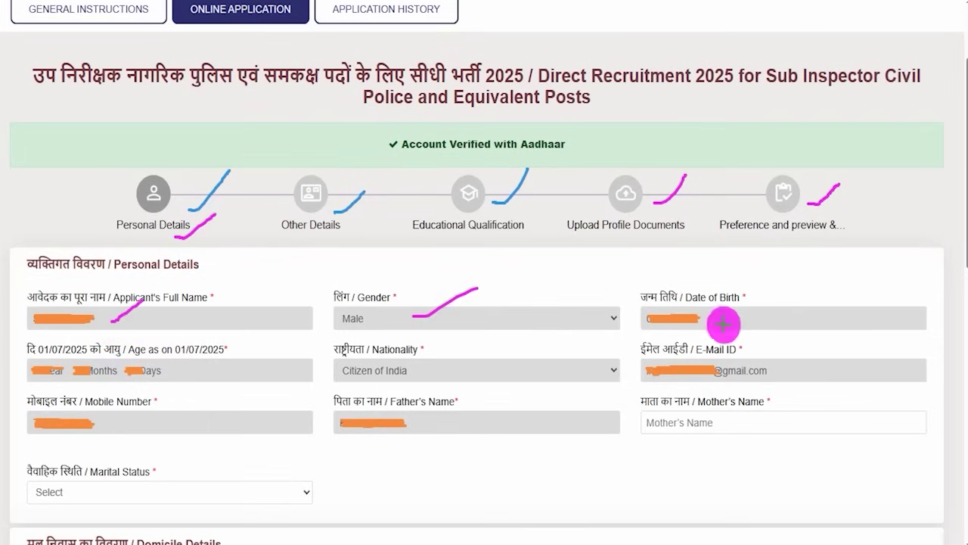
pyautogui.moveTo(725, 321); pyautogui.dragTo(748, 302)
pyautogui.moveTo(206, 373); pyautogui.dragTo(225, 362)
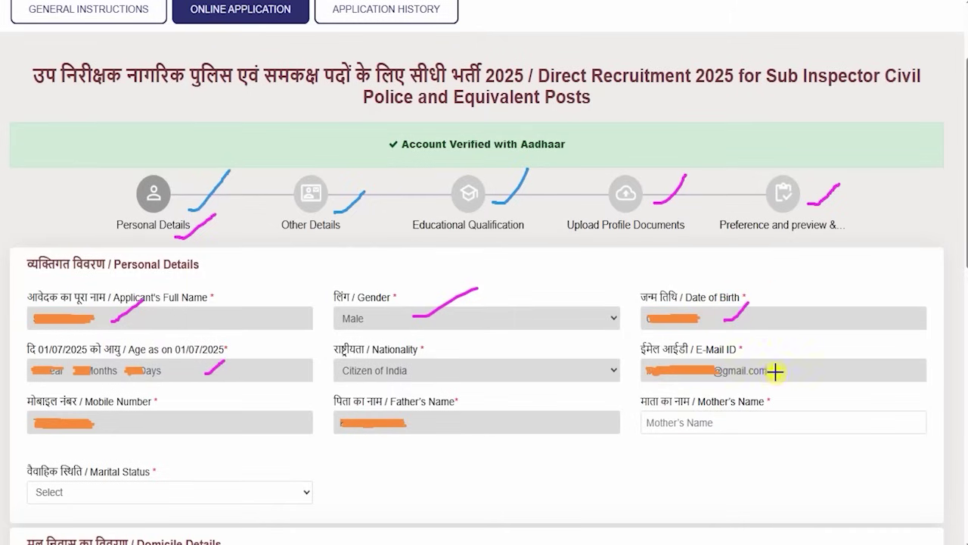
pyautogui.moveTo(775, 370); pyautogui.dragTo(792, 358)
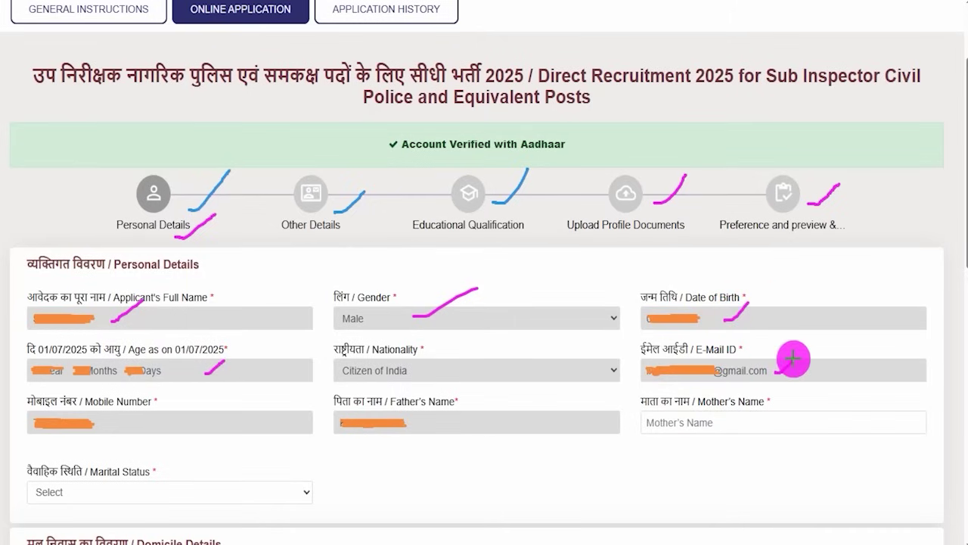
pyautogui.moveTo(159, 425); pyautogui.dragTo(220, 387)
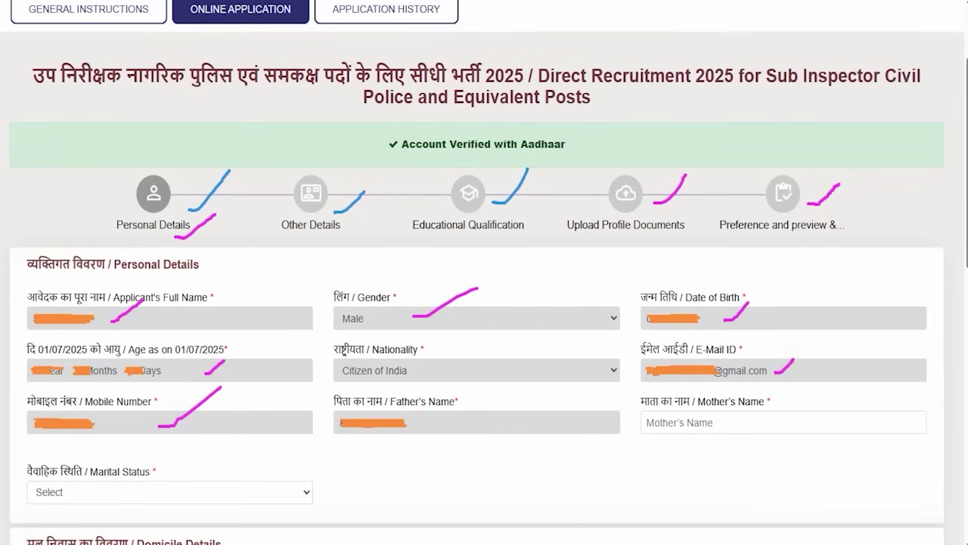
pyautogui.moveTo(785, 421); pyautogui.dragTo(817, 379)
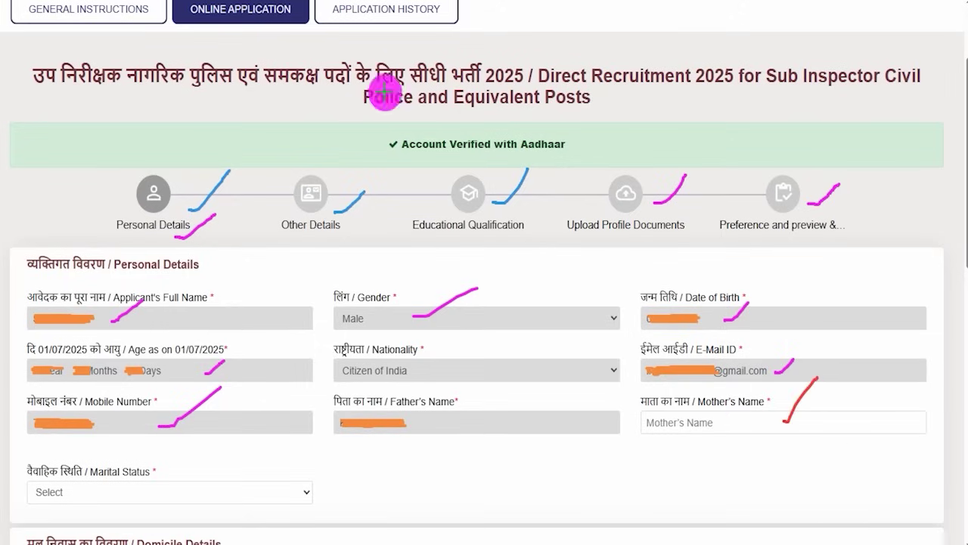
pyautogui.moveTo(201, 495); pyautogui.dragTo(235, 457)
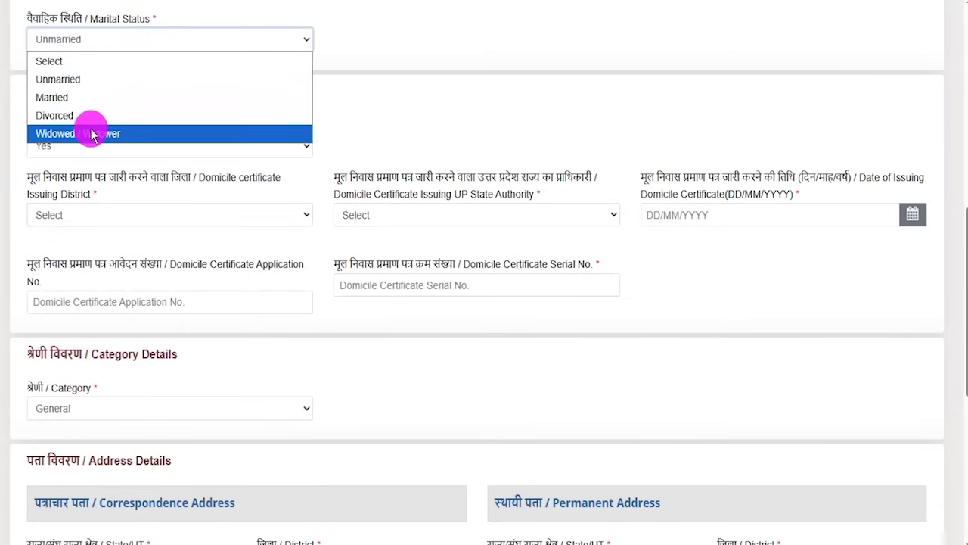
# Step: Keep Unmarried and answer domicile of UP Yes, with district Aligarh and authority Tehsildar
pyautogui.click(76, 79)
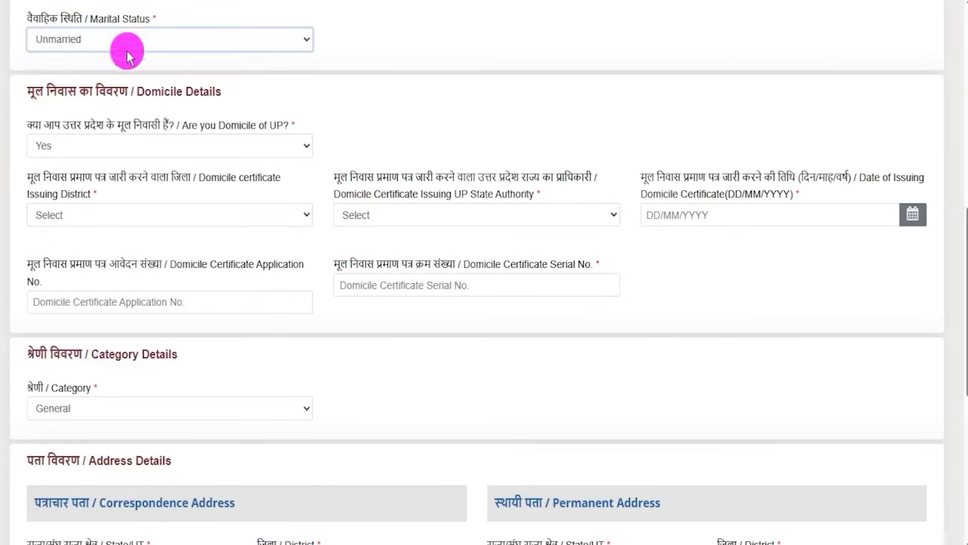
pyautogui.click(227, 148)
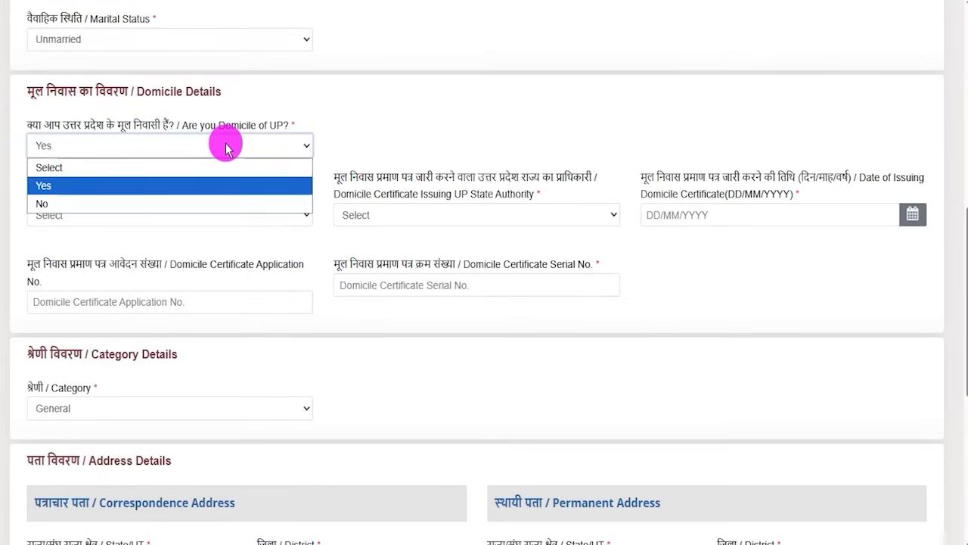
pyautogui.click(71, 185)
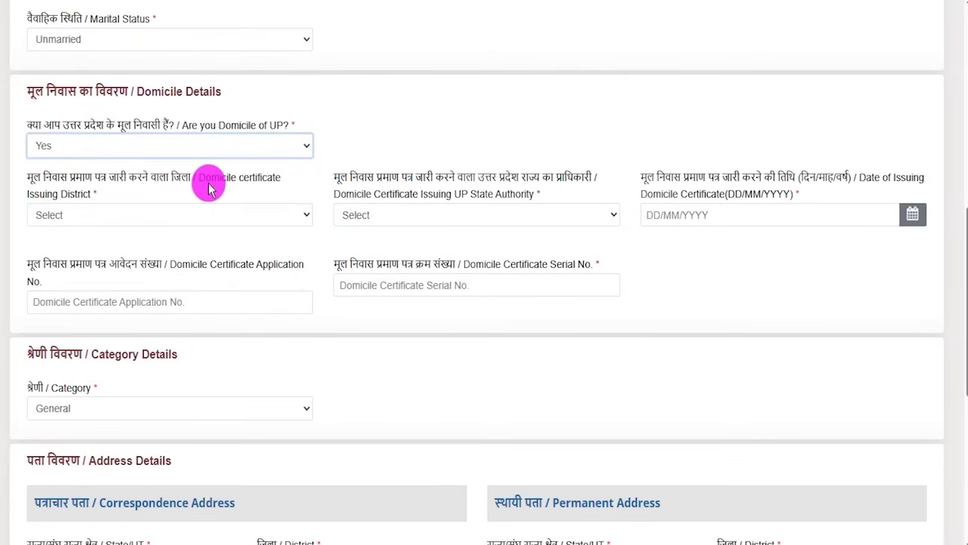
pyautogui.click(195, 216)
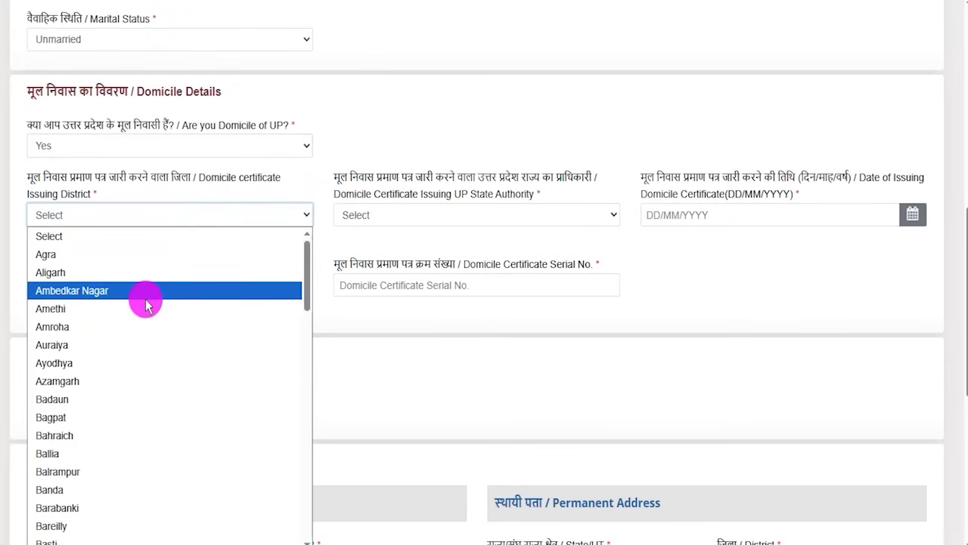
pyautogui.click(101, 272)
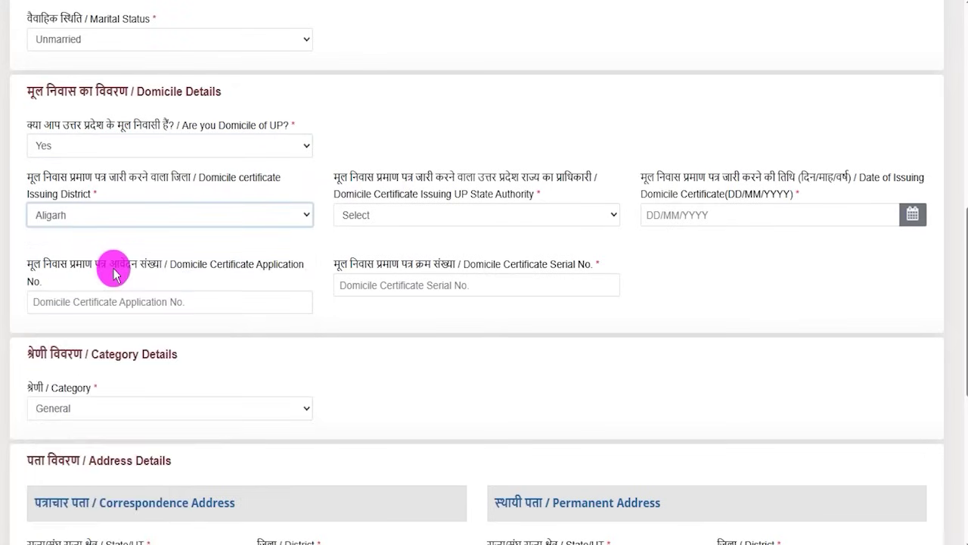
pyautogui.click(485, 220)
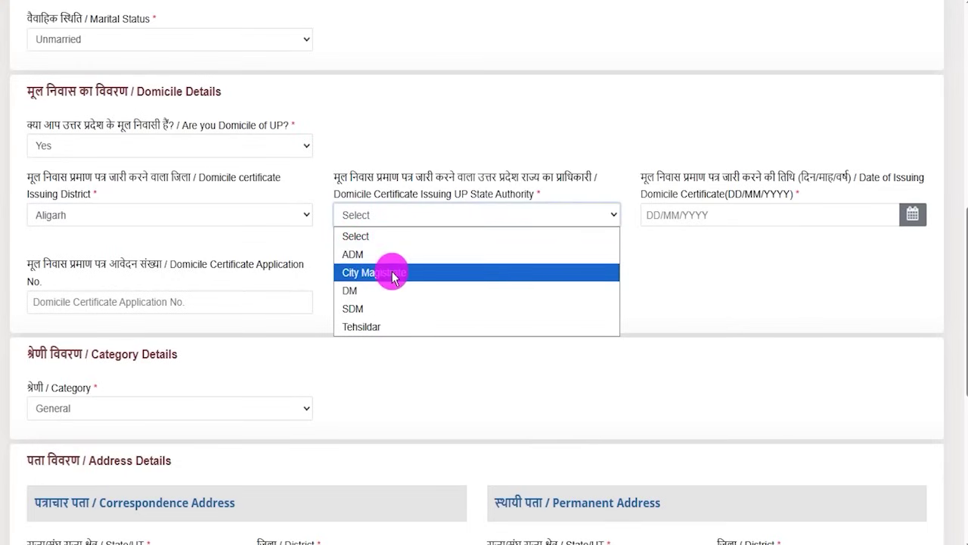
pyautogui.click(360, 327)
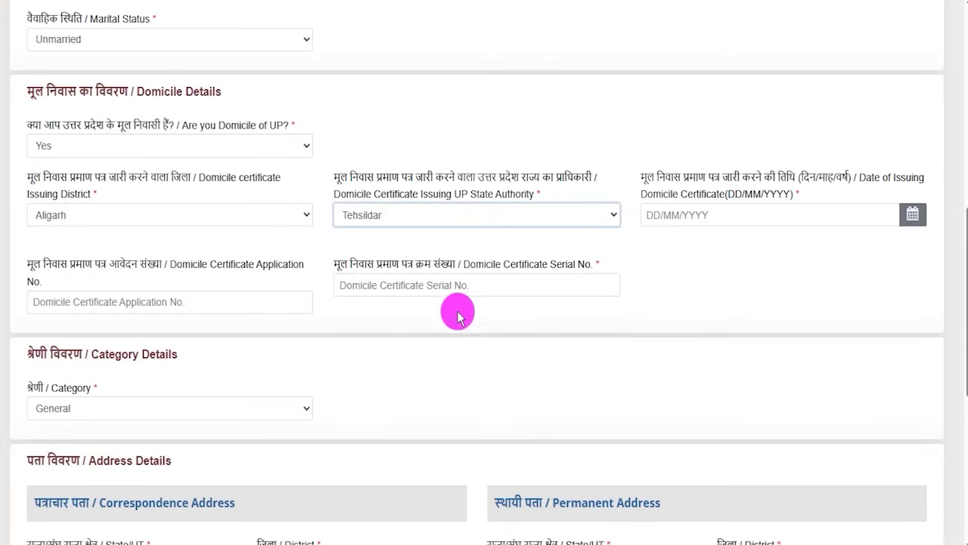
# Step: Look over the certificate date, application and serial number fields, then switch domicile of UP to No
pyautogui.click(913, 216)
pyautogui.click(725, 261)
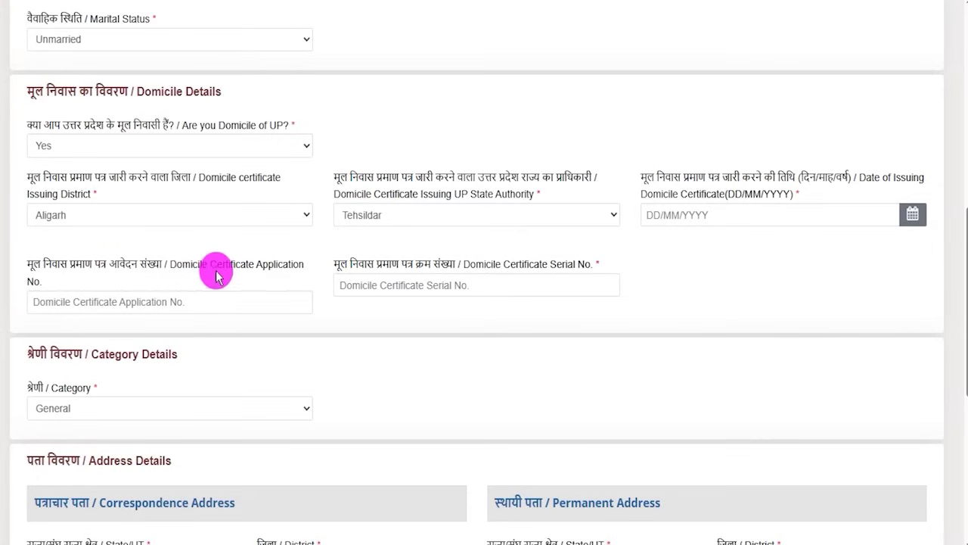
pyautogui.moveTo(216, 271); pyautogui.dragTo(255, 265)
pyautogui.click(184, 298)
pyautogui.moveTo(506, 284)
pyautogui.mouseDown()
pyautogui.moveTo(553, 261)
pyautogui.moveTo(499, 292)
pyautogui.mouseUp()
pyautogui.click(502, 292)
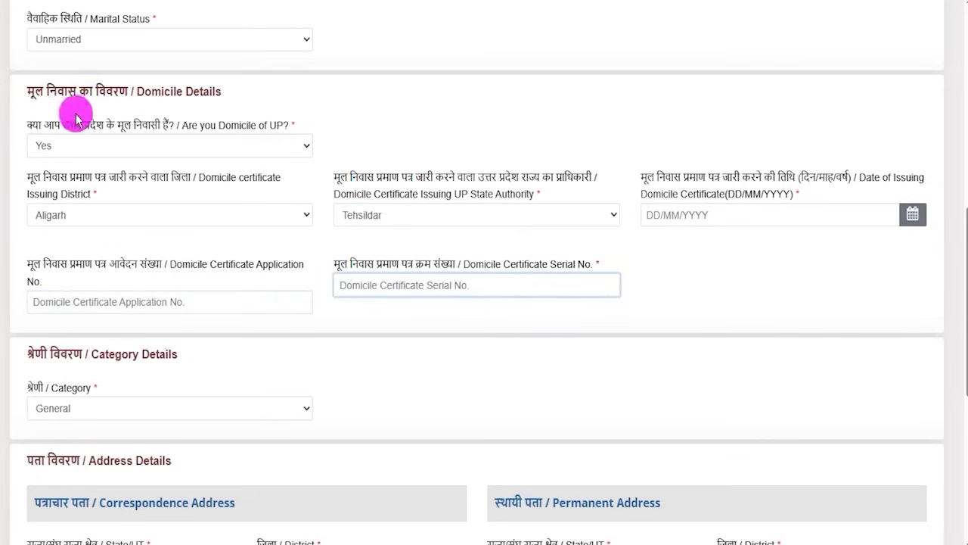
pyautogui.click(102, 151)
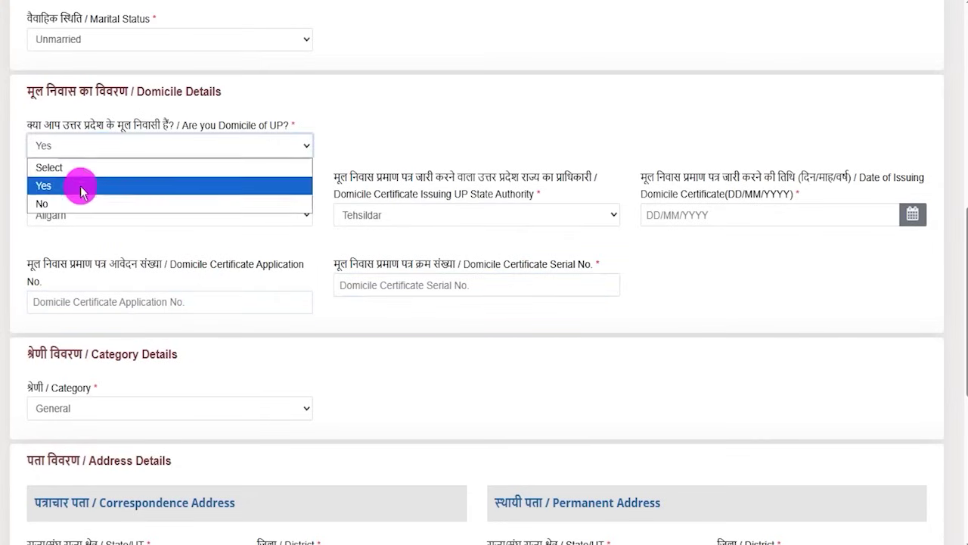
pyautogui.click(71, 200)
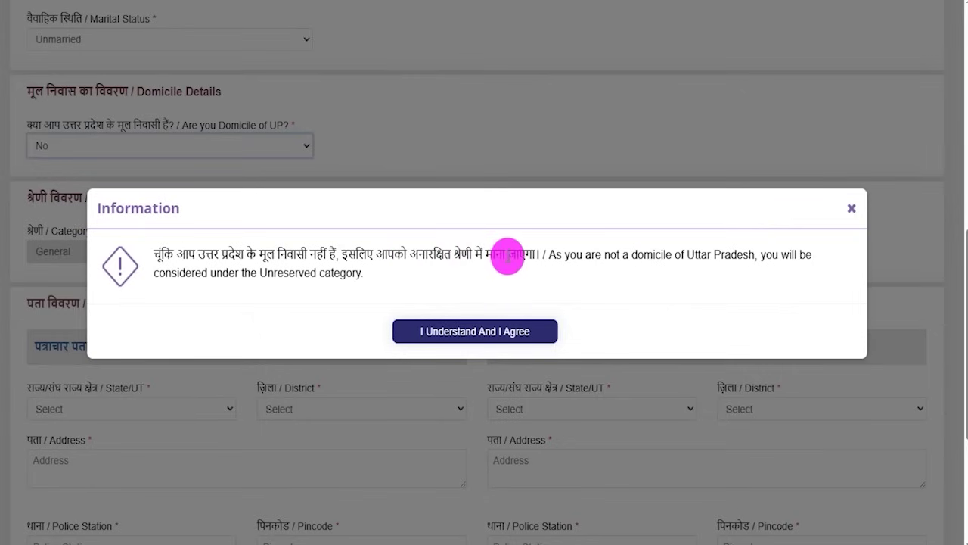
# Step: Accept the Unreserved category notice and switch domicile of UP back to Yes
pyautogui.click(487, 336)
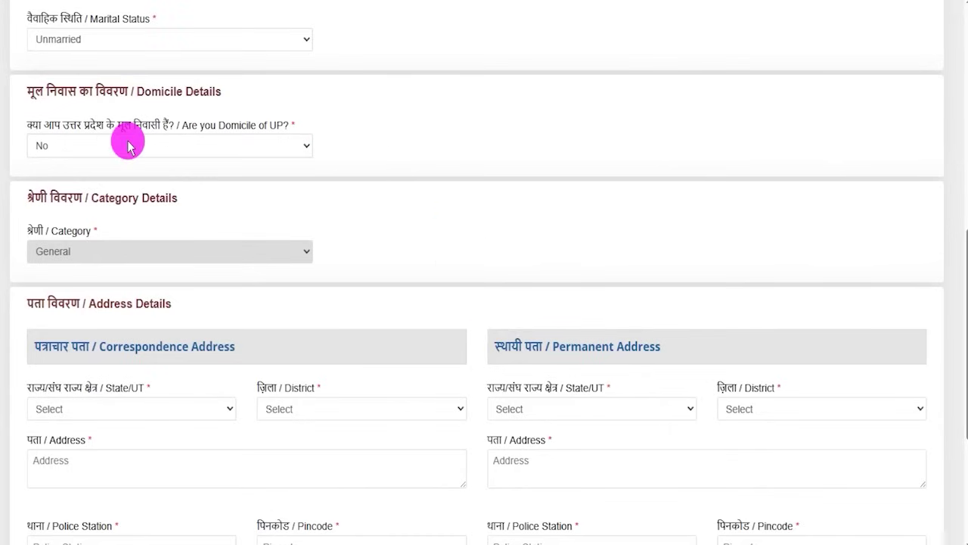
pyautogui.click(281, 145)
pyautogui.click(53, 185)
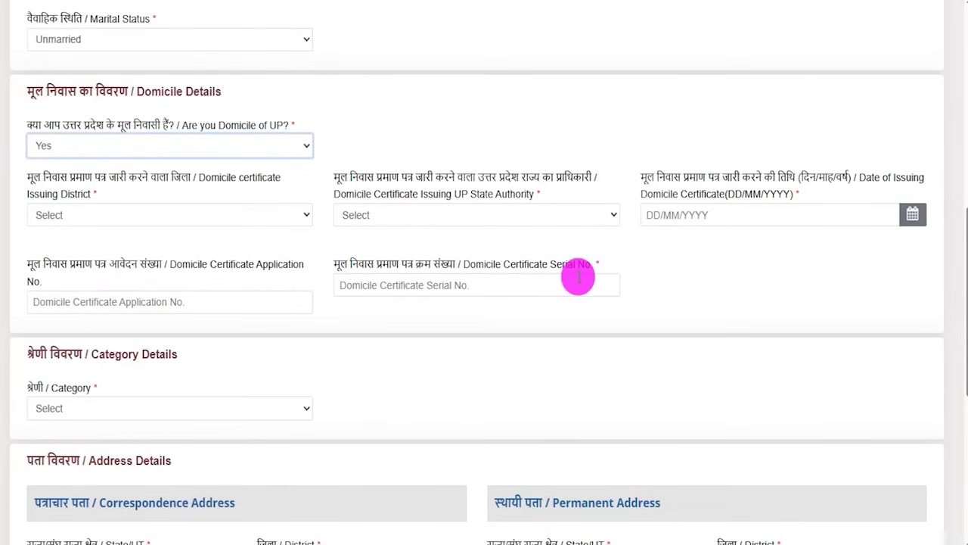
# Step: Set the category to SC (Scheduled Caste) and accept the category notice
pyautogui.scroll(-2, 227, 318)
pyautogui.click(87, 259)
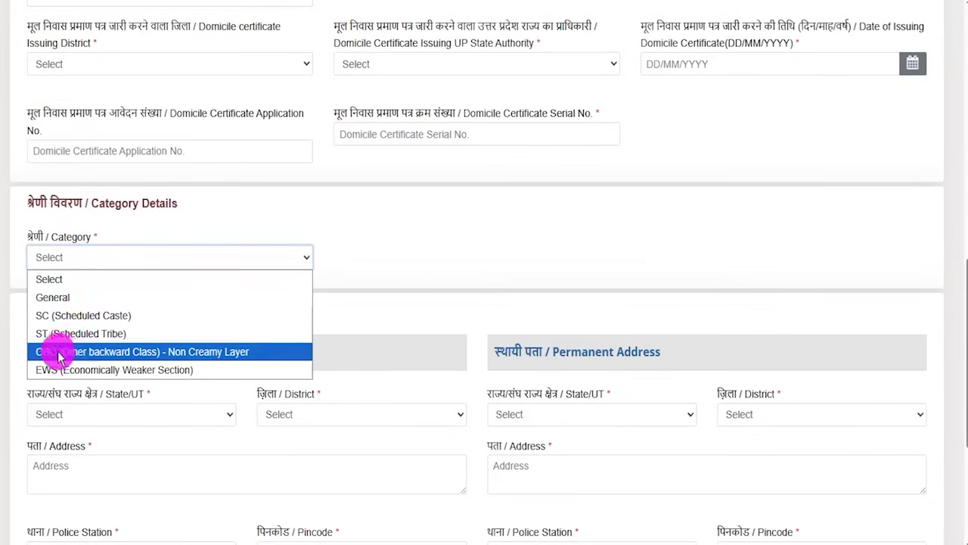
pyautogui.click(62, 298)
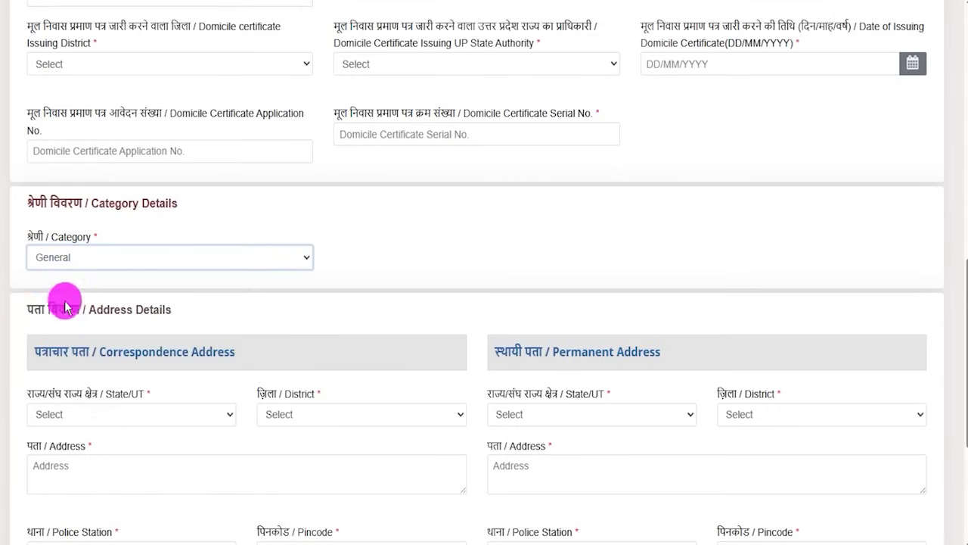
pyautogui.click(158, 258)
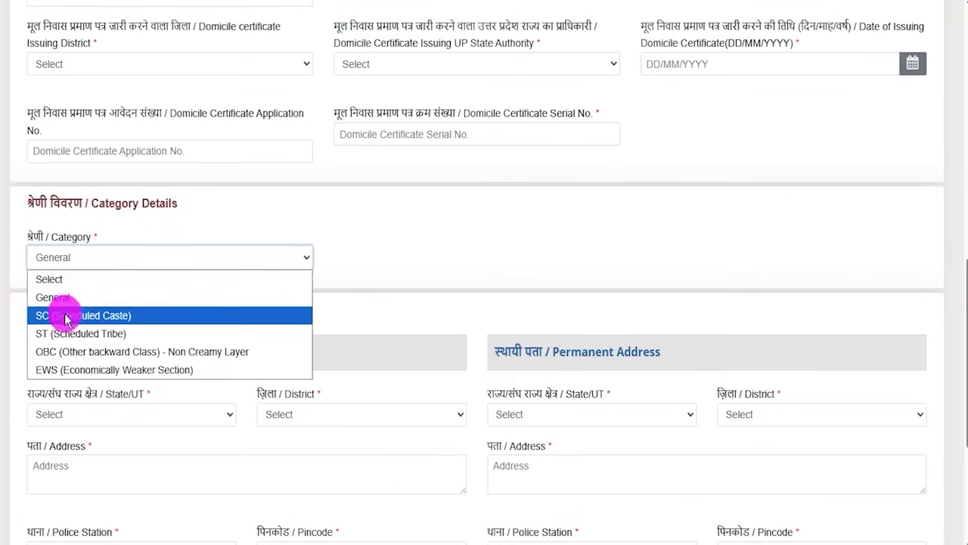
pyautogui.click(68, 314)
pyautogui.click(462, 349)
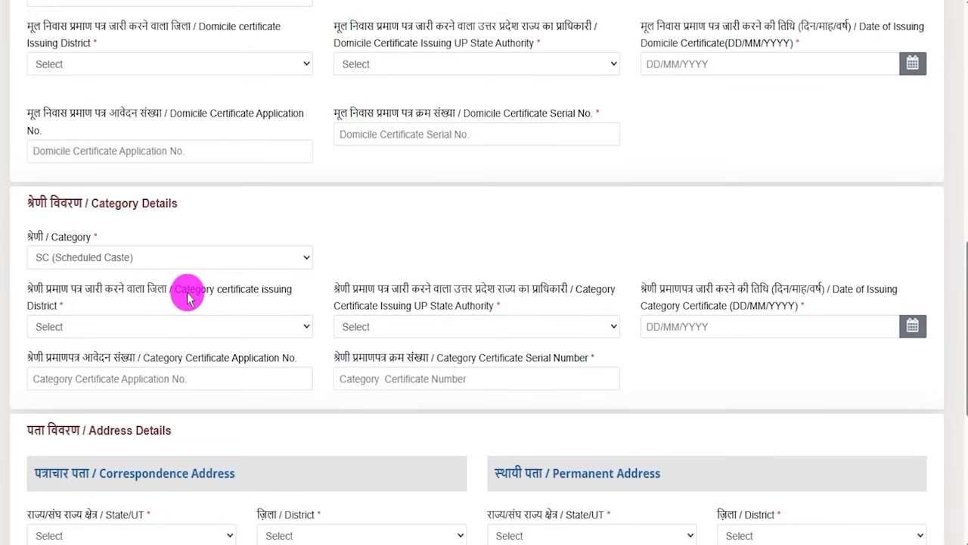
# Step: Set the category certificate's issuing authority to Tehsildar and look over its date and number fields
pyautogui.click(185, 326)
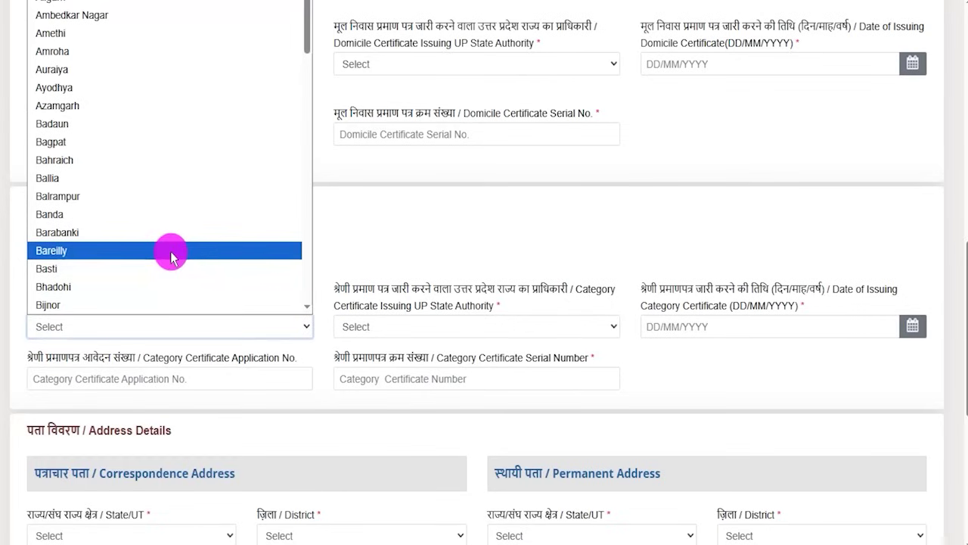
pyautogui.click(531, 327)
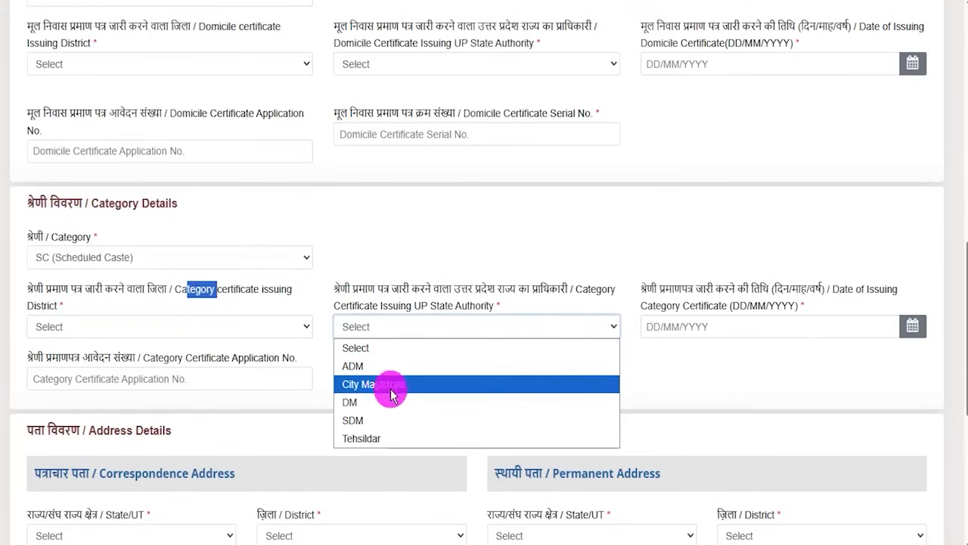
pyautogui.click(368, 436)
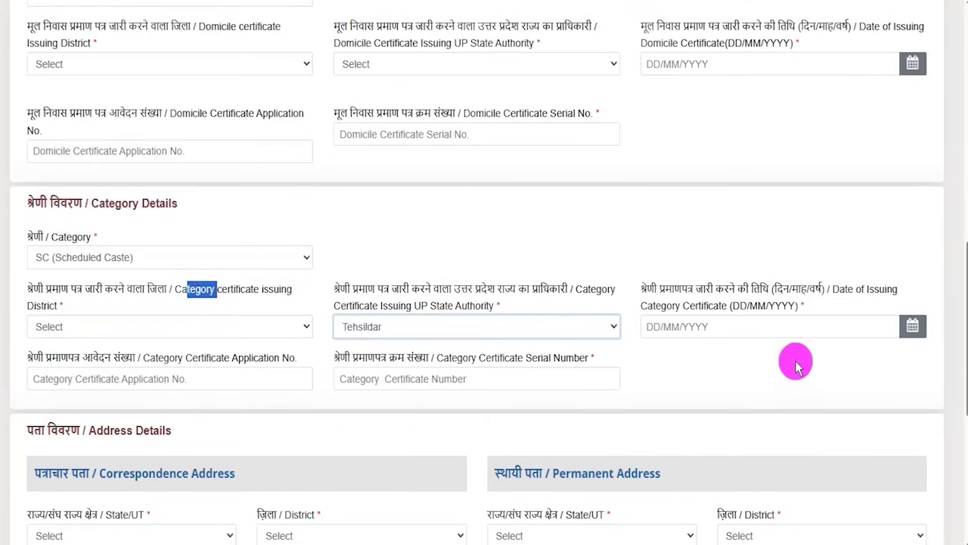
pyautogui.click(900, 328)
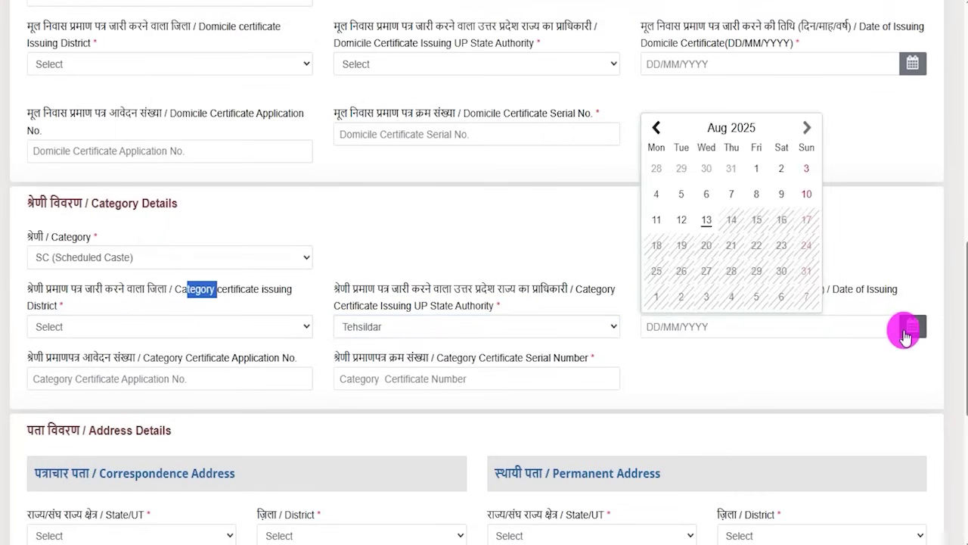
pyautogui.click(722, 362)
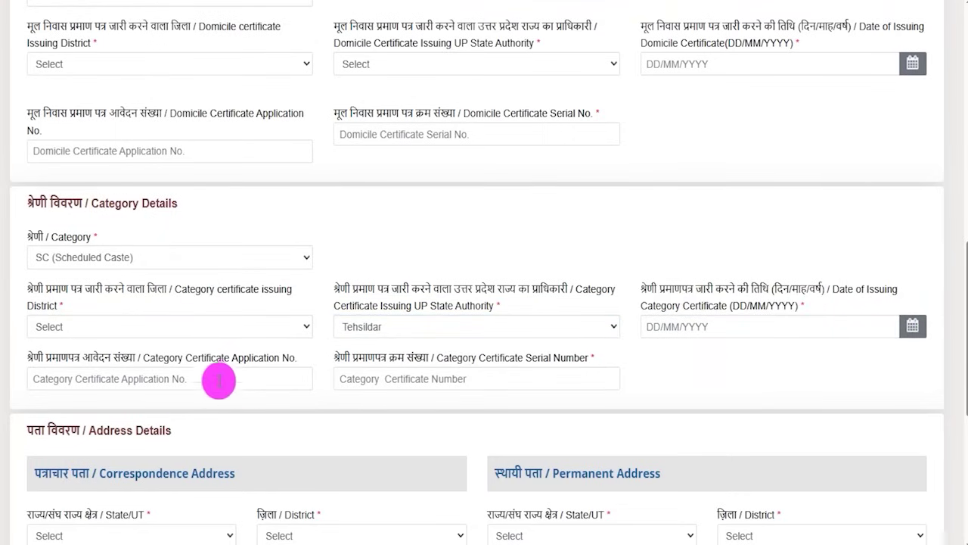
pyautogui.doubleClick(201, 360)
pyautogui.click(432, 381)
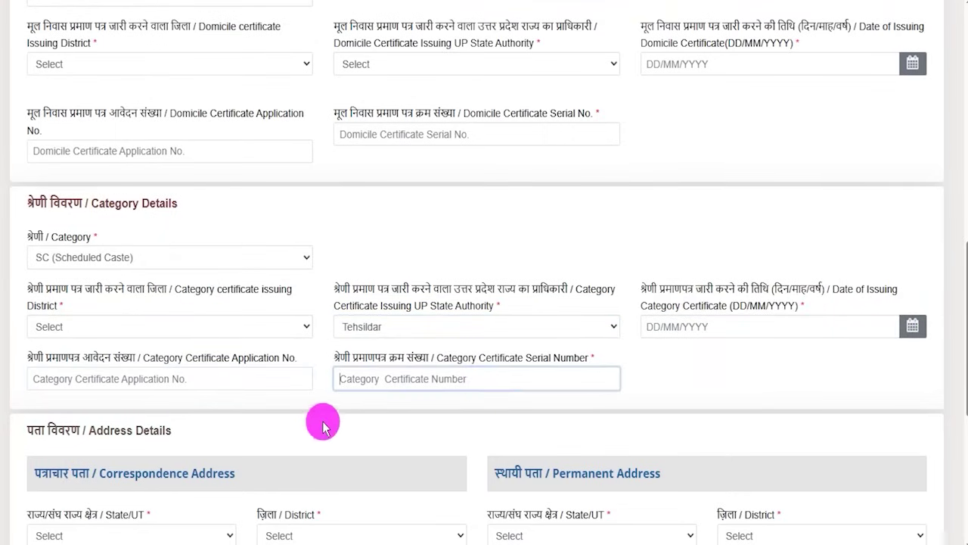
pyautogui.scroll(-3, 320, 420)
# Step: Highlight the Correspondence and Permanent Address headings and the same-address note
pyautogui.moveTo(89, 204); pyautogui.dragTo(150, 204)
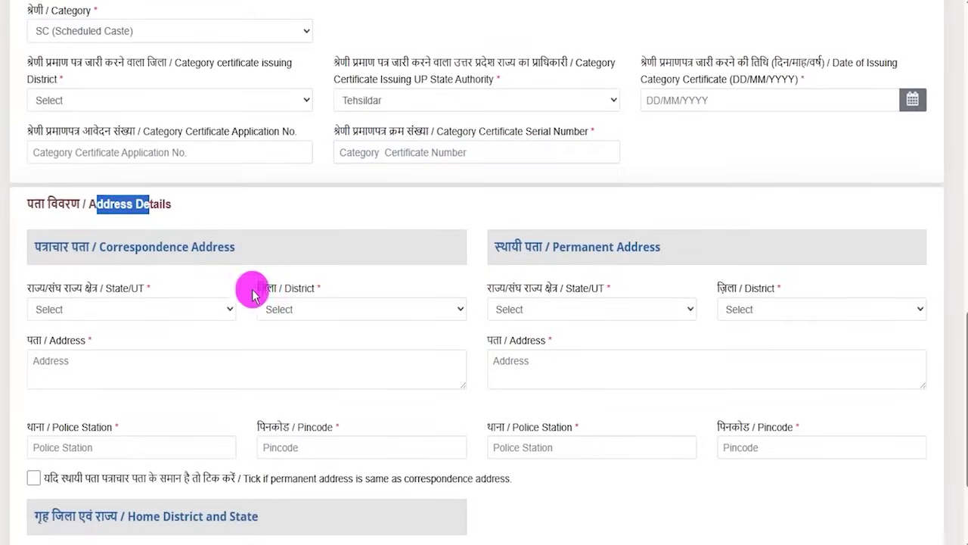
pyautogui.scroll(-1, 356, 280)
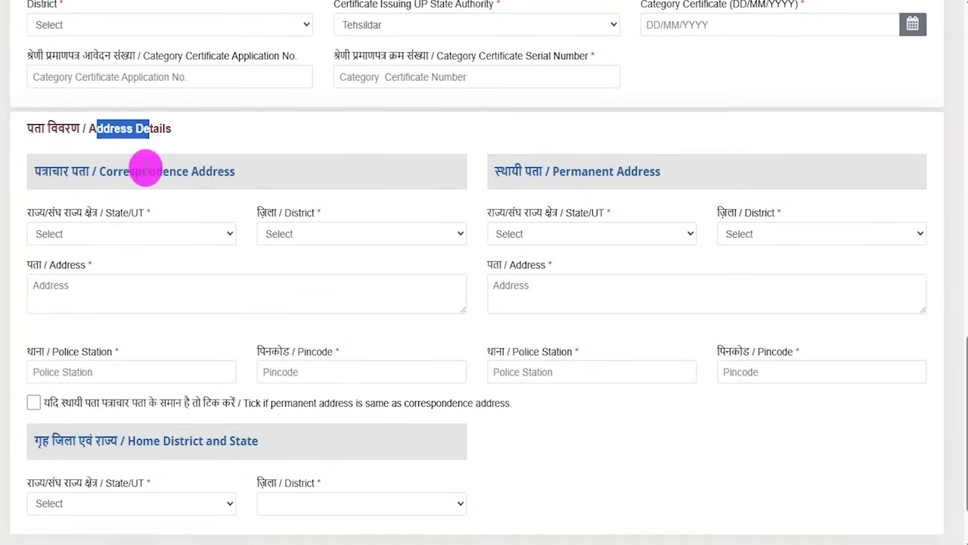
pyautogui.moveTo(113, 172); pyautogui.dragTo(213, 174)
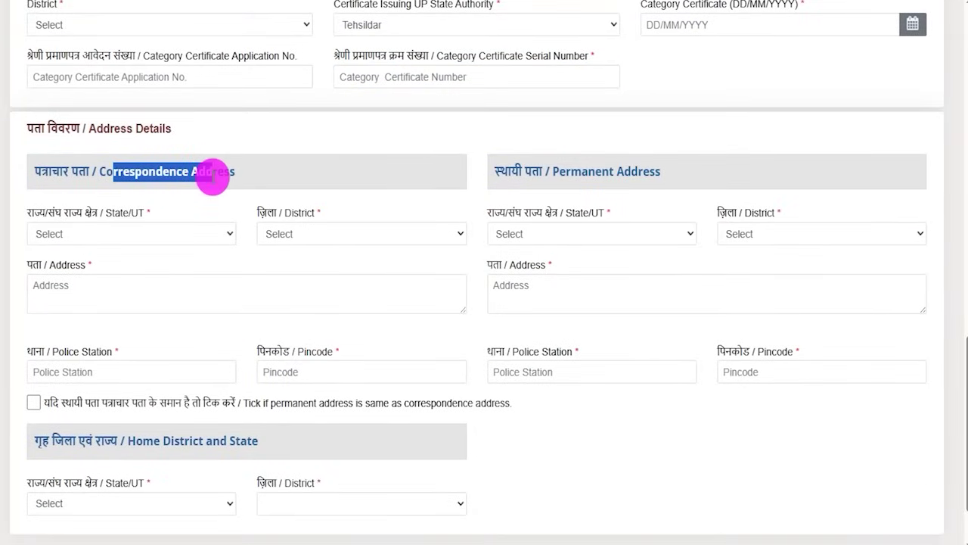
pyautogui.moveTo(566, 172); pyautogui.dragTo(630, 171)
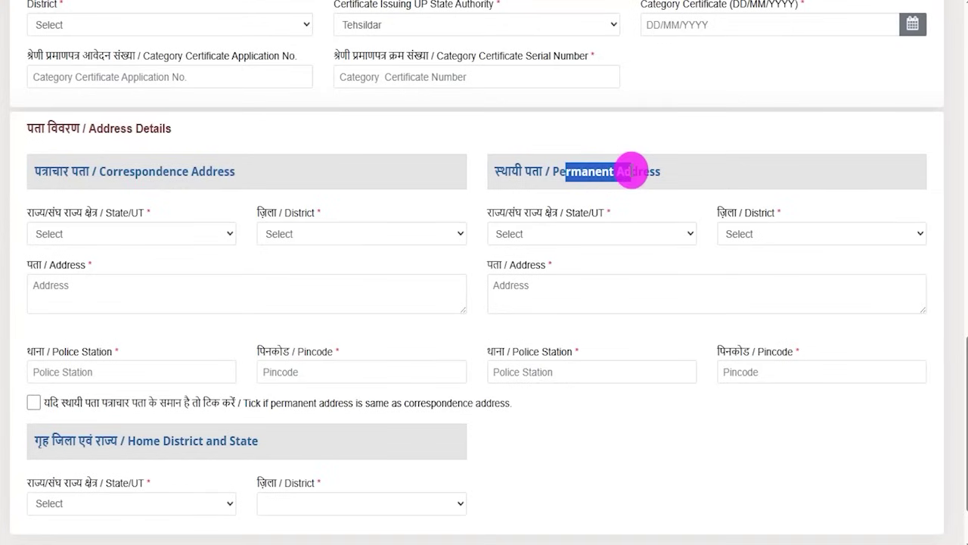
pyautogui.click(480, 169)
pyautogui.moveTo(101, 171); pyautogui.dragTo(198, 171)
pyautogui.scroll(-1, 337, 240)
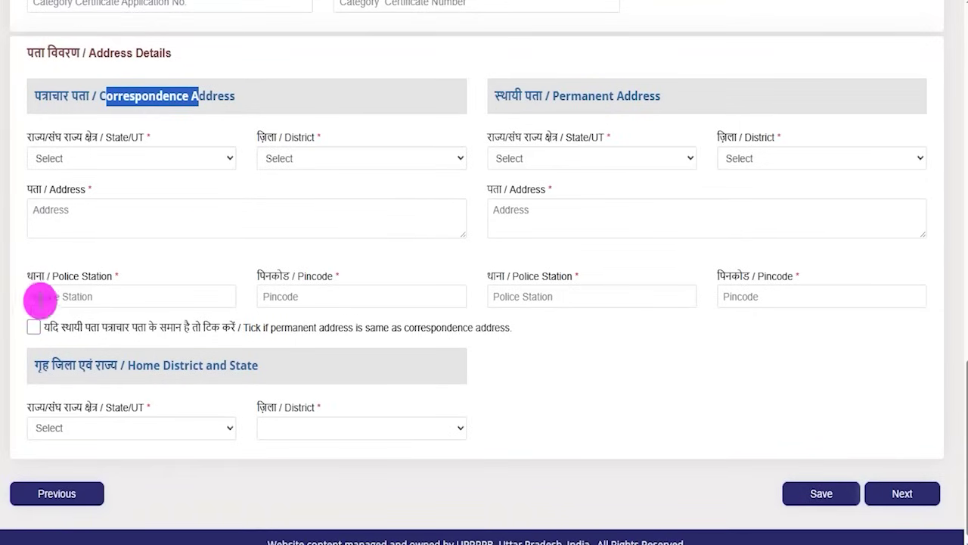
pyautogui.moveTo(107, 327); pyautogui.dragTo(236, 326)
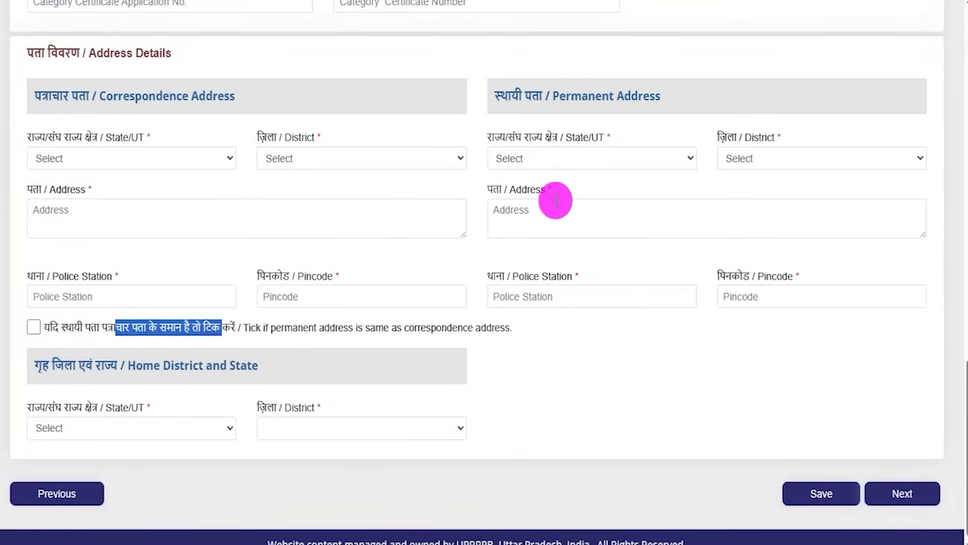
pyautogui.moveTo(564, 96); pyautogui.dragTo(601, 96)
pyautogui.moveTo(113, 96); pyautogui.dragTo(205, 96)
pyautogui.scroll(-1, 558, 340)
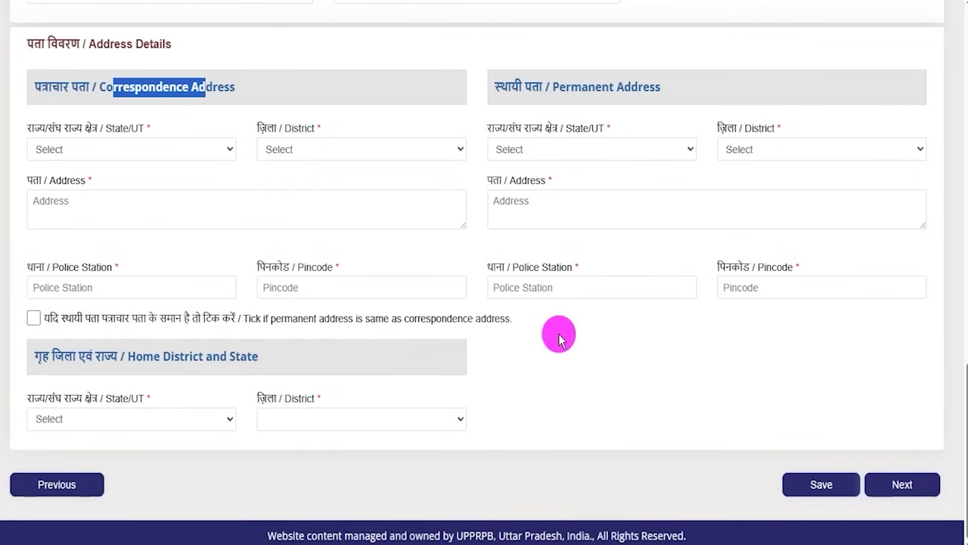
# Step: Set home state LADAKH and district Kargil, then save the details and continue
pyautogui.click(108, 420)
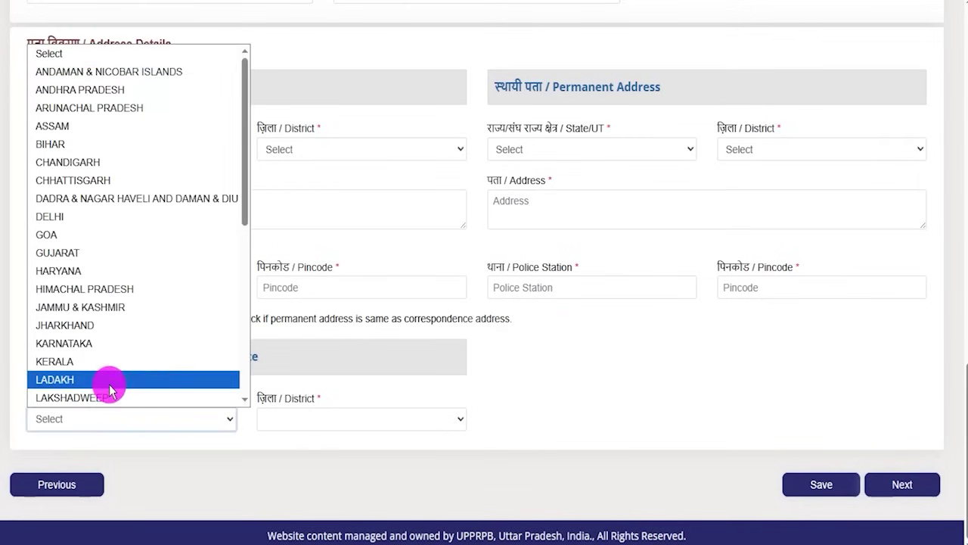
pyautogui.click(351, 419)
pyautogui.click(346, 412)
pyautogui.click(190, 418)
pyautogui.click(177, 382)
pyautogui.click(378, 420)
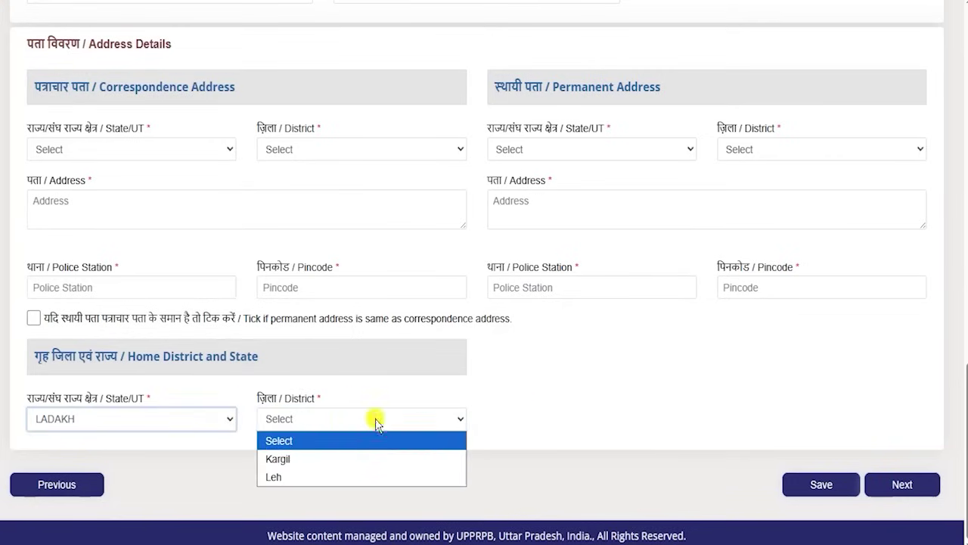
pyautogui.click(342, 459)
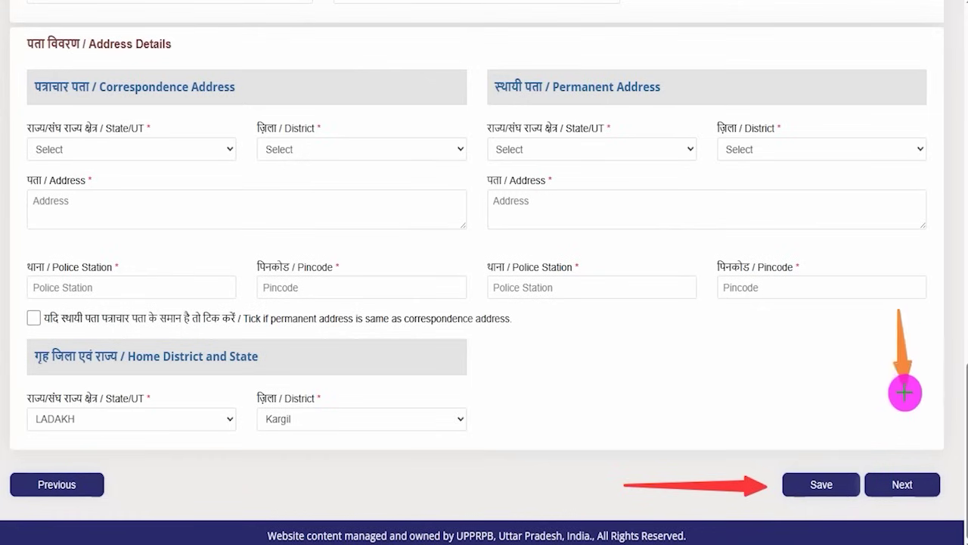
pyautogui.click(902, 483)
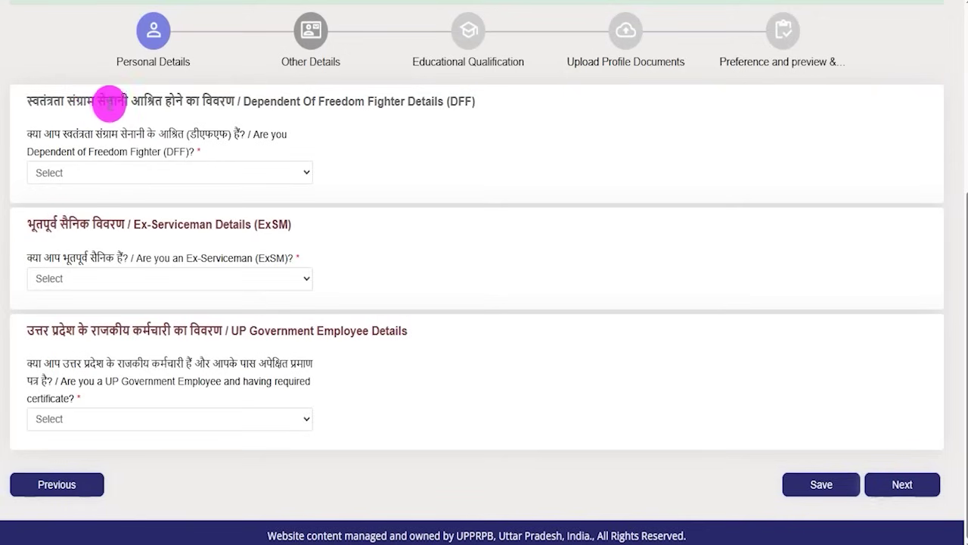
# Step: Answer Dependent of Freedom Fighter Yes and inspect the certificate district, issue date and authority fields
pyautogui.click(156, 172)
pyautogui.click(79, 211)
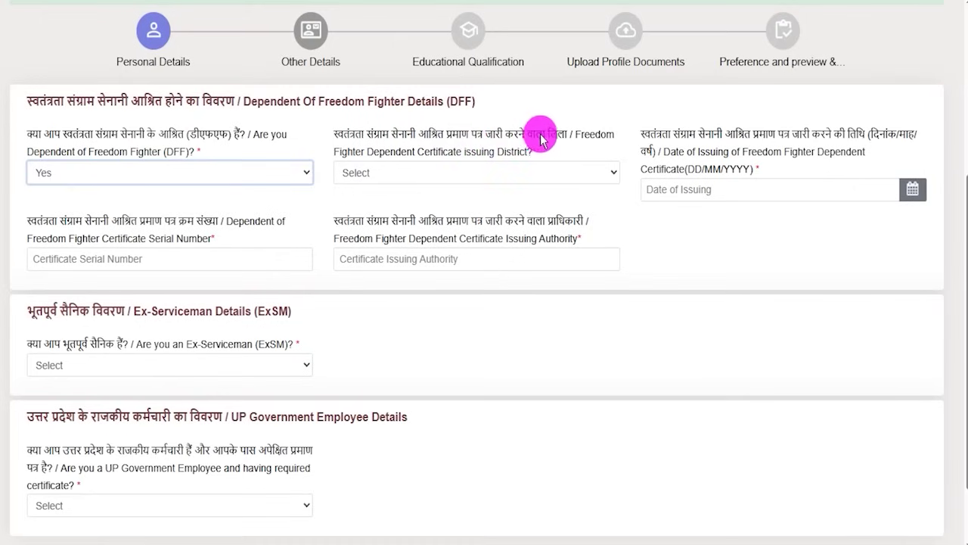
pyautogui.click(525, 176)
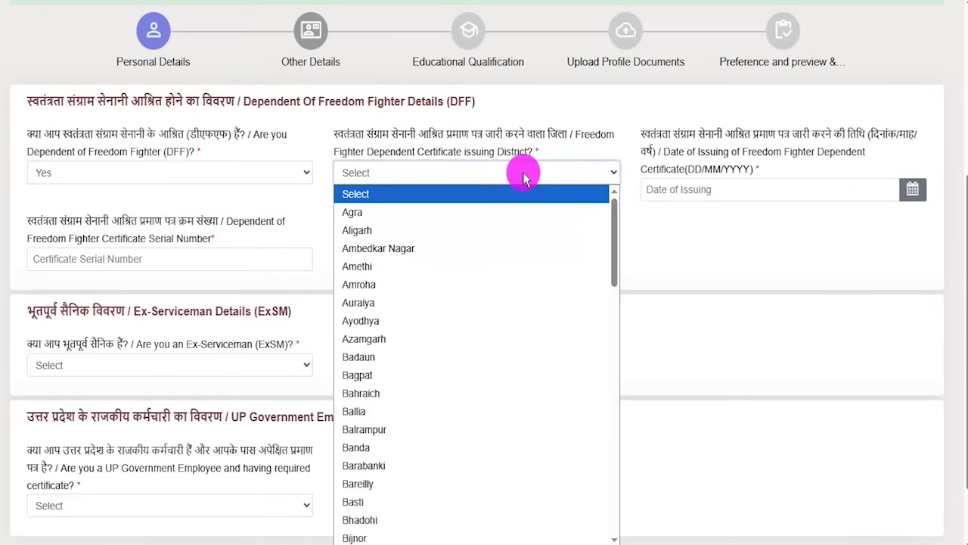
pyautogui.scroll(-12, 501, 411)
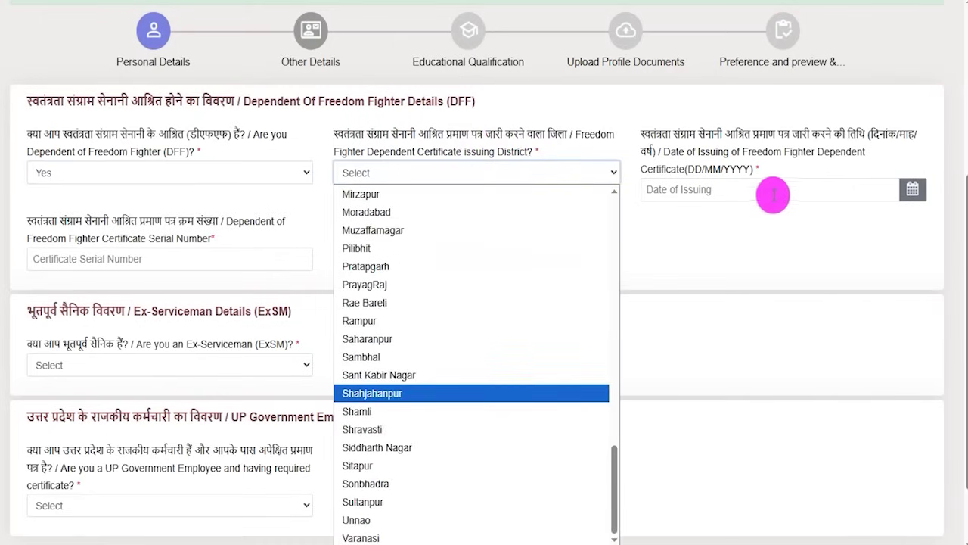
pyautogui.click(745, 138)
pyautogui.moveTo(748, 138); pyautogui.dragTo(844, 137)
pyautogui.click(916, 194)
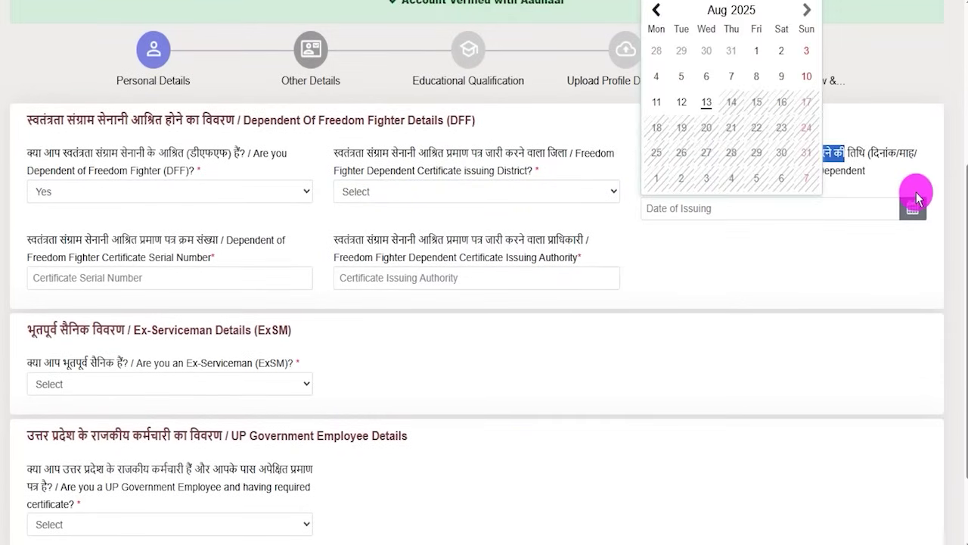
pyautogui.click(703, 240)
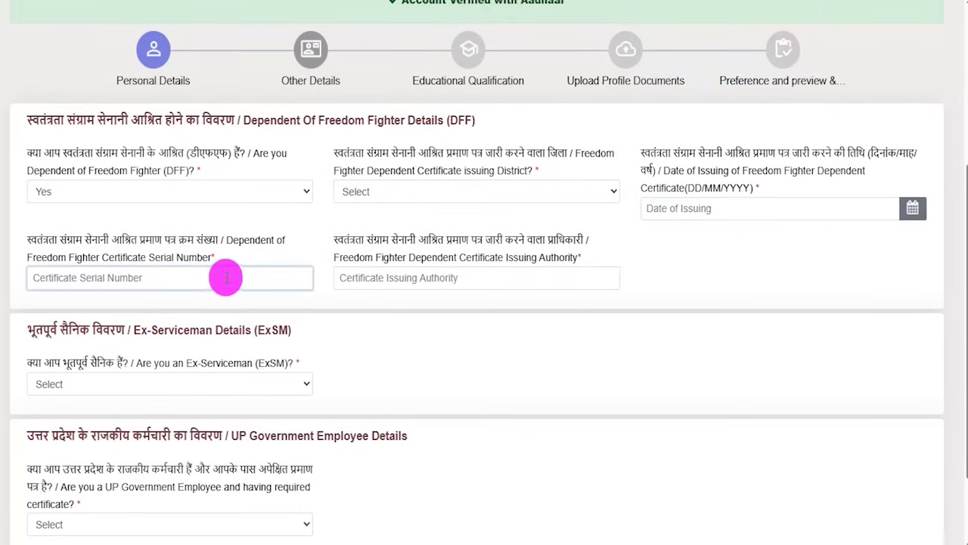
pyautogui.click(463, 281)
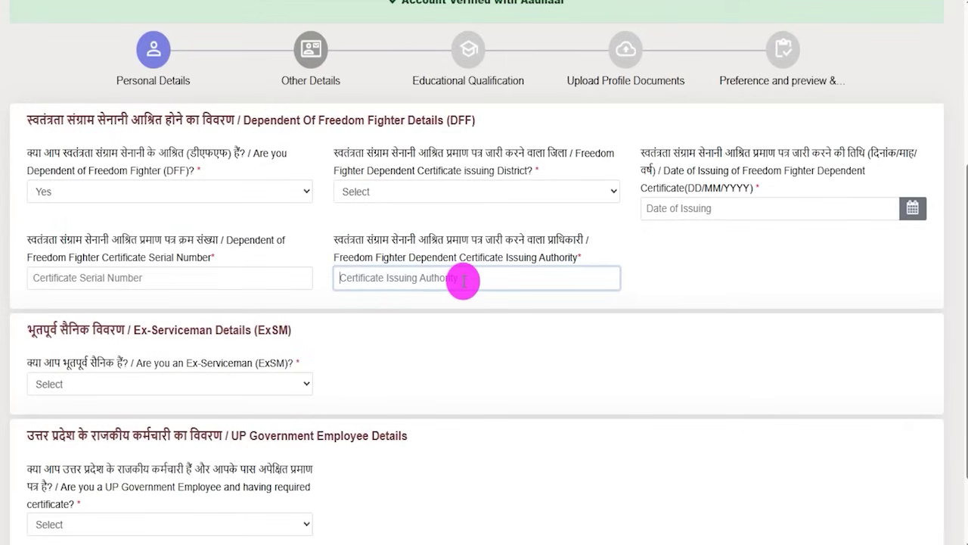
# Step: Change the Dependent of Freedom Fighter answer back to No
pyautogui.click(219, 198)
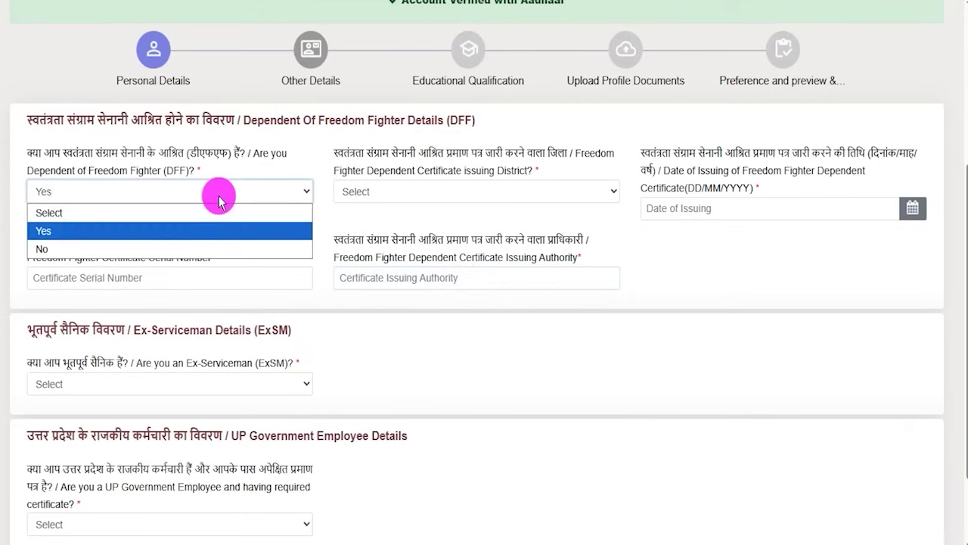
pyautogui.click(62, 246)
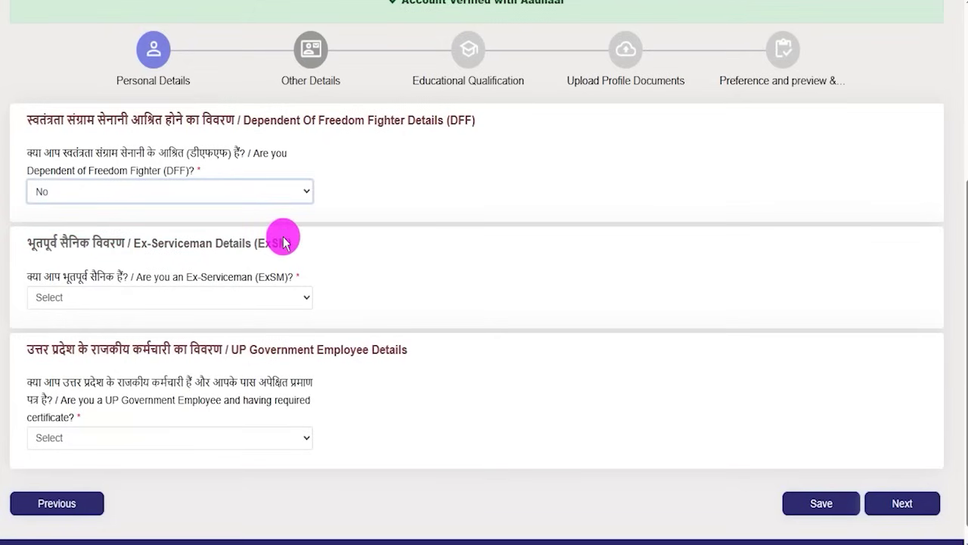
pyautogui.click(131, 280)
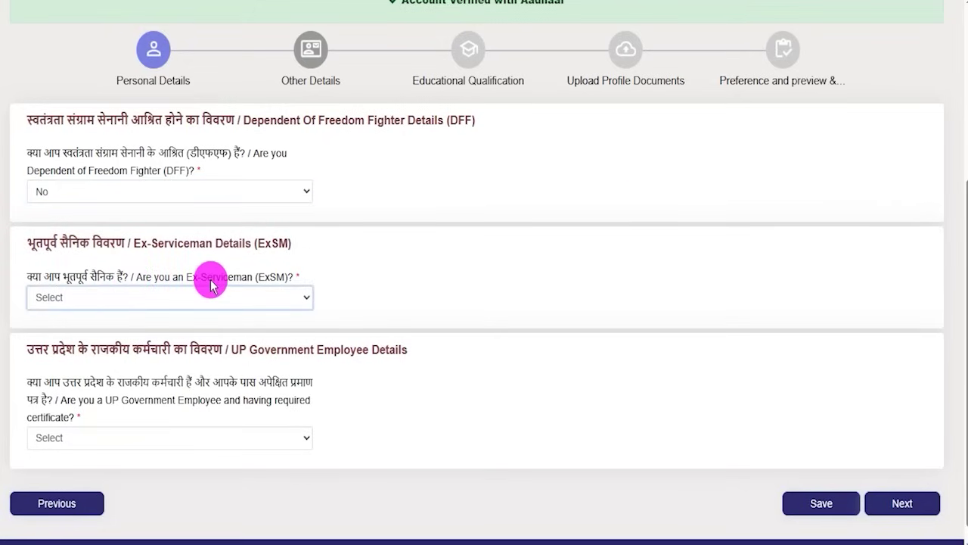
pyautogui.moveTo(179, 277); pyautogui.dragTo(204, 287)
# Step: Answer Ex-Serviceman Yes to inspect the enlistment and discharge date calendars, then set it to No
pyautogui.click(147, 296)
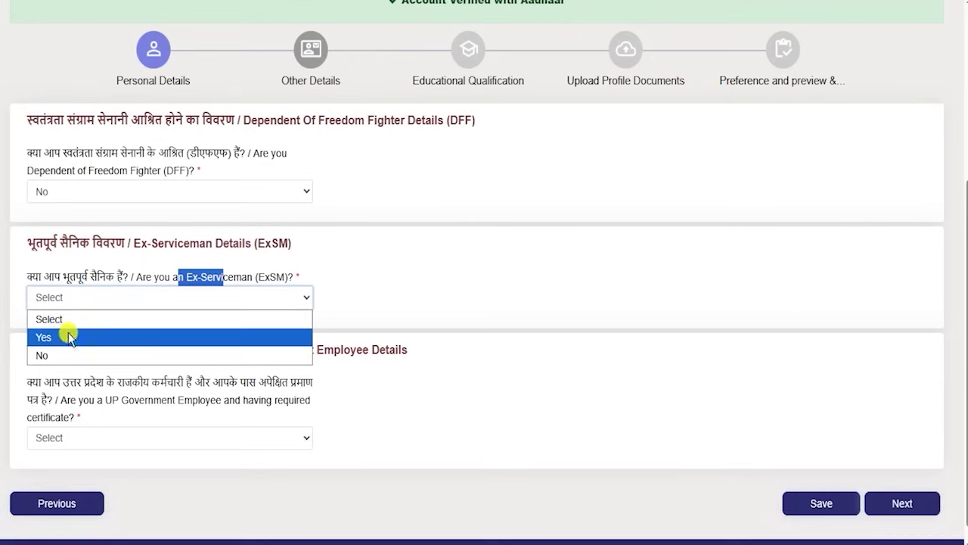
pyautogui.click(67, 335)
pyautogui.click(481, 322)
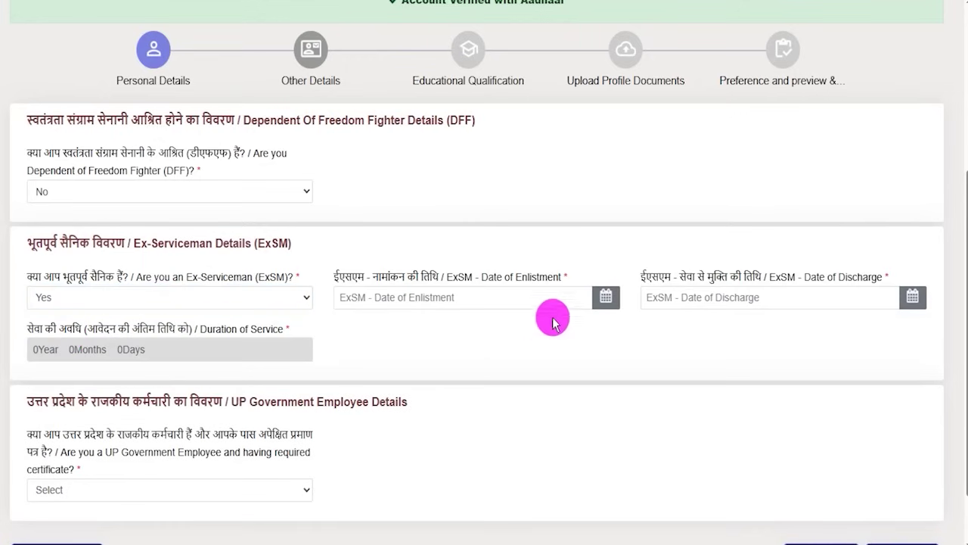
pyautogui.click(603, 300)
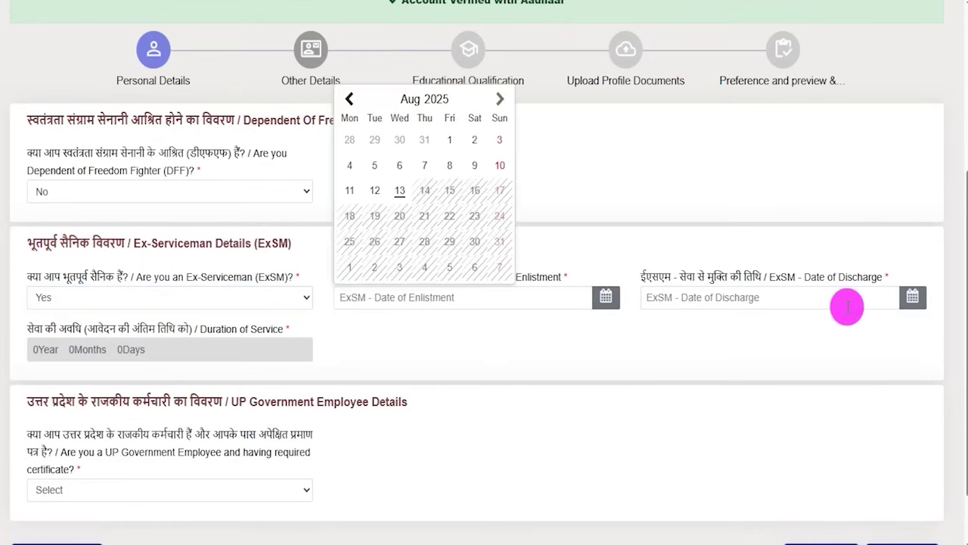
pyautogui.click(911, 303)
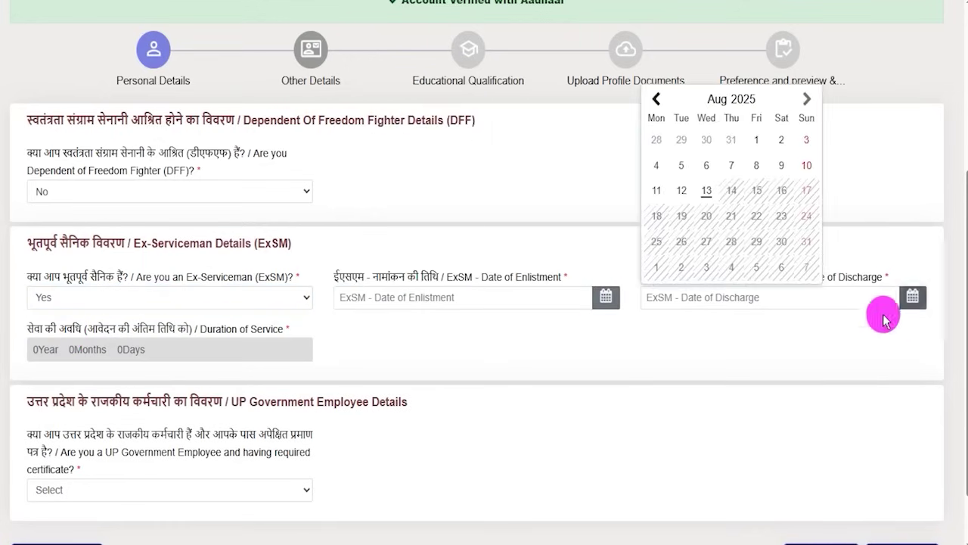
pyautogui.click(685, 344)
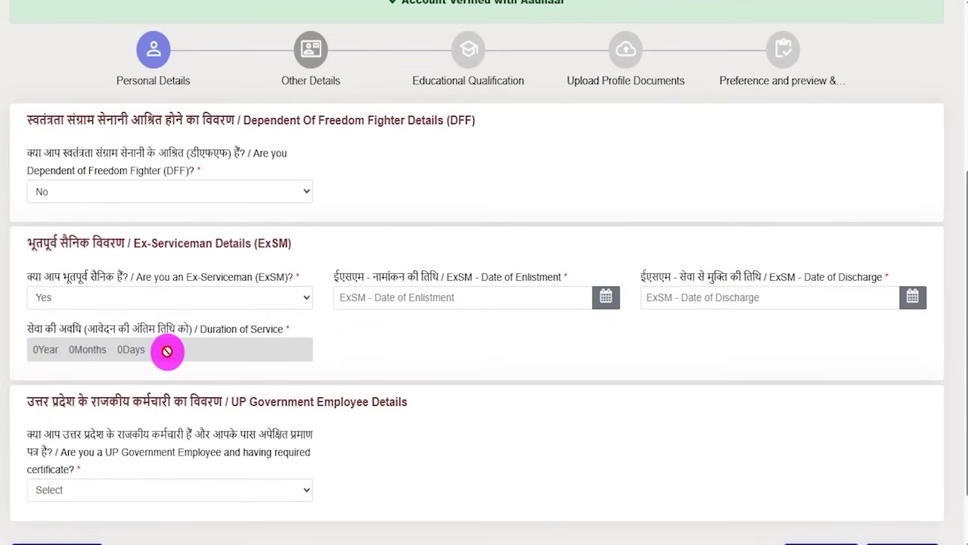
pyautogui.click(164, 303)
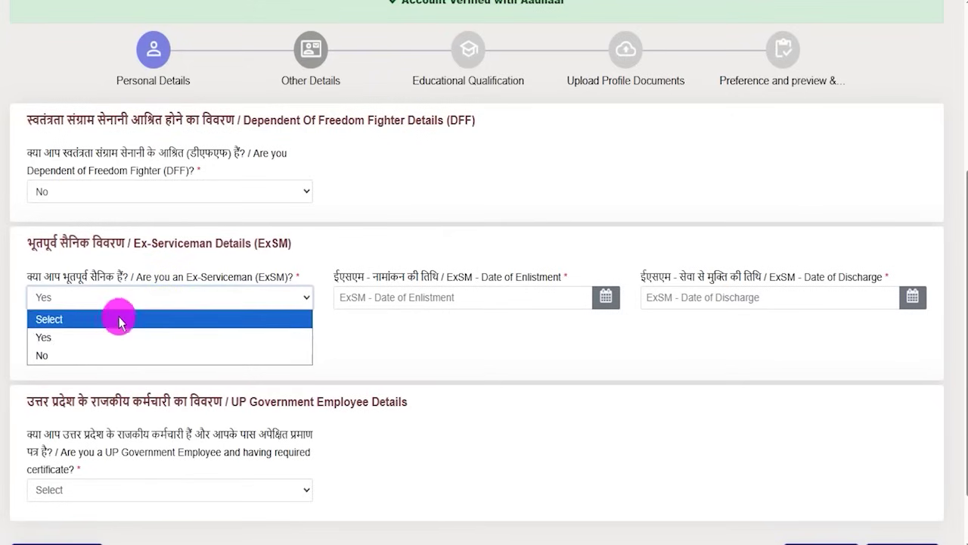
pyautogui.click(71, 348)
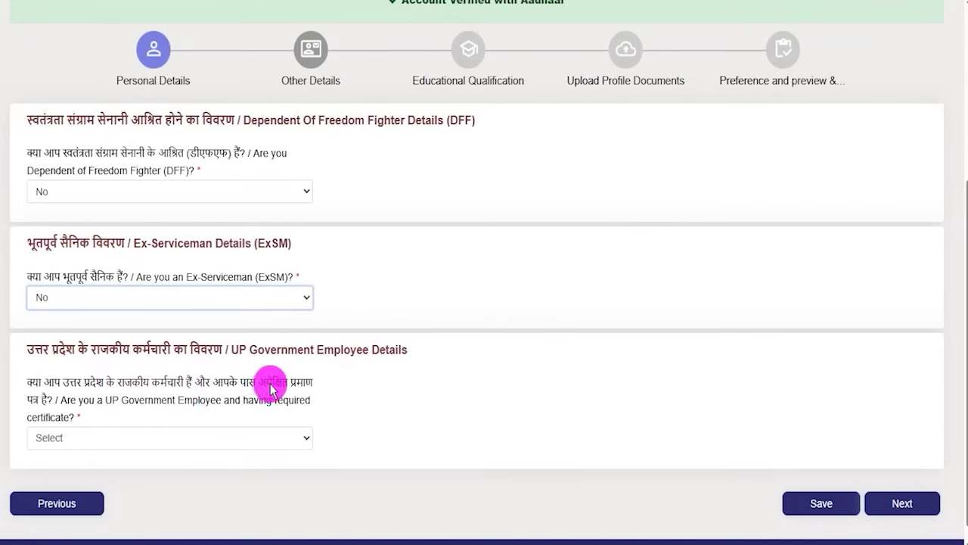
# Step: Answer UP Government Employee Yes and inspect the joining date and NOC date, serial and authority fields
pyautogui.click(85, 437)
pyautogui.click(52, 477)
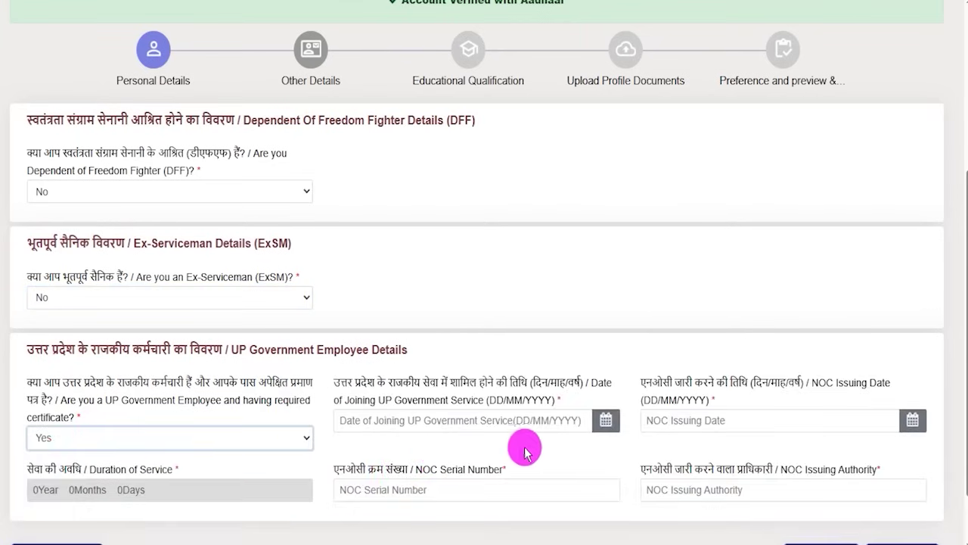
pyautogui.scroll(-1, 548, 449)
pyautogui.scroll(-1, 548, 449)
pyautogui.click(492, 316)
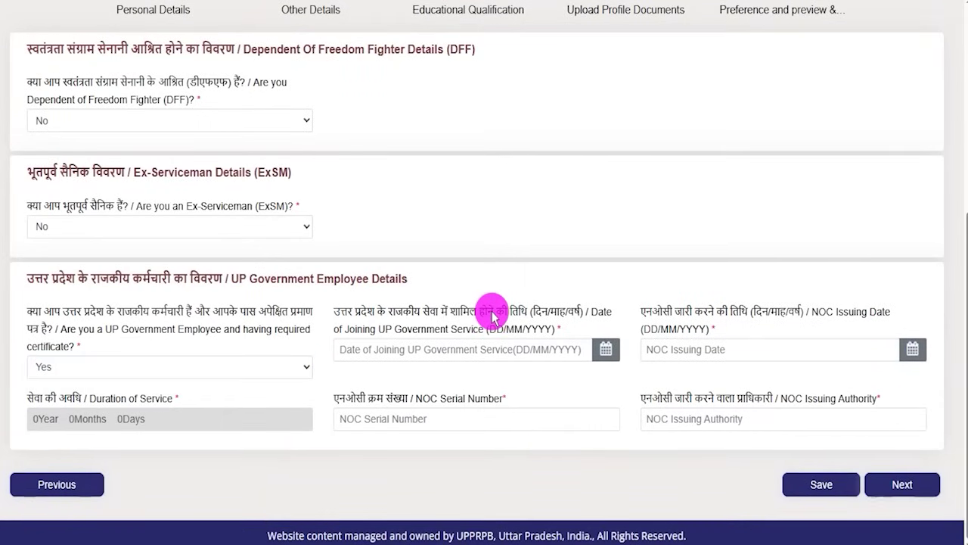
pyautogui.moveTo(393, 315); pyautogui.dragTo(441, 311)
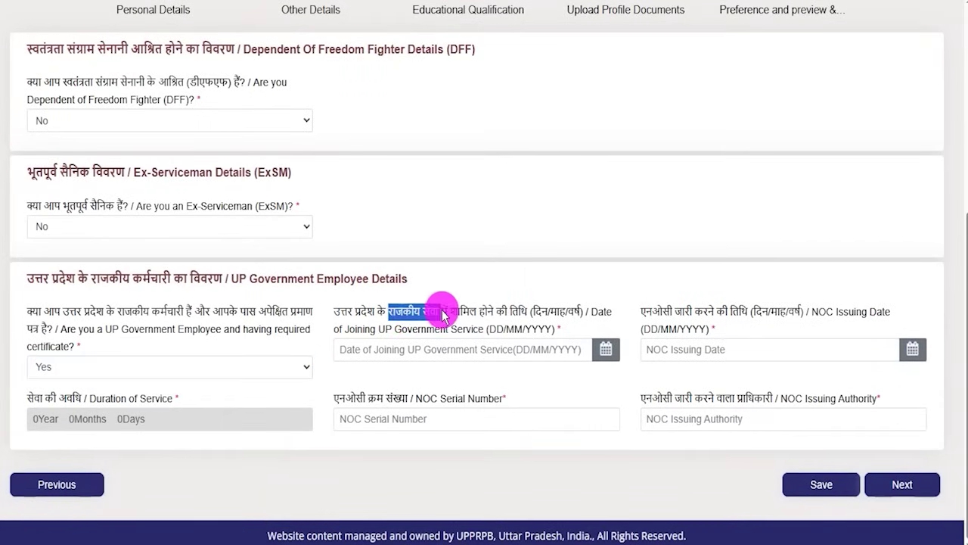
pyautogui.click(604, 353)
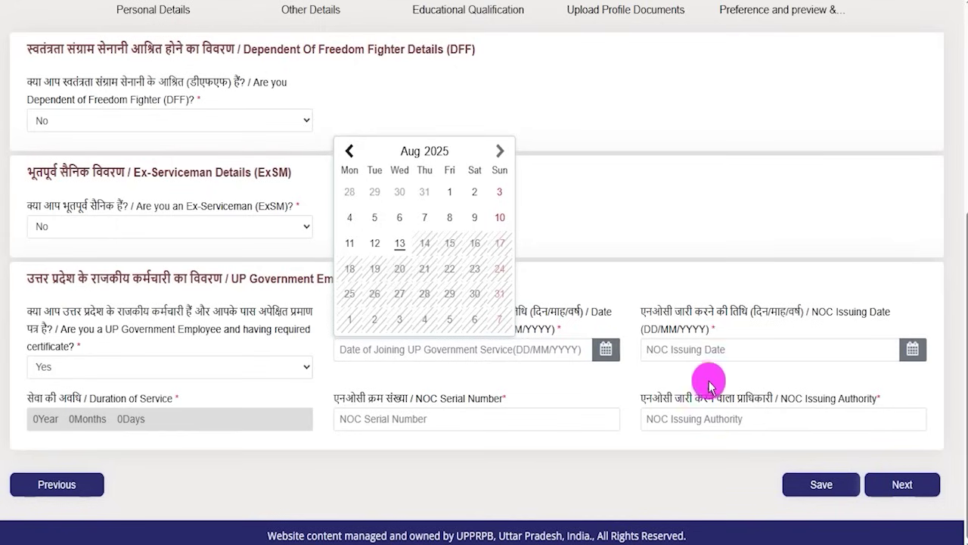
pyautogui.click(801, 372)
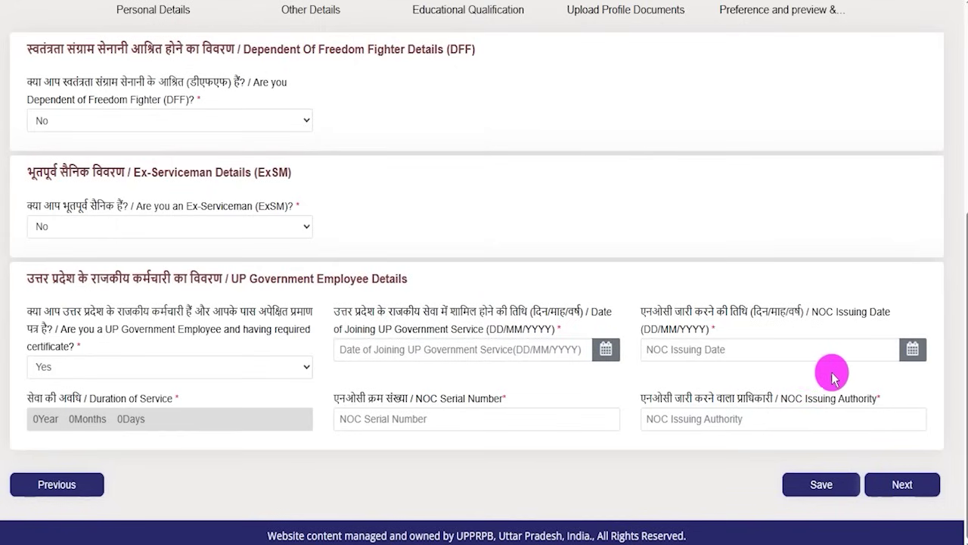
pyautogui.click(912, 353)
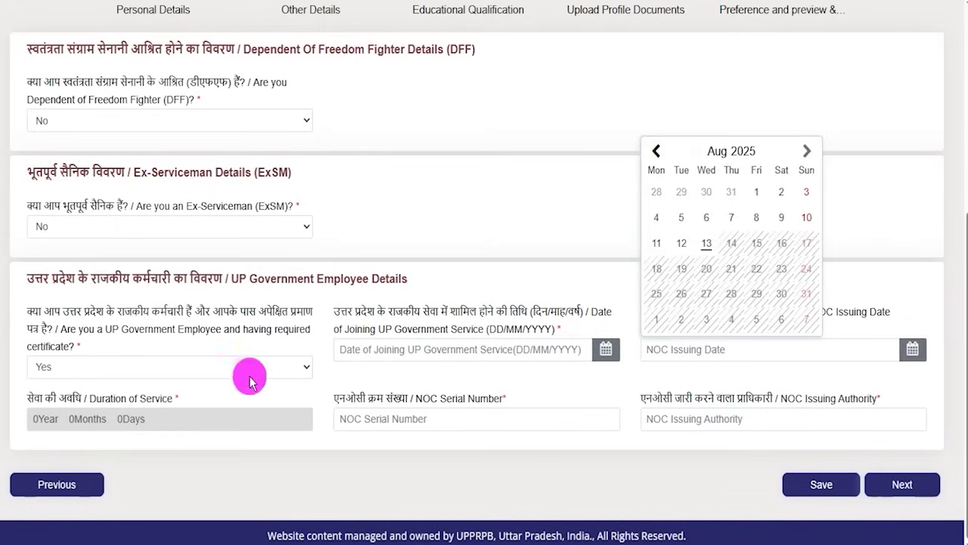
pyautogui.click(282, 388)
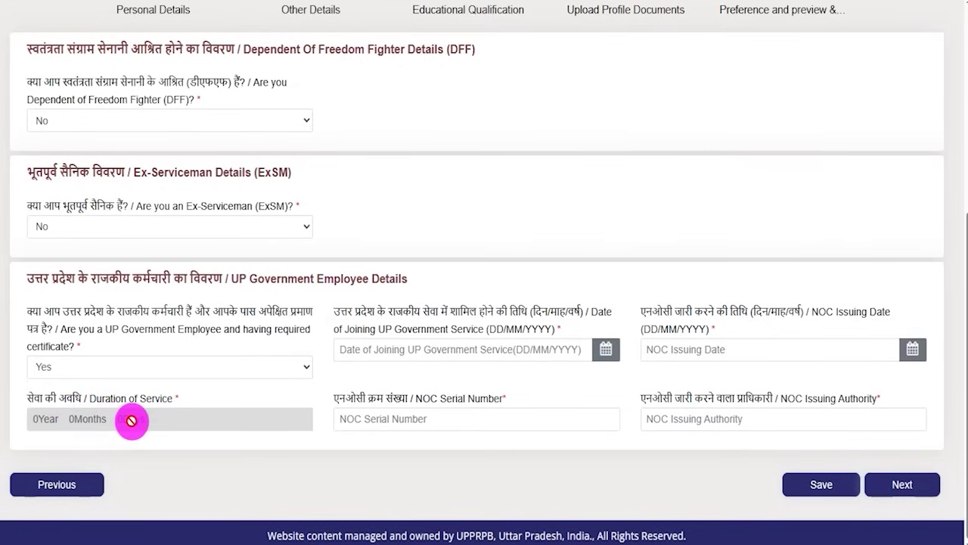
pyautogui.click(459, 426)
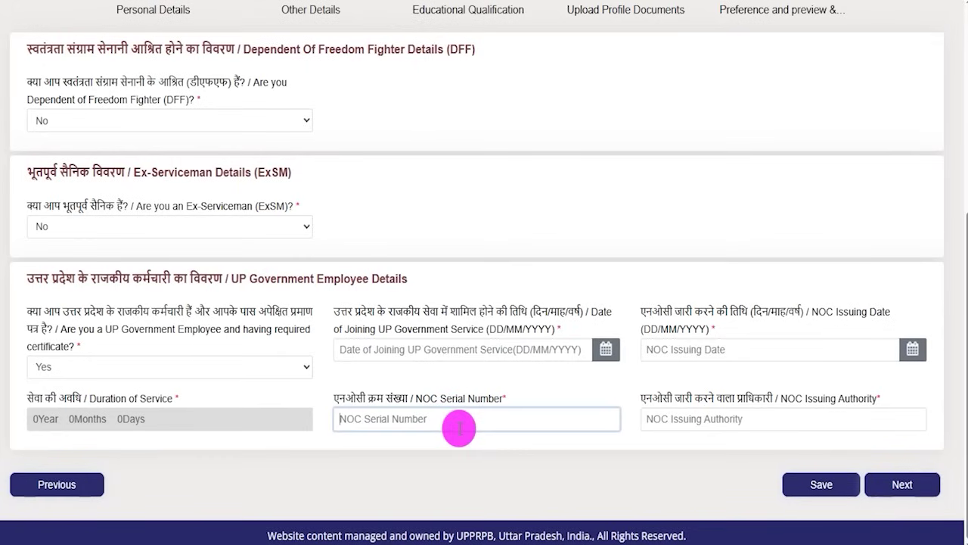
pyautogui.click(753, 421)
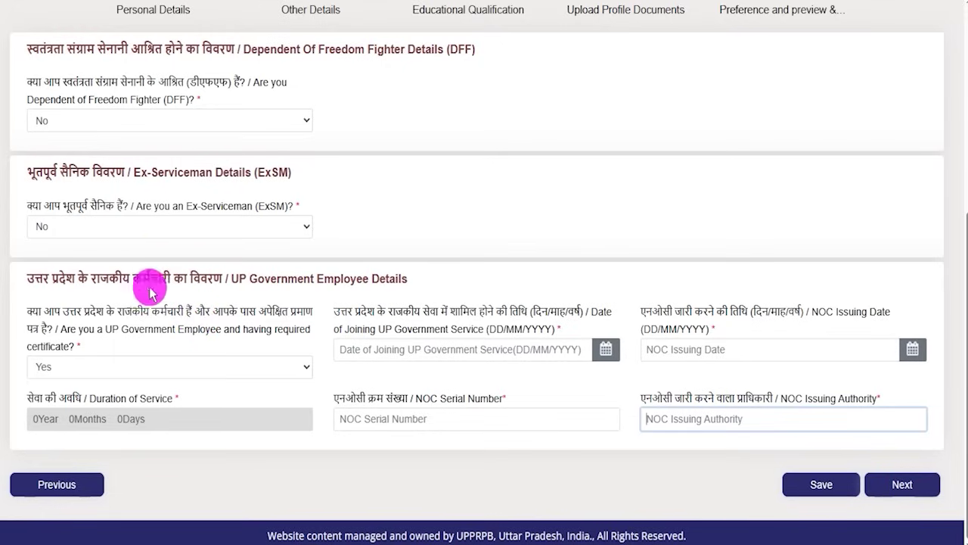
# Step: Set UP Government Employee back to No and point out the Save and Next buttons
pyautogui.click(122, 368)
pyautogui.click(71, 423)
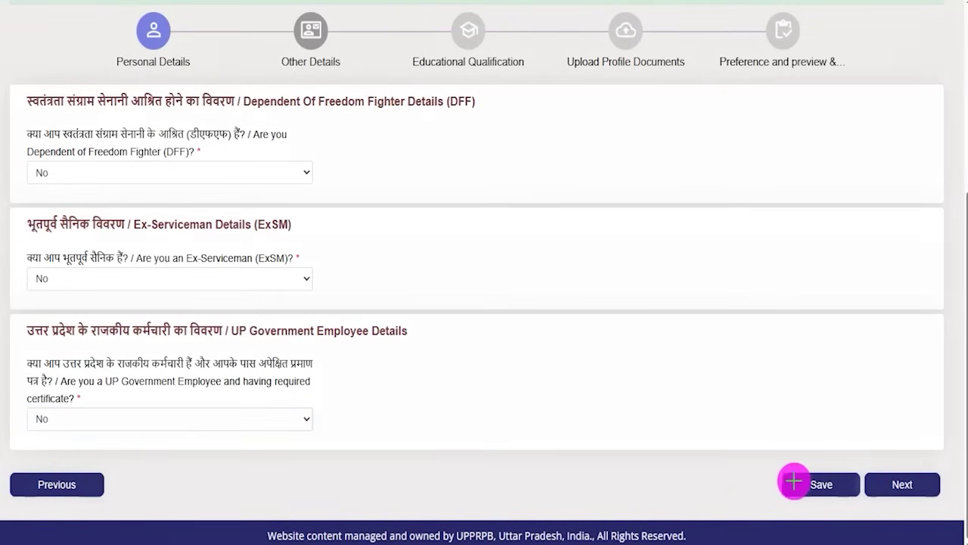
pyautogui.moveTo(576, 492); pyautogui.dragTo(765, 487)
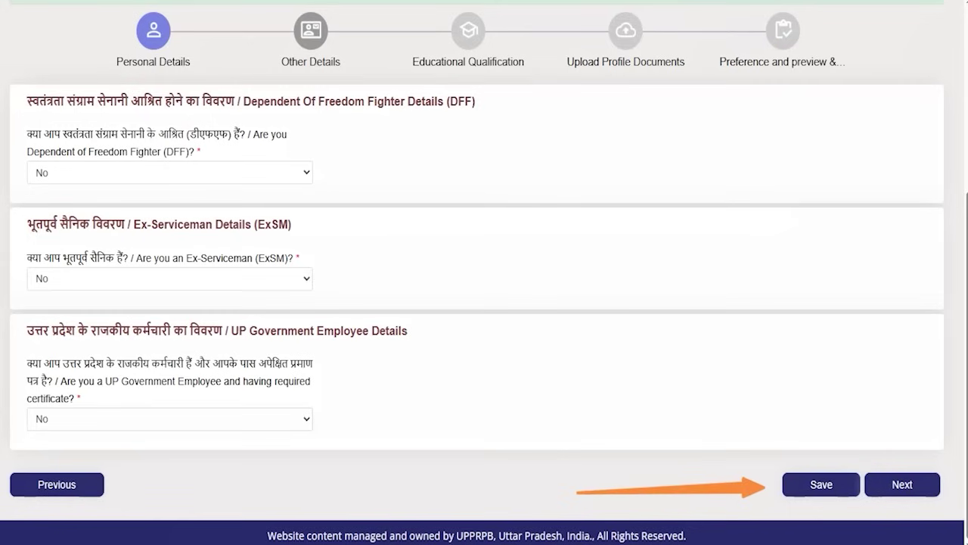
pyautogui.moveTo(900, 309); pyautogui.dragTo(902, 457)
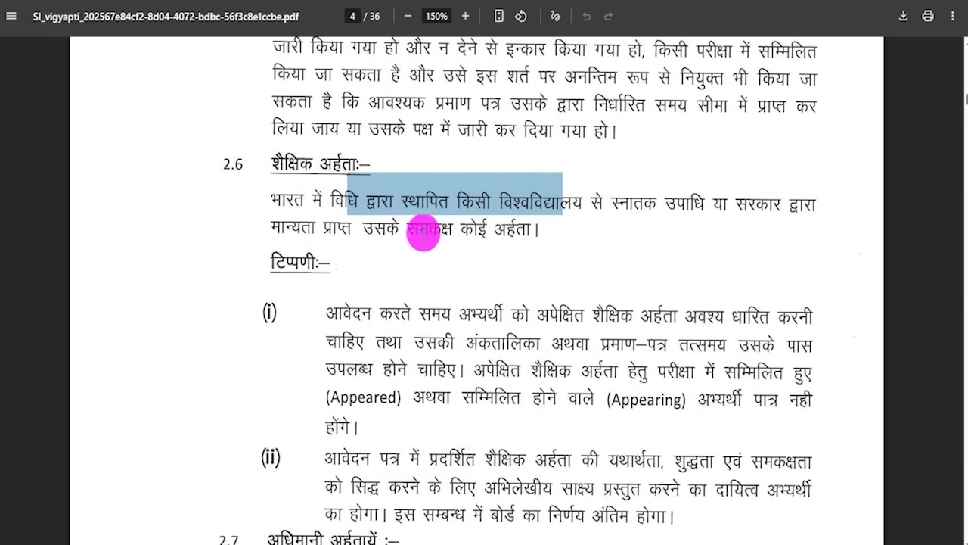
pyautogui.moveTo(382, 227); pyautogui.dragTo(420, 224)
pyautogui.moveTo(284, 200); pyautogui.dragTo(473, 195)
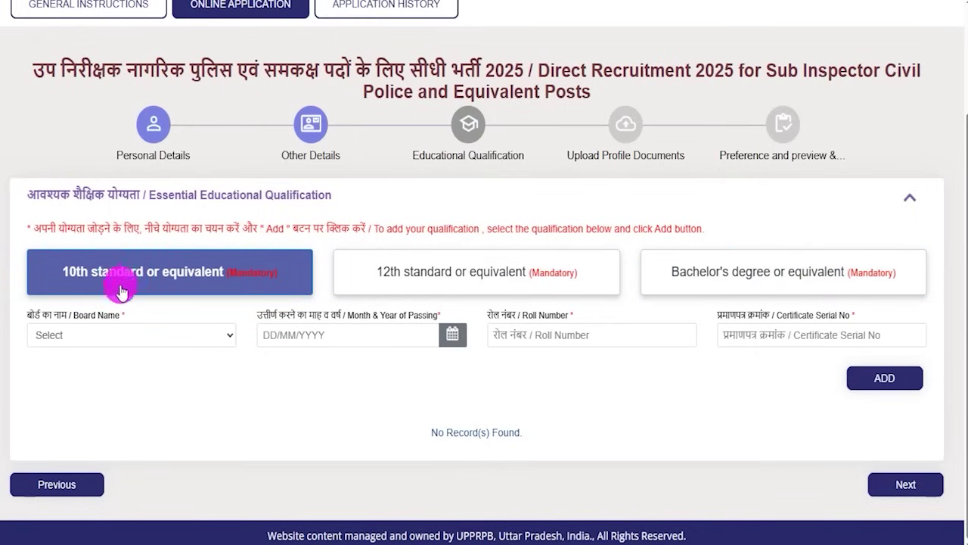
# Step: Choose CBSE as the 10th standard board and set the passing date to 01/05/2017
pyautogui.click(111, 334)
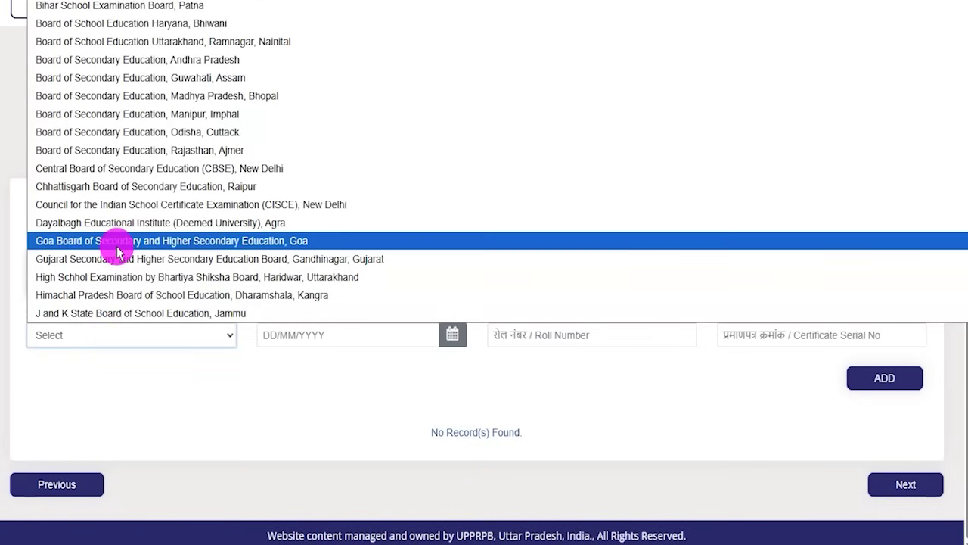
pyautogui.press('c')
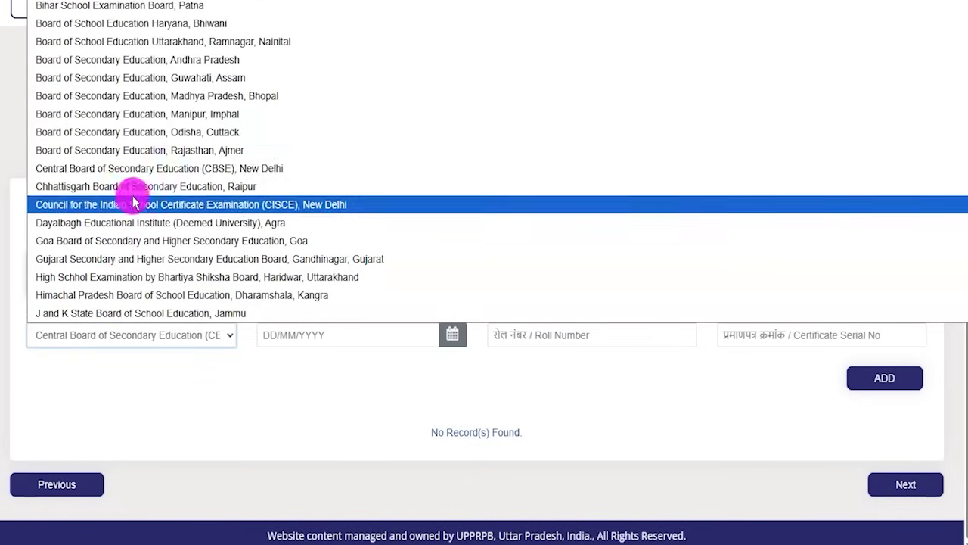
pyautogui.click(147, 167)
pyautogui.click(325, 335)
pyautogui.write('01/05/2017')
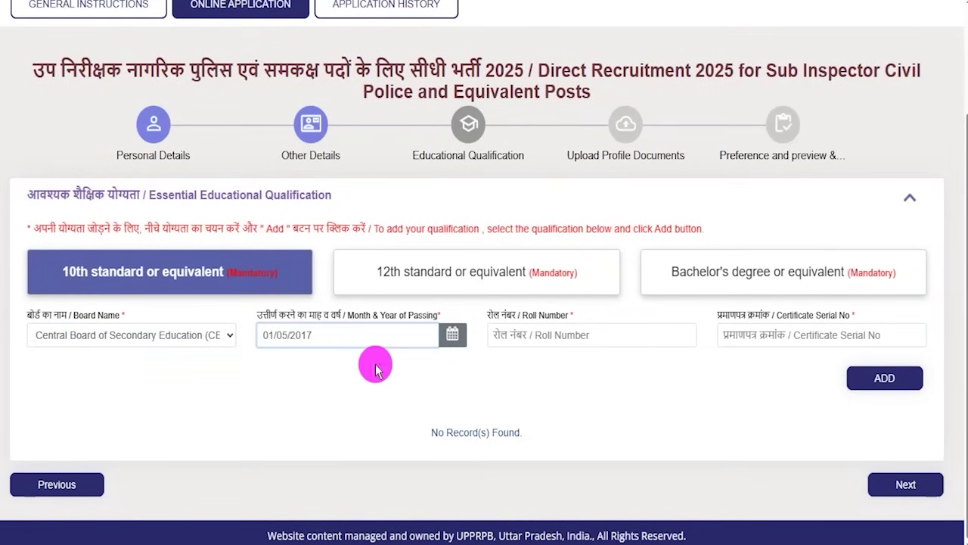
pyautogui.click(451, 337)
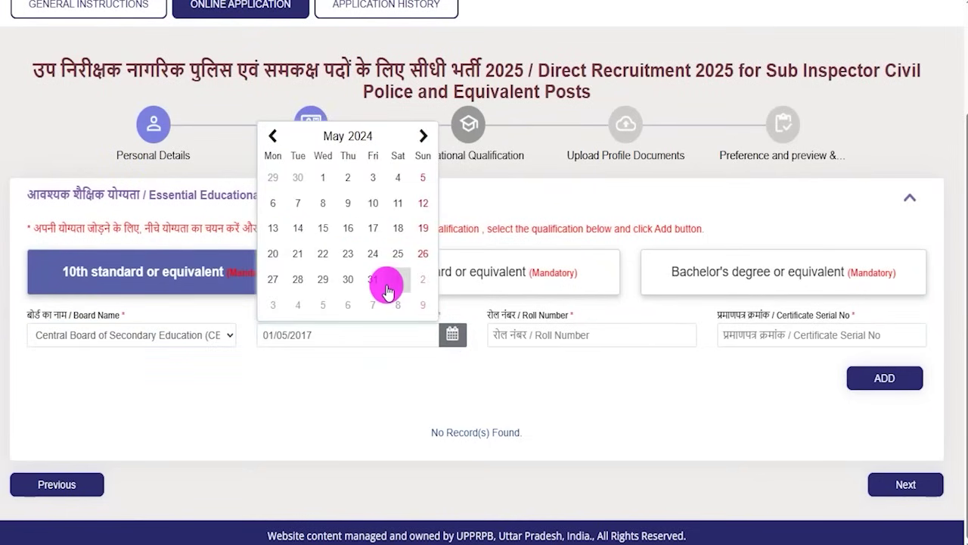
pyautogui.click(558, 367)
# Step: Mark the roll number and certificate serial entries, then add the 10th standard record
pyautogui.click(557, 337)
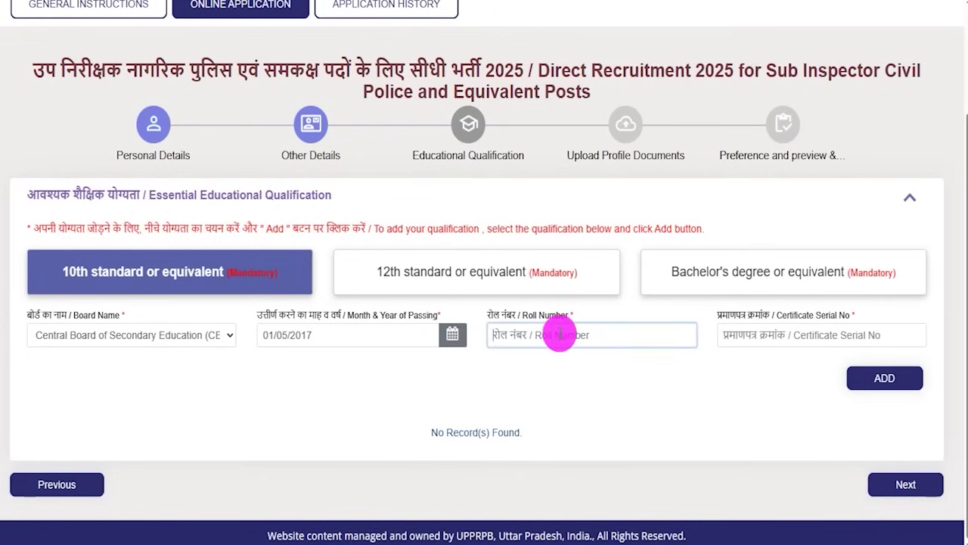
pyautogui.moveTo(582, 336); pyautogui.dragTo(615, 318)
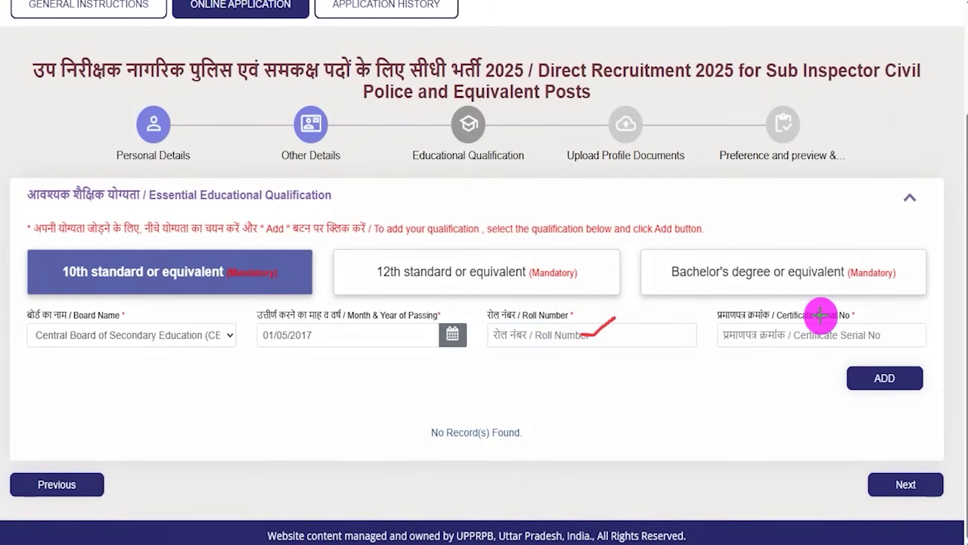
pyautogui.moveTo(866, 334); pyautogui.dragTo(898, 306)
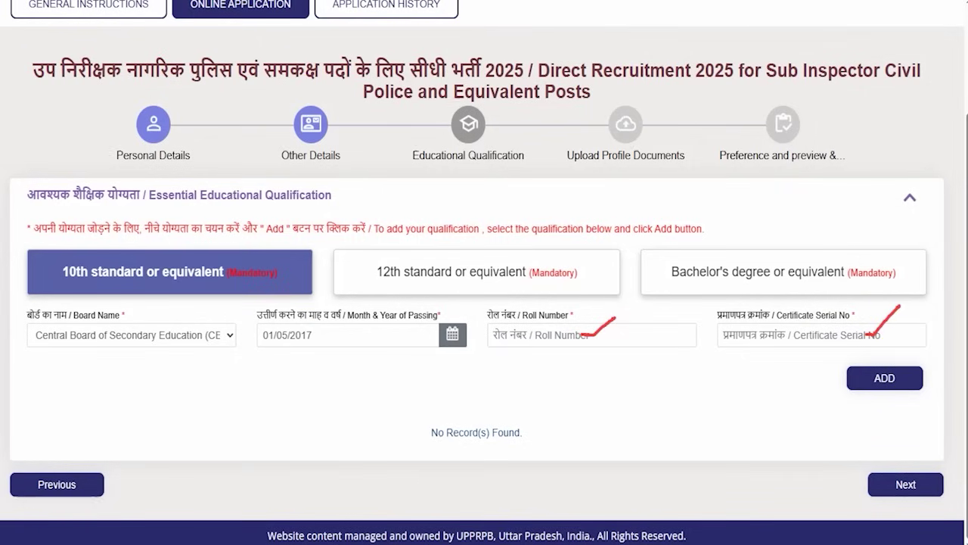
pyautogui.moveTo(685, 378); pyautogui.dragTo(837, 377)
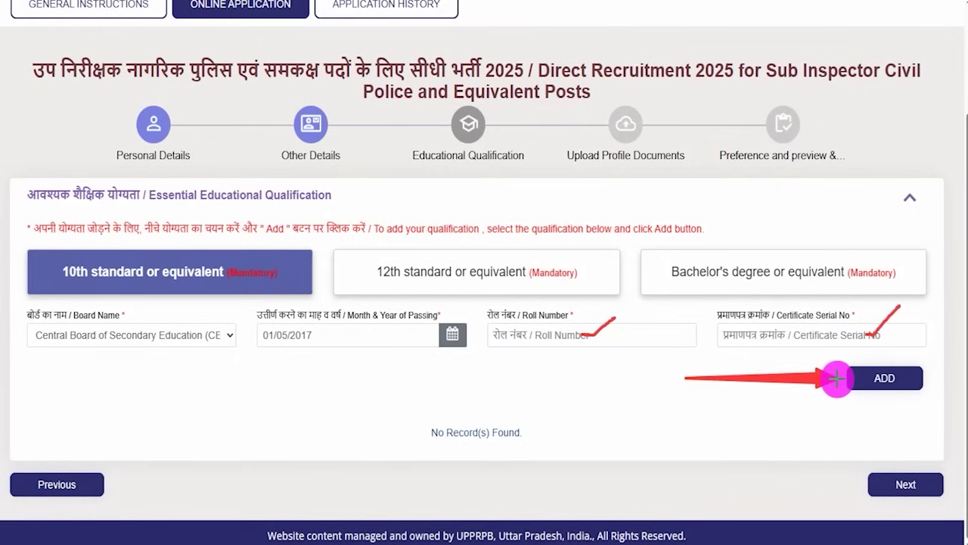
pyautogui.click(836, 378)
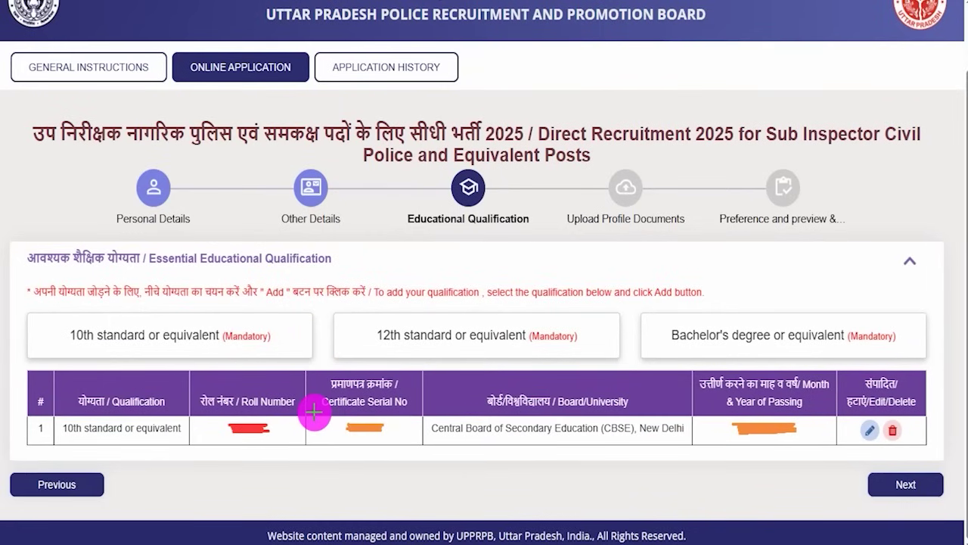
# Step: Mark the added 10th standard row's roll number, serial, board and passing date
pyautogui.moveTo(292, 425); pyautogui.dragTo(325, 399)
pyautogui.moveTo(472, 429); pyautogui.dragTo(519, 397)
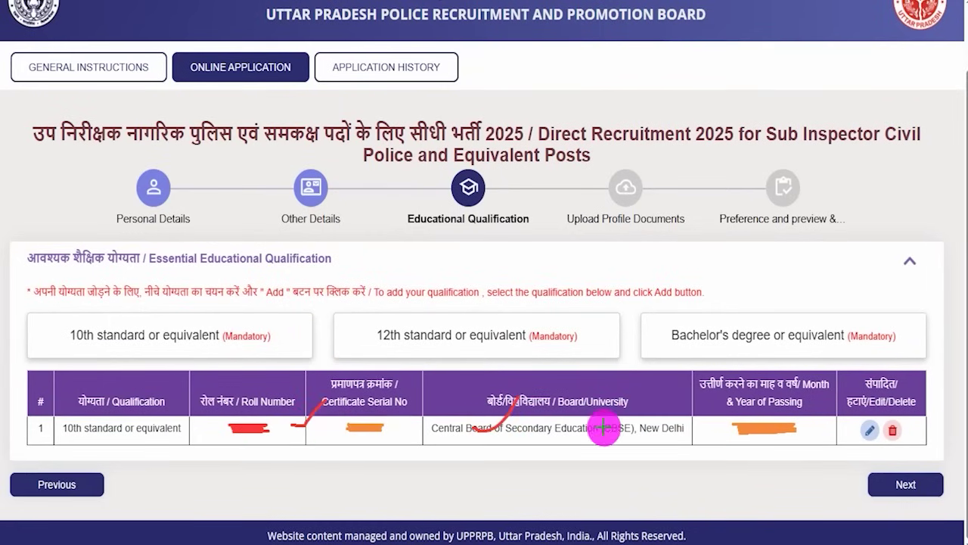
pyautogui.moveTo(687, 432); pyautogui.dragTo(715, 411)
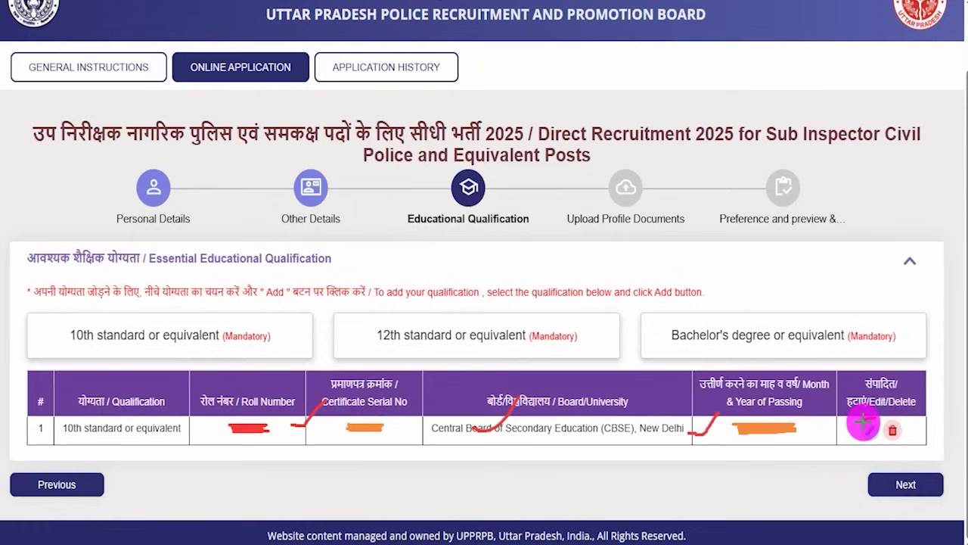
pyautogui.moveTo(863, 433)
pyautogui.mouseDown()
pyautogui.moveTo(871, 441)
pyautogui.moveTo(885, 417)
pyautogui.moveTo(902, 435)
pyautogui.moveTo(900, 418)
pyautogui.mouseUp()
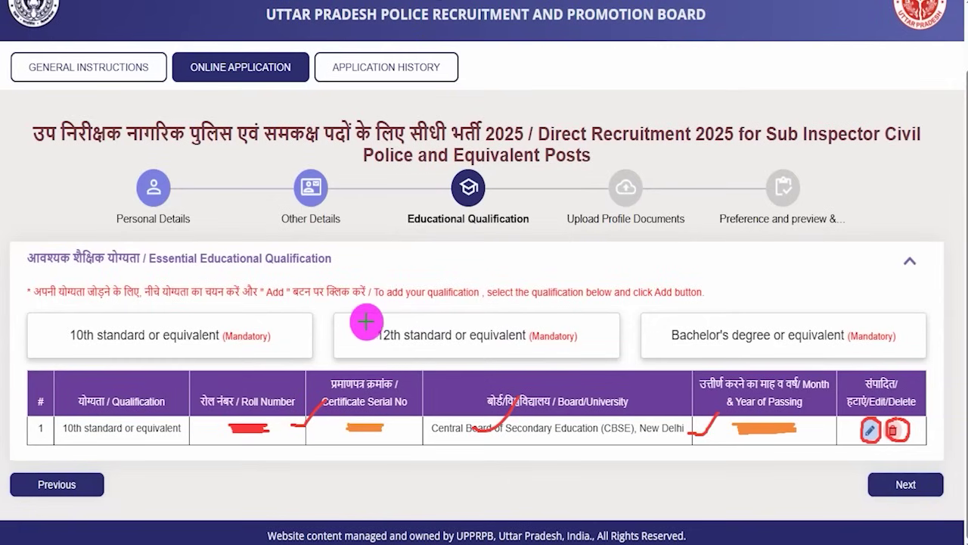
# Step: Start a 12th standard record with CBSE, New Delhi as the board
pyautogui.moveTo(360, 329); pyautogui.dragTo(394, 302)
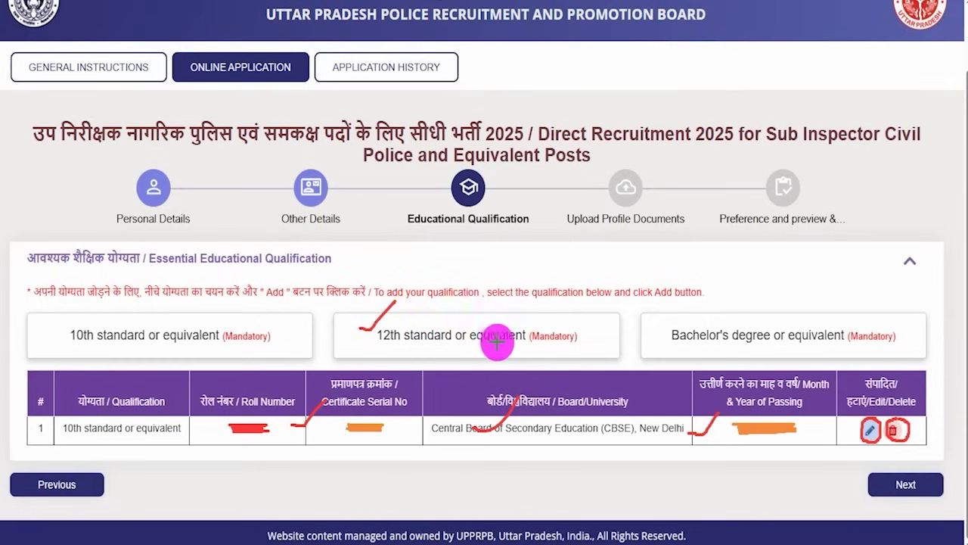
pyautogui.click(424, 335)
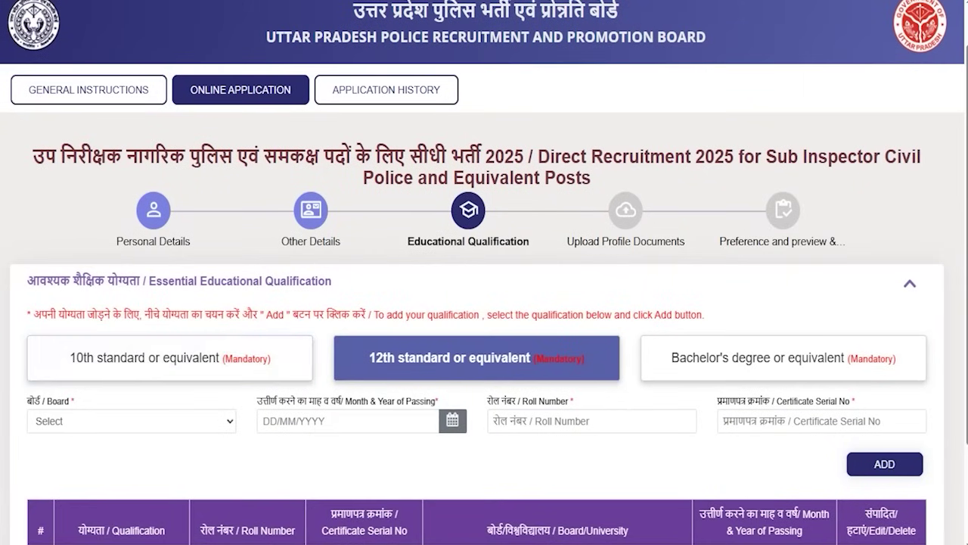
pyautogui.click(174, 428)
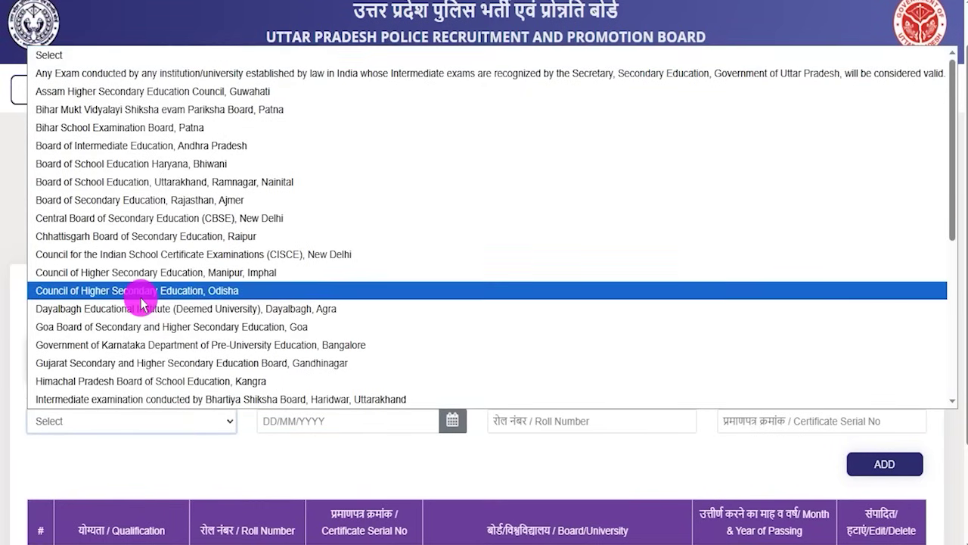
pyautogui.press('c')
pyautogui.click(195, 219)
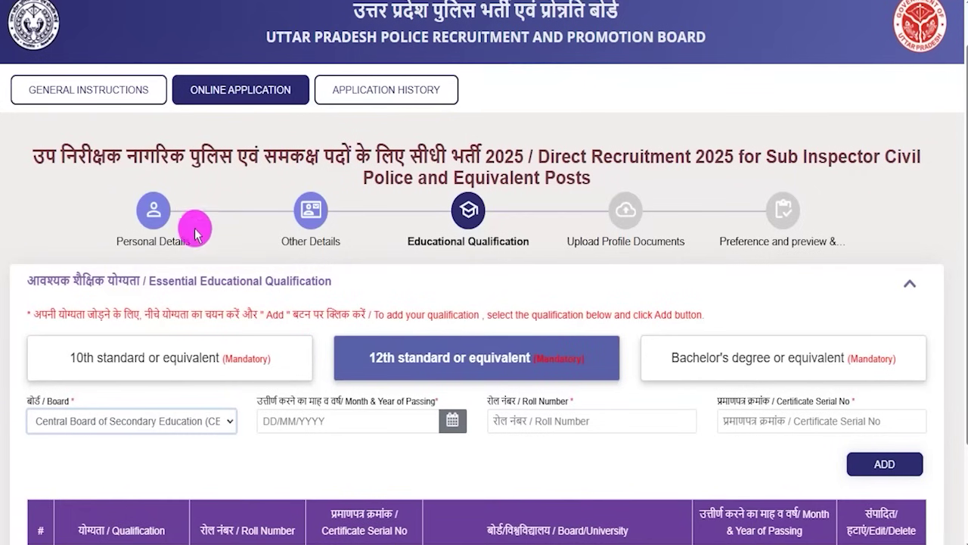
# Step: Set the 12th standard passing date, roll and serial numbers, then add the record
pyautogui.click(451, 427)
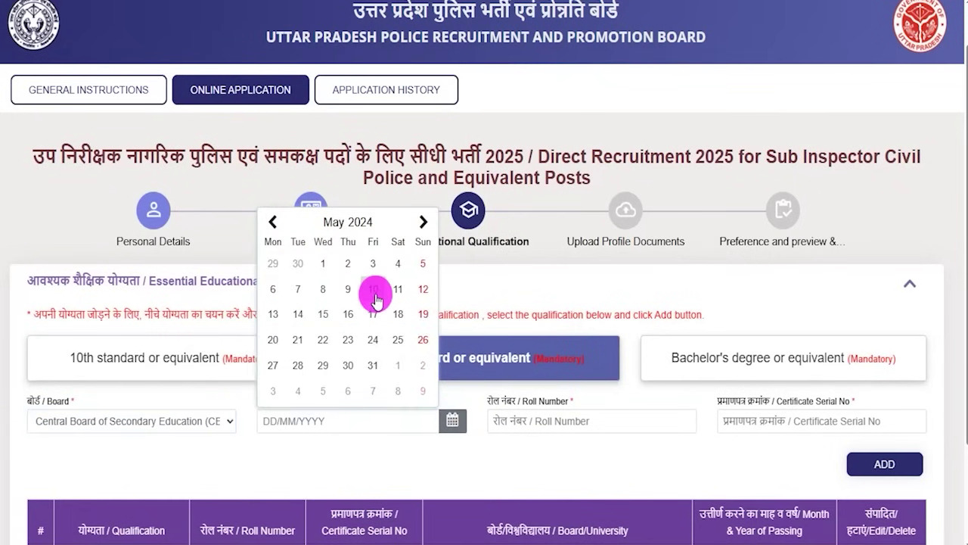
pyautogui.click(546, 427)
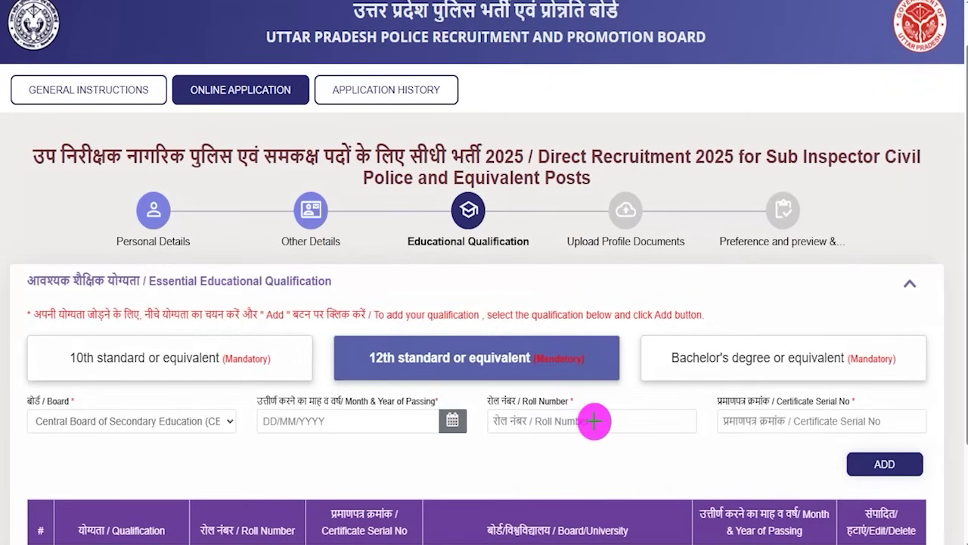
pyautogui.click(623, 395)
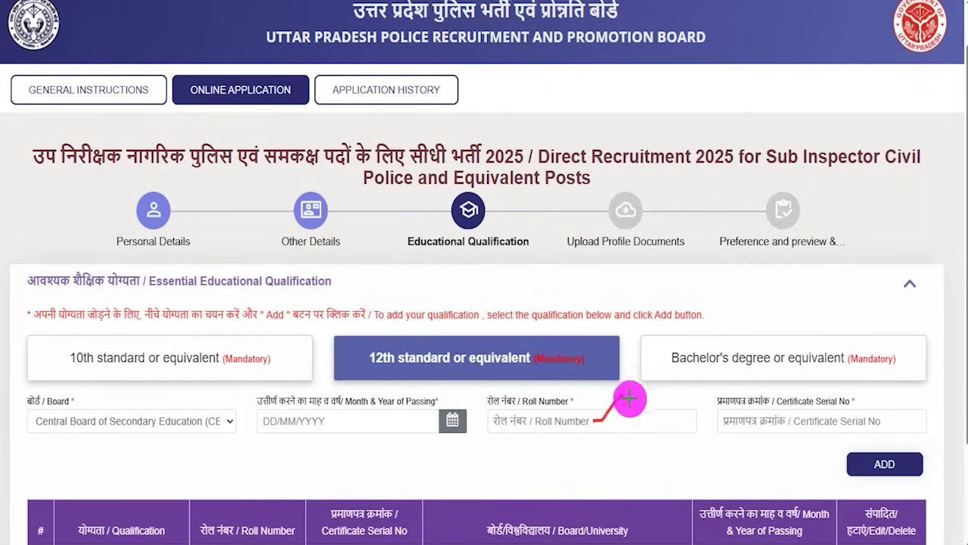
pyautogui.moveTo(880, 421); pyautogui.dragTo(900, 398)
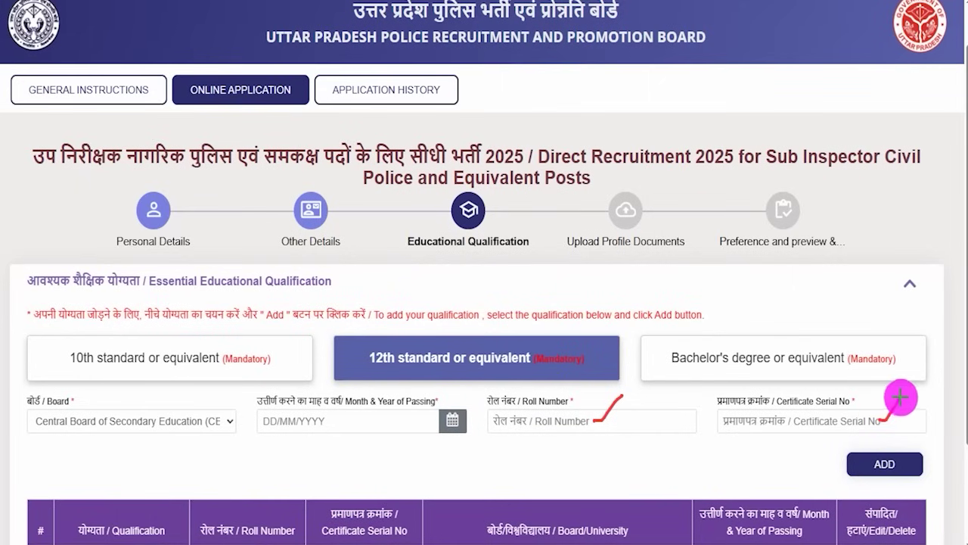
pyautogui.moveTo(693, 463); pyautogui.dragTo(841, 466)
pyautogui.click(845, 465)
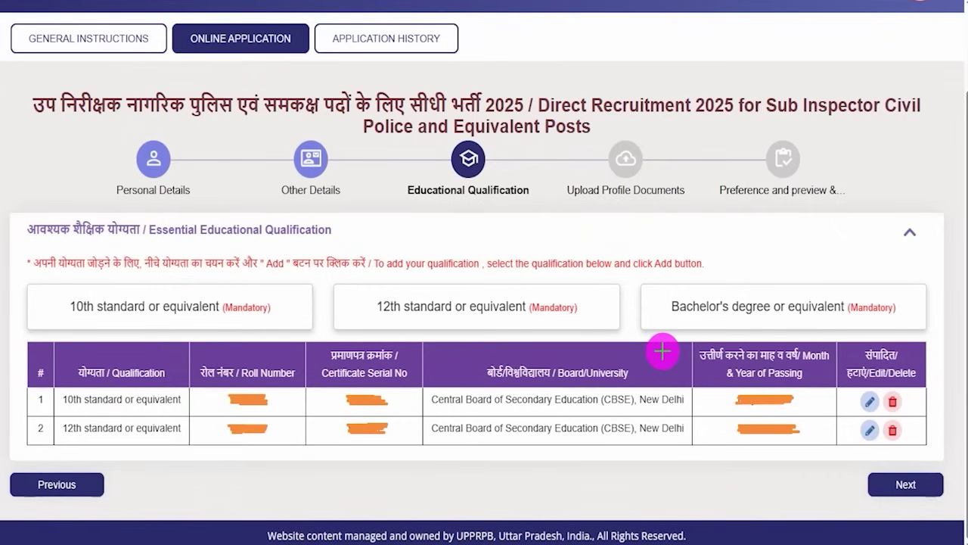
# Step: Mark the 10th and 12th rows' details, then open the empty Bachelor's degree or equivalent form
pyautogui.moveTo(314, 383); pyautogui.dragTo(294, 395)
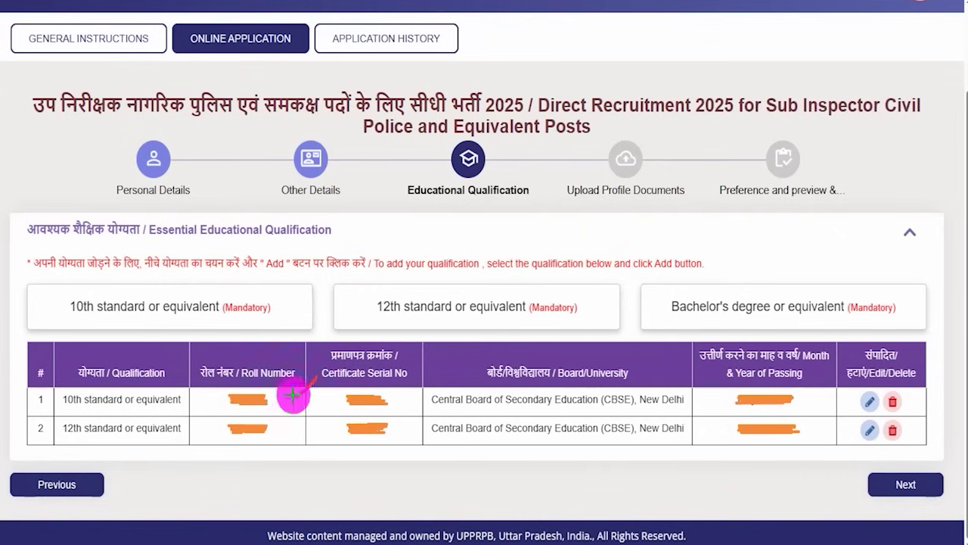
pyautogui.moveTo(281, 433); pyautogui.dragTo(313, 422)
pyautogui.moveTo(791, 446)
pyautogui.mouseDown()
pyautogui.moveTo(810, 432)
pyautogui.moveTo(817, 397)
pyautogui.moveTo(872, 387)
pyautogui.mouseUp()
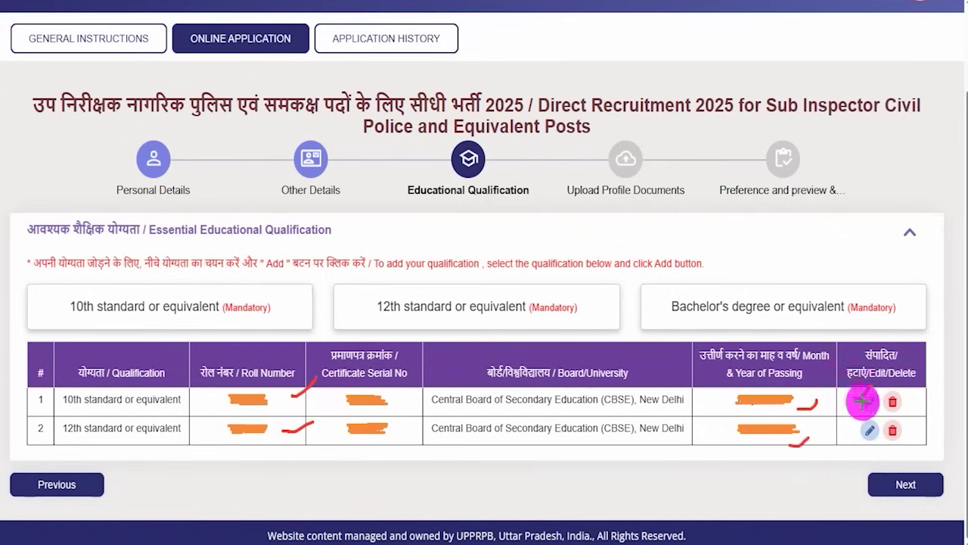
pyautogui.moveTo(853, 424); pyautogui.dragTo(918, 412)
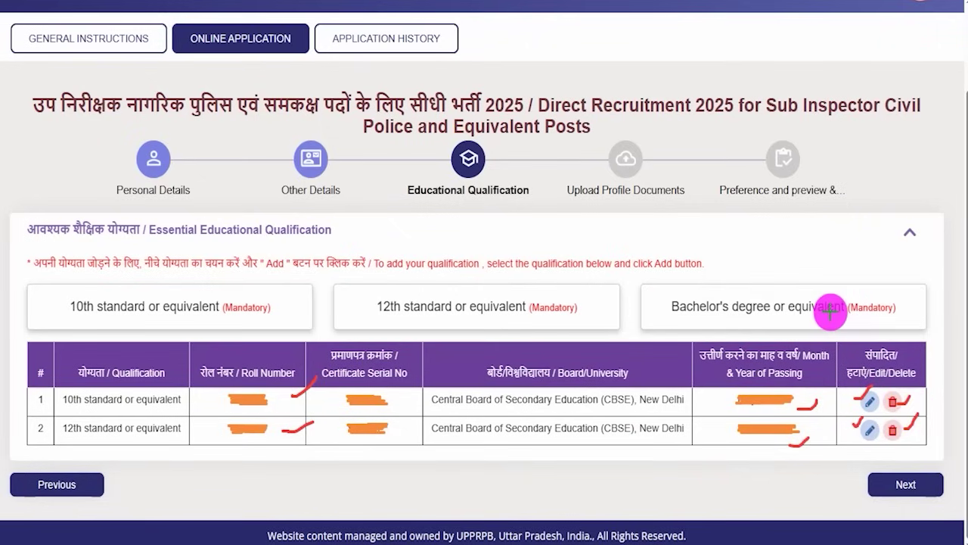
pyautogui.moveTo(656, 292); pyautogui.dragTo(686, 282)
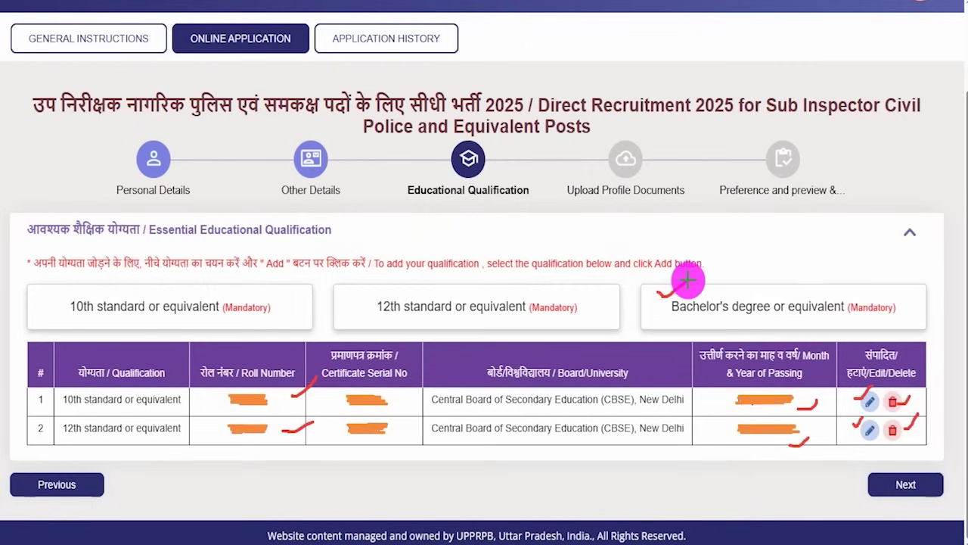
pyautogui.click(817, 295)
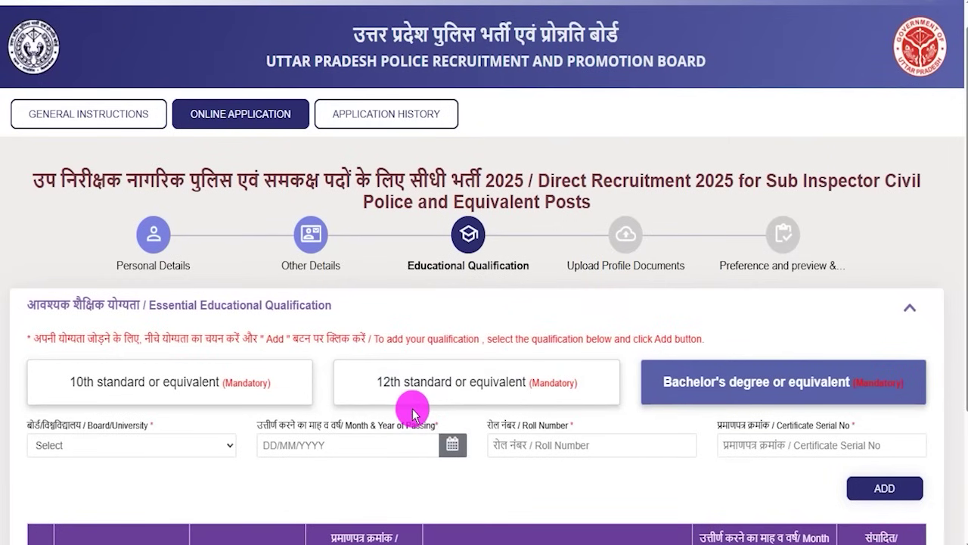
# Step: Select Choudhary Charan Singh Haryana Agricultural University and fill the Bachelor's passing date, roll and serial numbers
pyautogui.click(141, 447)
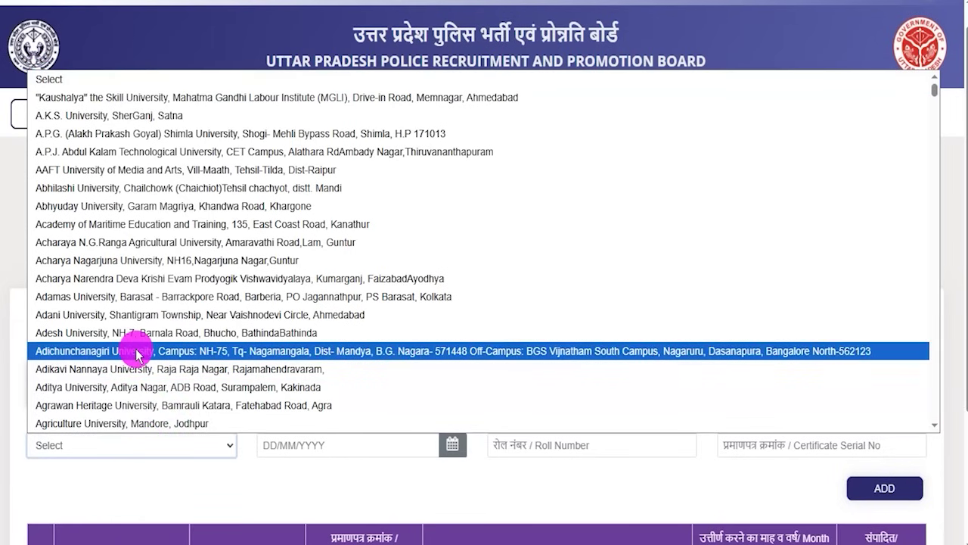
pyautogui.click(121, 169)
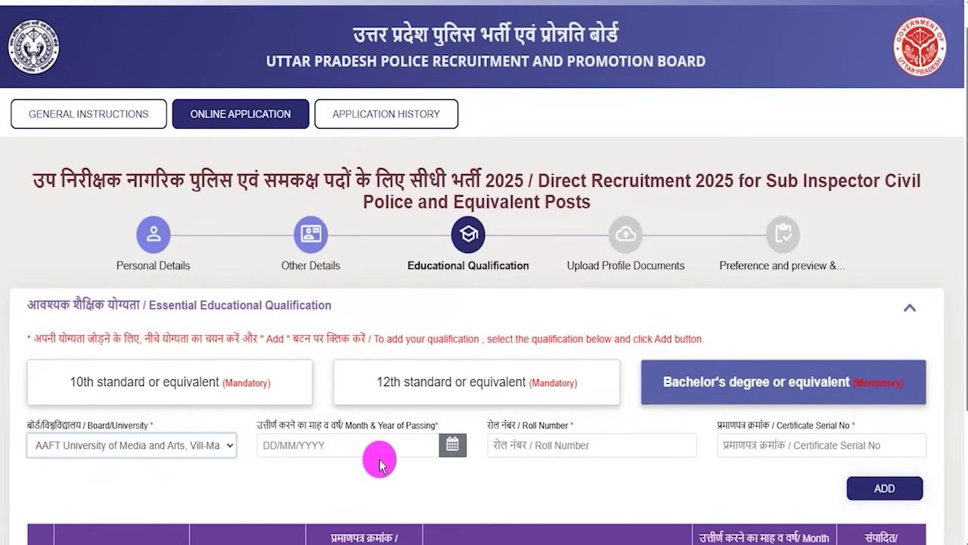
pyautogui.click(451, 448)
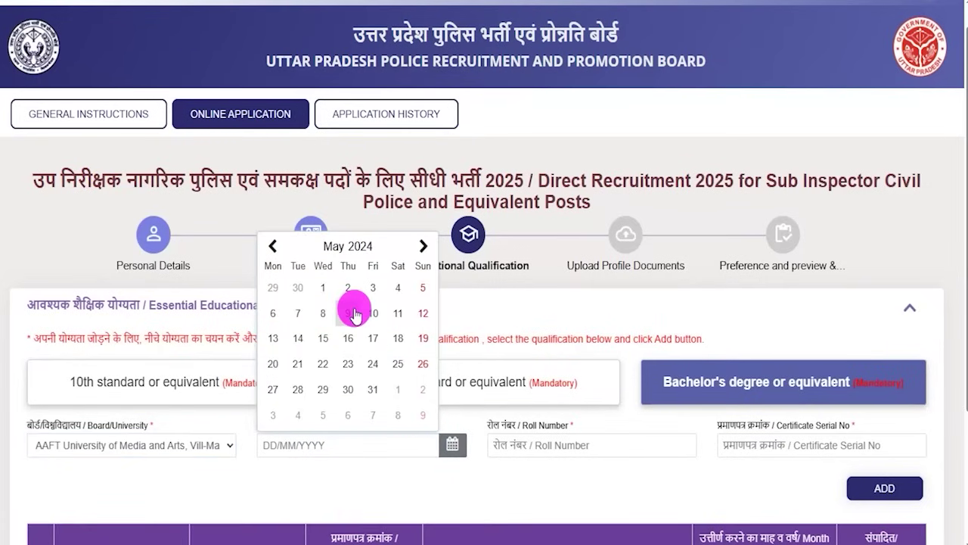
pyautogui.click(587, 444)
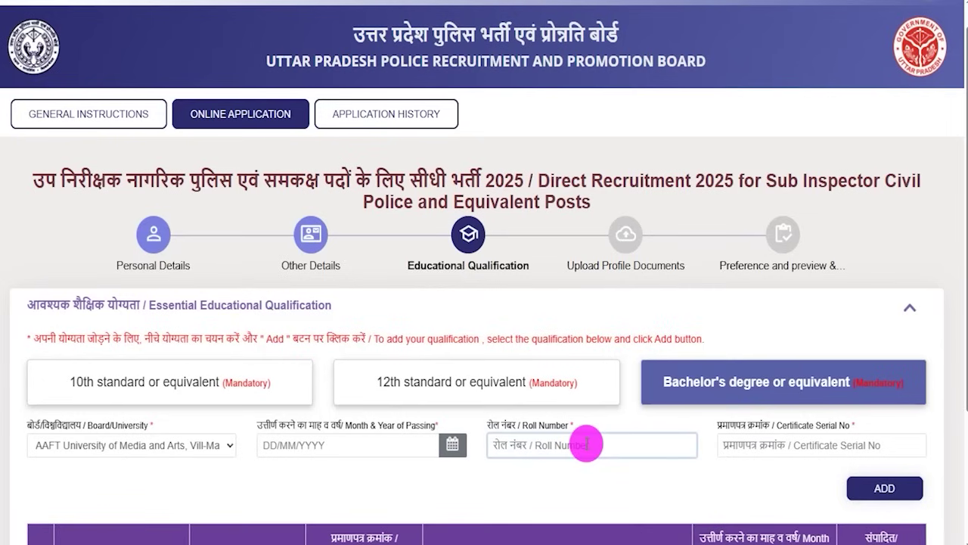
pyautogui.click(620, 353)
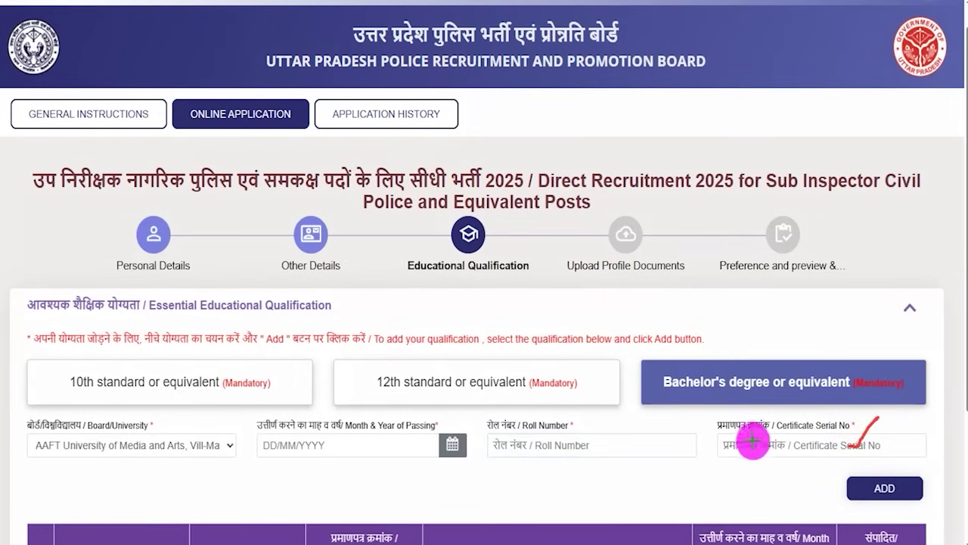
pyautogui.moveTo(640, 485); pyautogui.dragTo(830, 488)
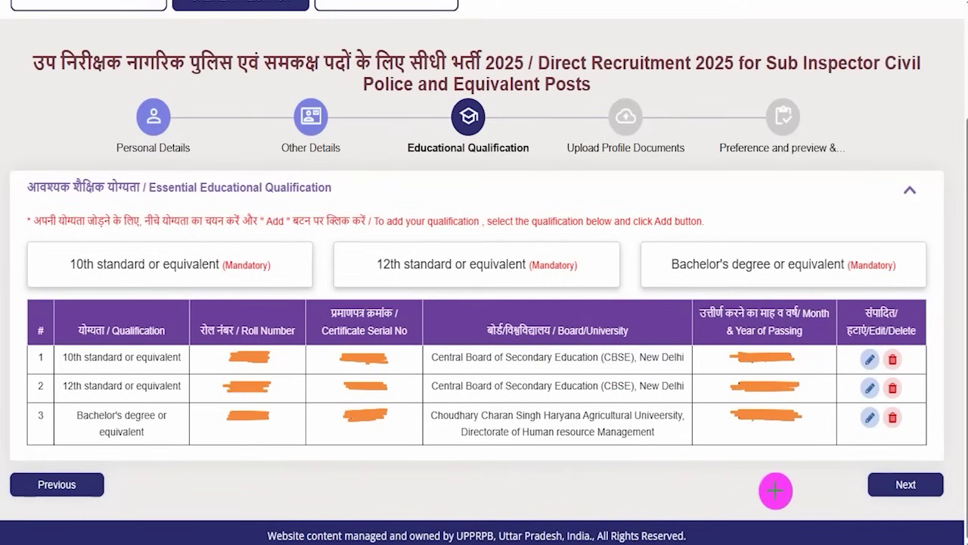
pyautogui.moveTo(663, 481); pyautogui.dragTo(855, 484)
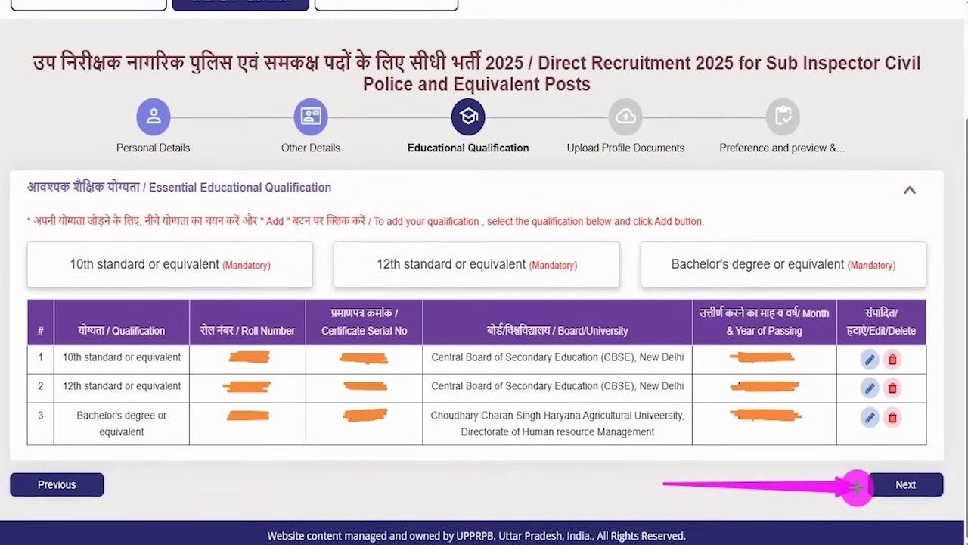
# Step: Move to Upload Profile Documents and mark each of the seven Pending certificates
pyautogui.click(892, 484)
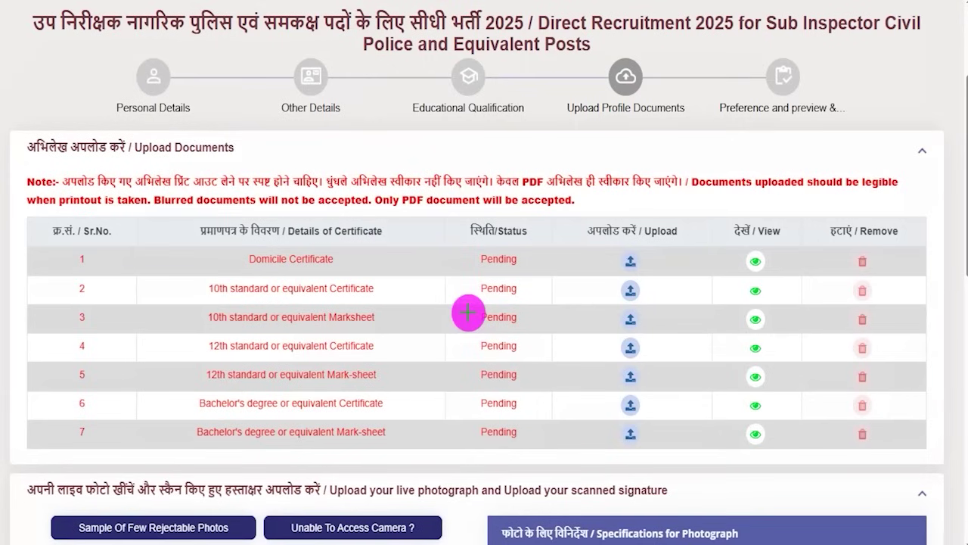
pyautogui.moveTo(425, 267); pyautogui.dragTo(451, 242)
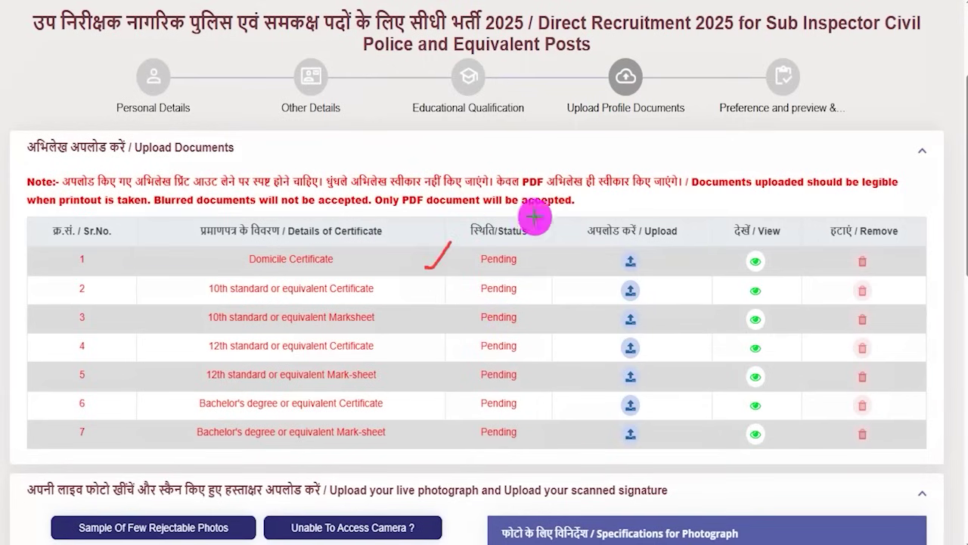
pyautogui.moveTo(613, 132)
pyautogui.mouseDown()
pyautogui.moveTo(633, 113)
pyautogui.moveTo(663, 117)
pyautogui.mouseUp()
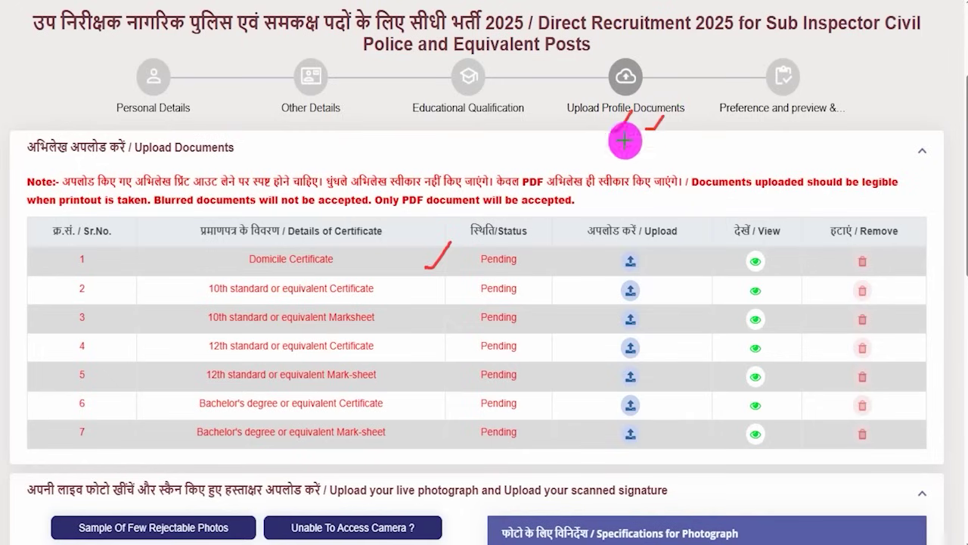
pyautogui.moveTo(406, 265); pyautogui.dragTo(426, 264)
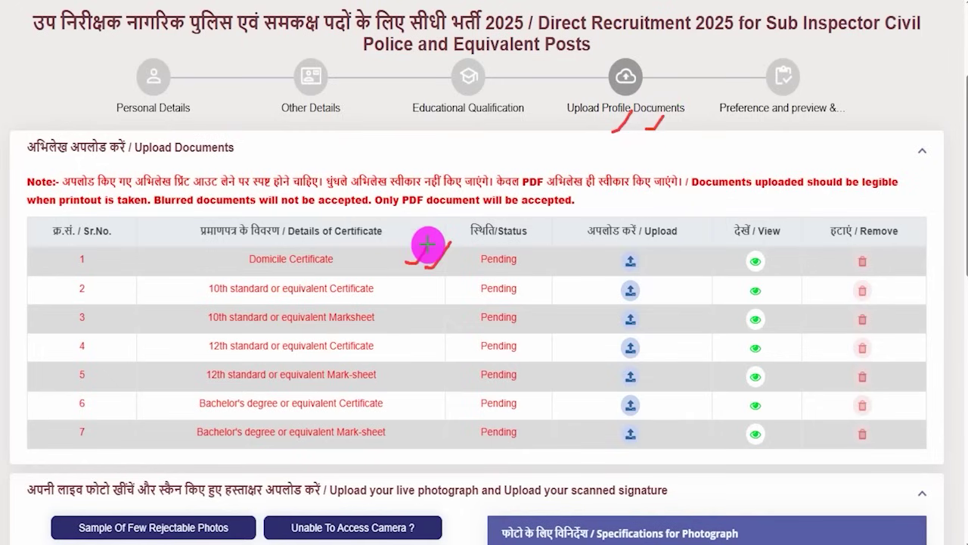
pyautogui.moveTo(409, 291); pyautogui.dragTo(431, 277)
pyautogui.moveTo(417, 309); pyautogui.dragTo(436, 293)
pyautogui.moveTo(404, 347); pyautogui.dragTo(424, 333)
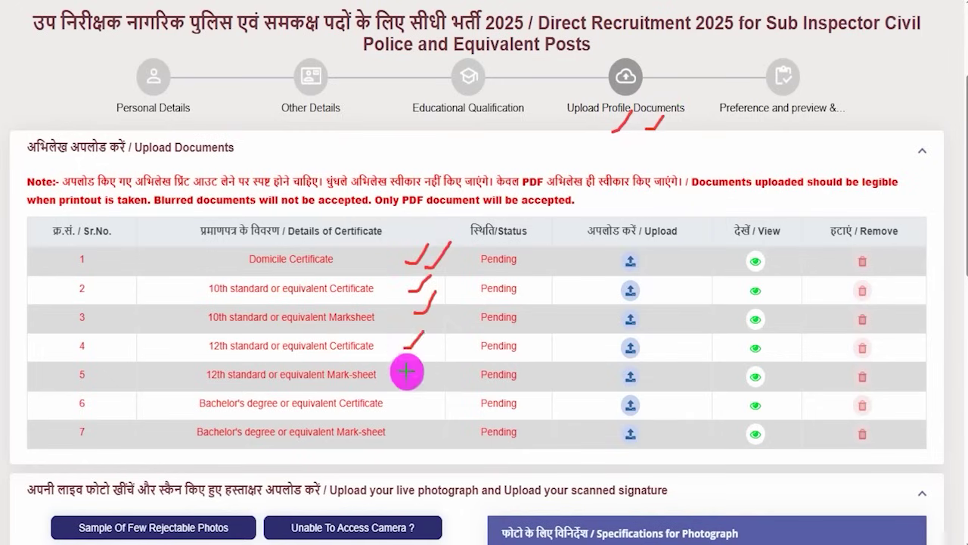
pyautogui.moveTo(410, 370); pyautogui.dragTo(425, 351)
pyautogui.moveTo(416, 399); pyautogui.dragTo(433, 392)
pyautogui.moveTo(416, 433); pyautogui.dragTo(438, 417)
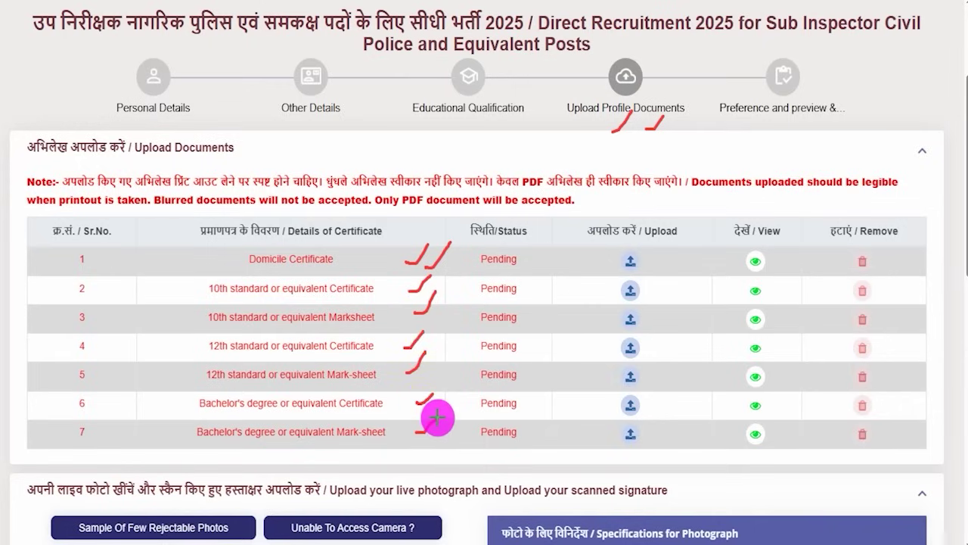
pyautogui.moveTo(437, 417); pyautogui.dragTo(434, 420)
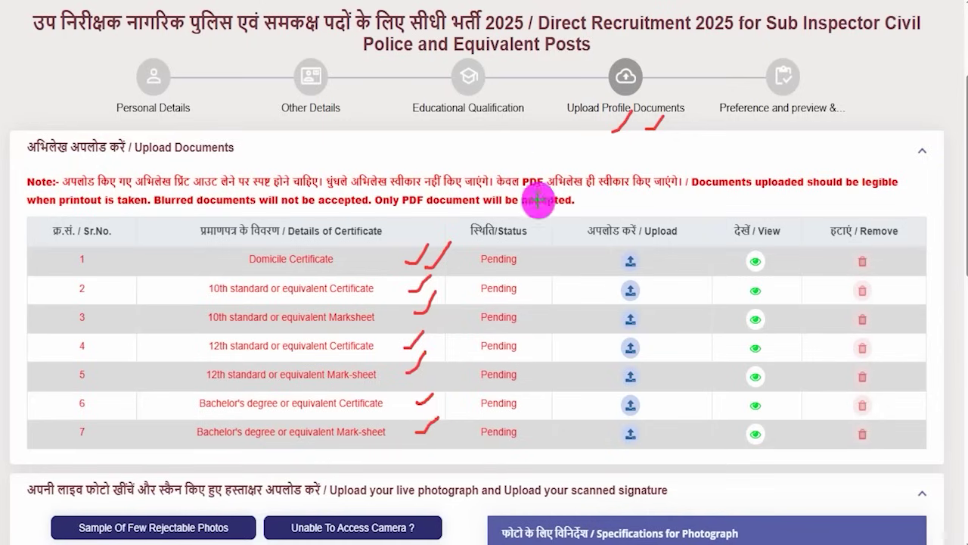
# Step: Mark the Domicile, 10th and 12th upload icons, clear the marks, and start the Domicile upload
pyautogui.moveTo(606, 244); pyautogui.dragTo(648, 271)
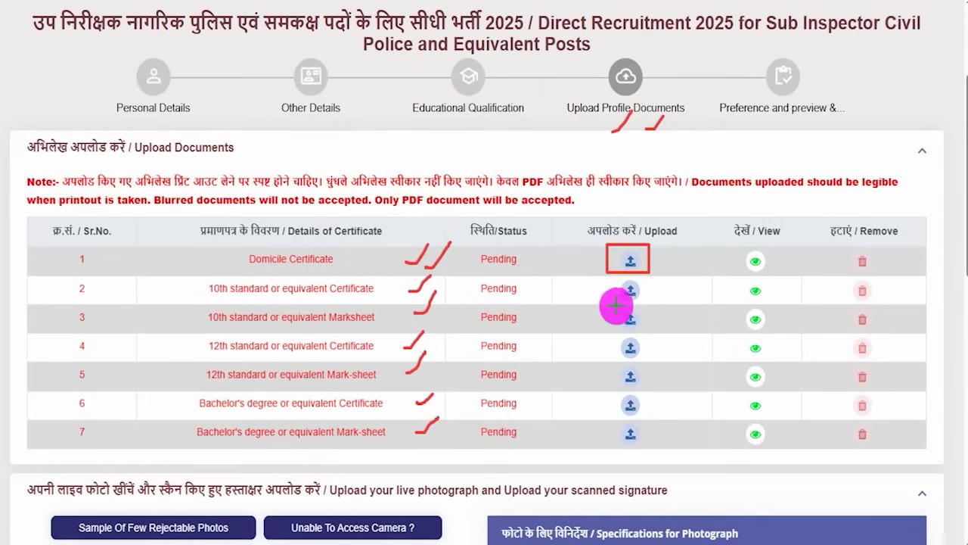
pyautogui.moveTo(604, 305); pyautogui.dragTo(655, 331)
pyautogui.moveTo(618, 363); pyautogui.dragTo(644, 386)
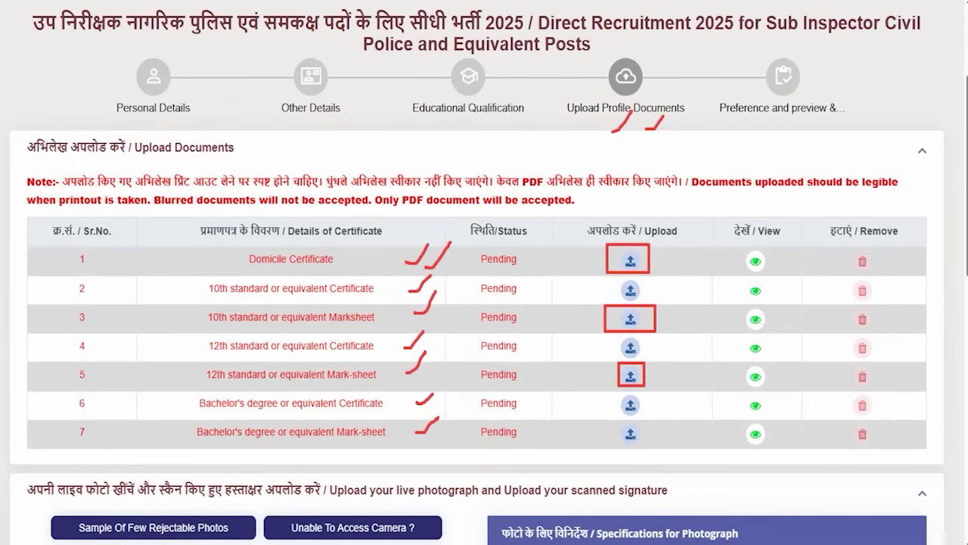
pyautogui.press('Escape')
pyautogui.click(629, 261)
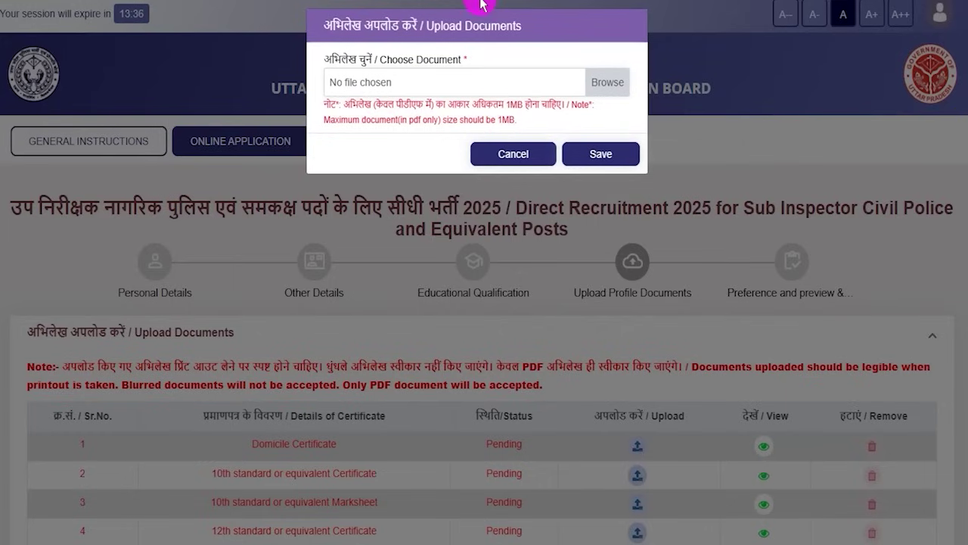
# Step: Point out the file chooser and save button, then cancel the Domicile Certificate upload
pyautogui.moveTo(586, 65)
pyautogui.mouseDown()
pyautogui.moveTo(609, 76)
pyautogui.moveTo(626, 45)
pyautogui.mouseUp()
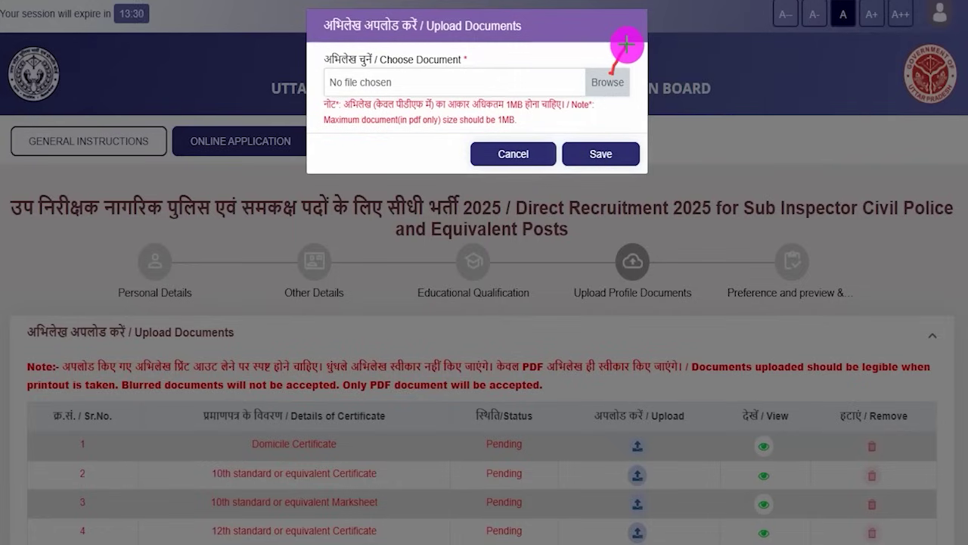
pyautogui.moveTo(622, 150); pyautogui.dragTo(636, 129)
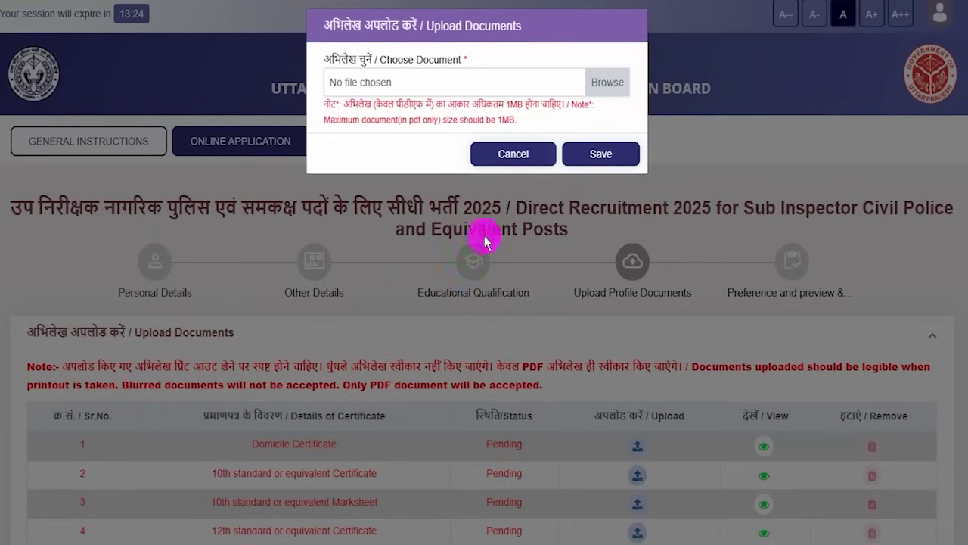
pyautogui.click(508, 155)
pyautogui.scroll(-3, 722, 446)
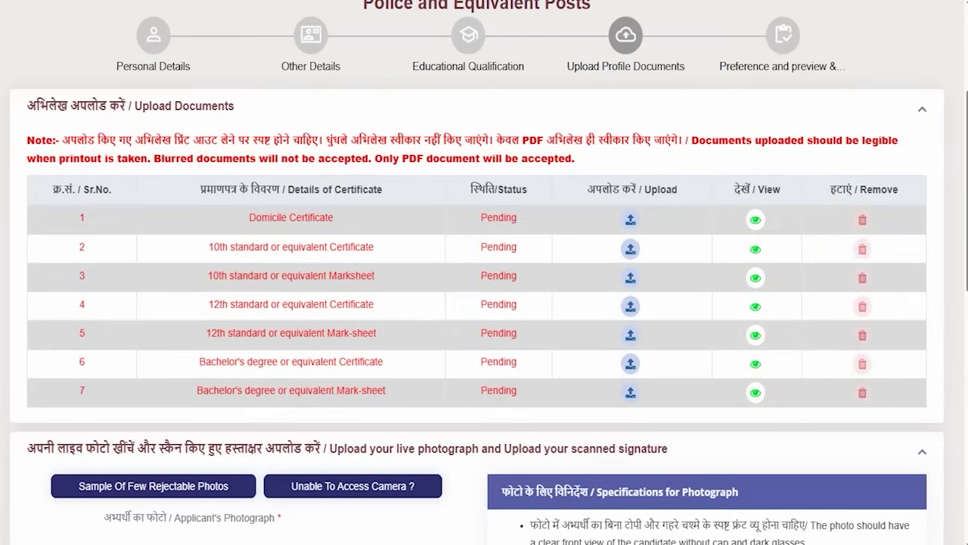
# Step: Highlight the photo rules on dark glasses, clear facial features, uncovered face and chin
pyautogui.scroll(-6, 464, 389)
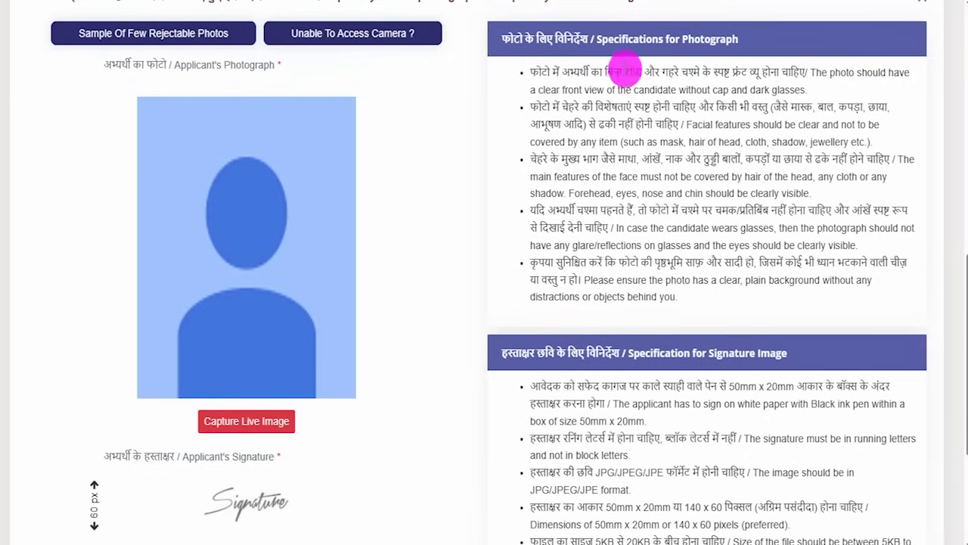
pyautogui.moveTo(669, 72); pyautogui.dragTo(787, 69)
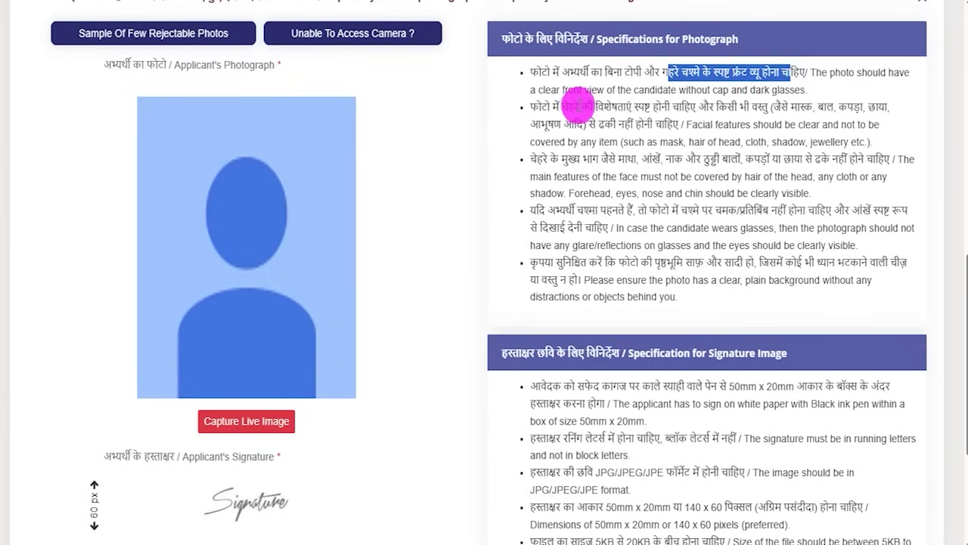
pyautogui.moveTo(577, 107); pyautogui.dragTo(745, 107)
pyautogui.click(786, 104)
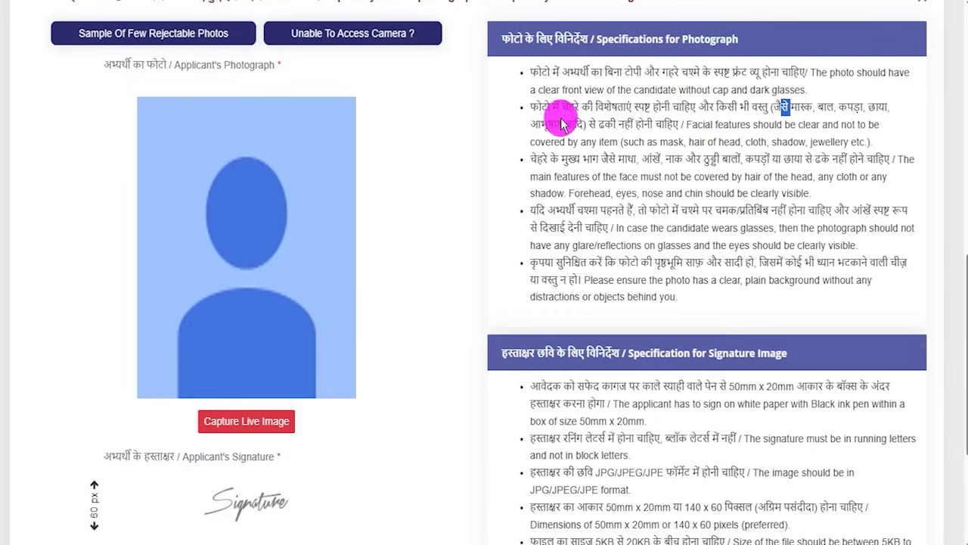
pyautogui.moveTo(619, 124); pyautogui.dragTo(649, 123)
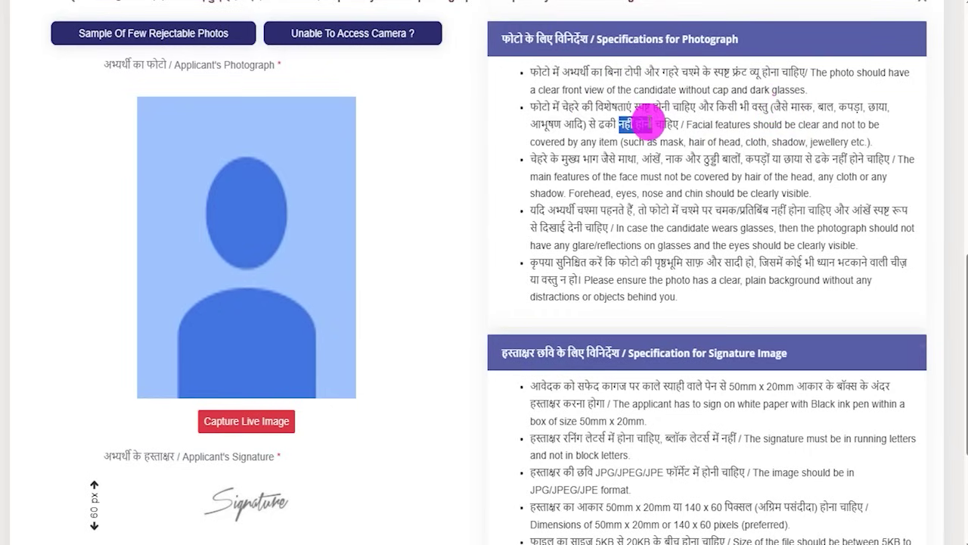
pyautogui.moveTo(582, 159); pyautogui.dragTo(610, 158)
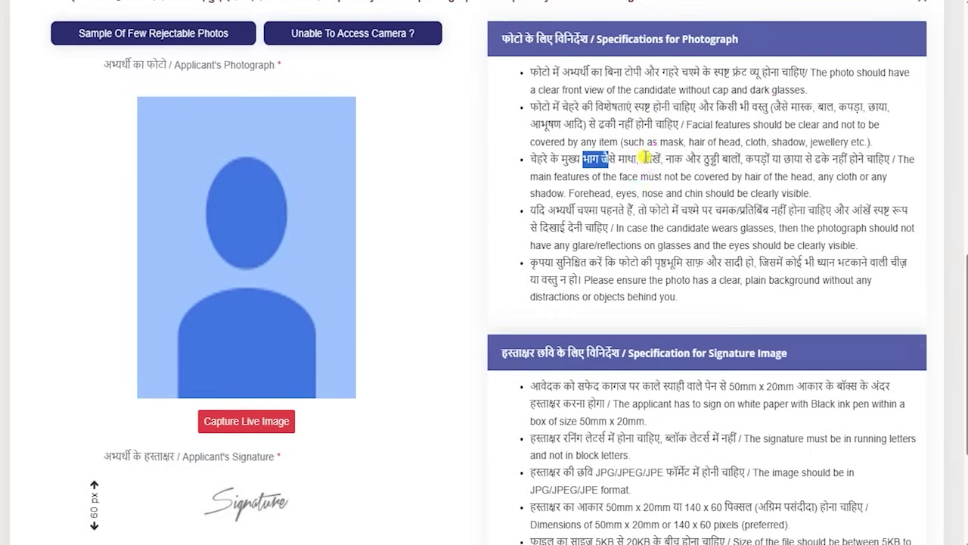
pyautogui.click(696, 159)
pyautogui.moveTo(703, 156); pyautogui.dragTo(851, 155)
# Step: Highlight the glasses-glare, plain clean background and no distracting objects photo rules
pyautogui.moveTo(660, 209); pyautogui.dragTo(687, 210)
pyautogui.click(759, 216)
pyautogui.moveTo(527, 208); pyautogui.dragTo(825, 210)
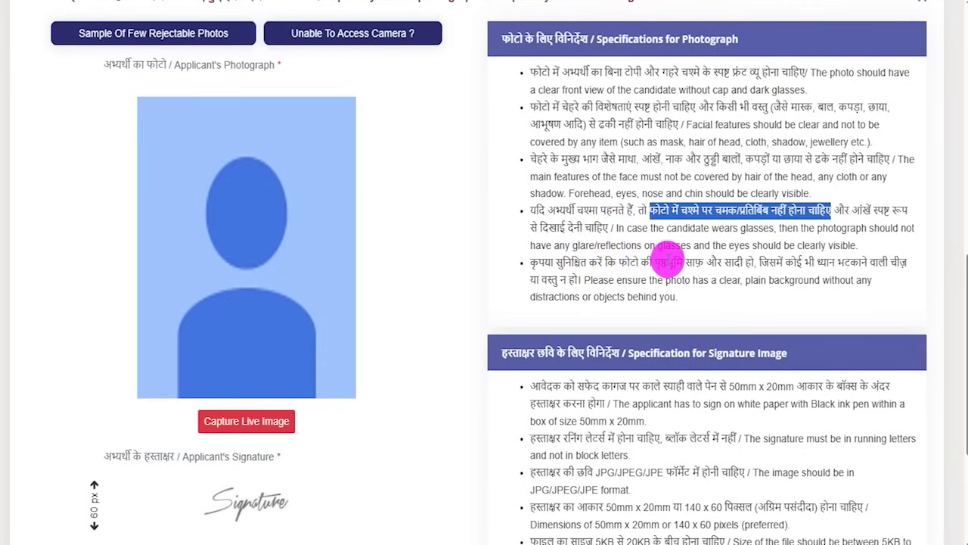
pyautogui.moveTo(671, 262); pyautogui.dragTo(878, 261)
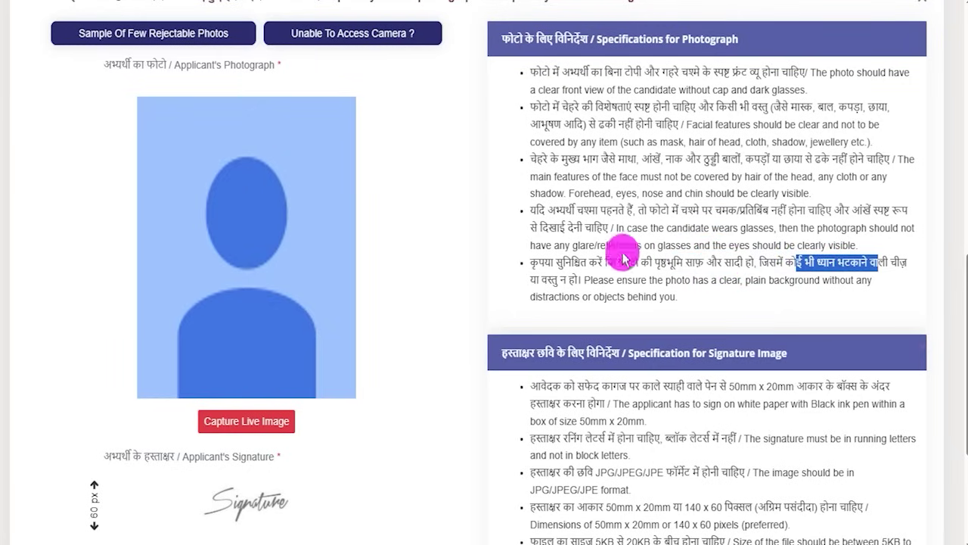
pyautogui.moveTo(541, 280); pyautogui.dragTo(573, 278)
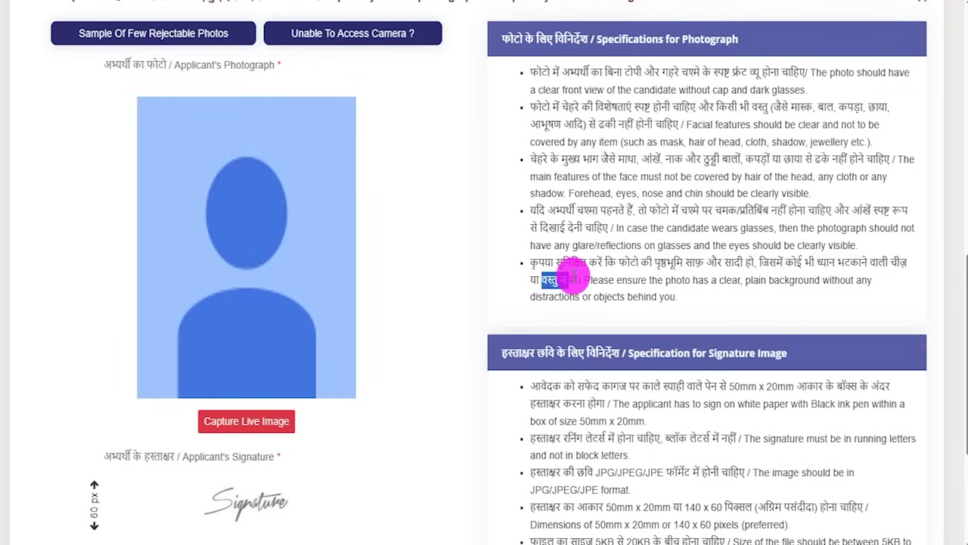
pyautogui.click(572, 279)
pyautogui.scroll(1, 378, 439)
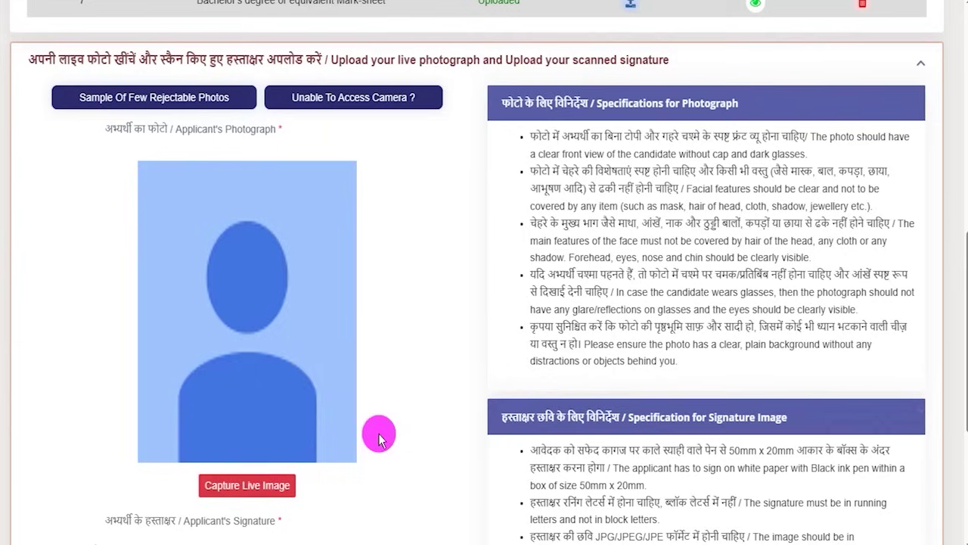
pyautogui.click(277, 486)
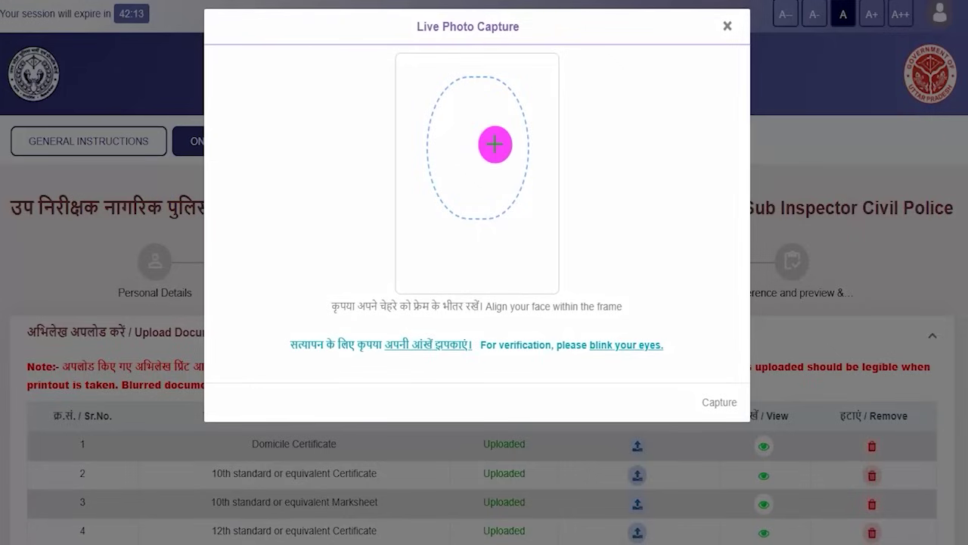
pyautogui.moveTo(496, 143); pyautogui.dragTo(532, 113)
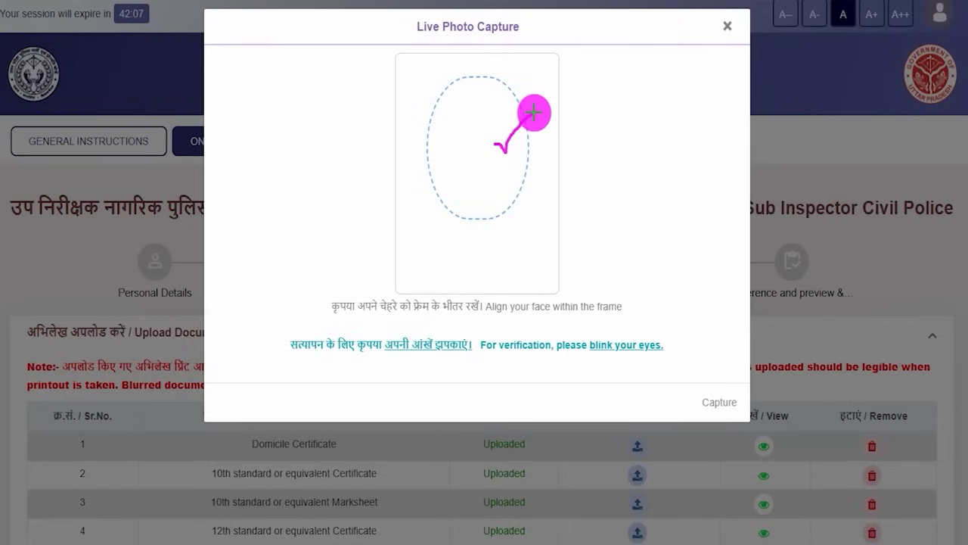
pyautogui.moveTo(500, 313); pyautogui.dragTo(534, 318)
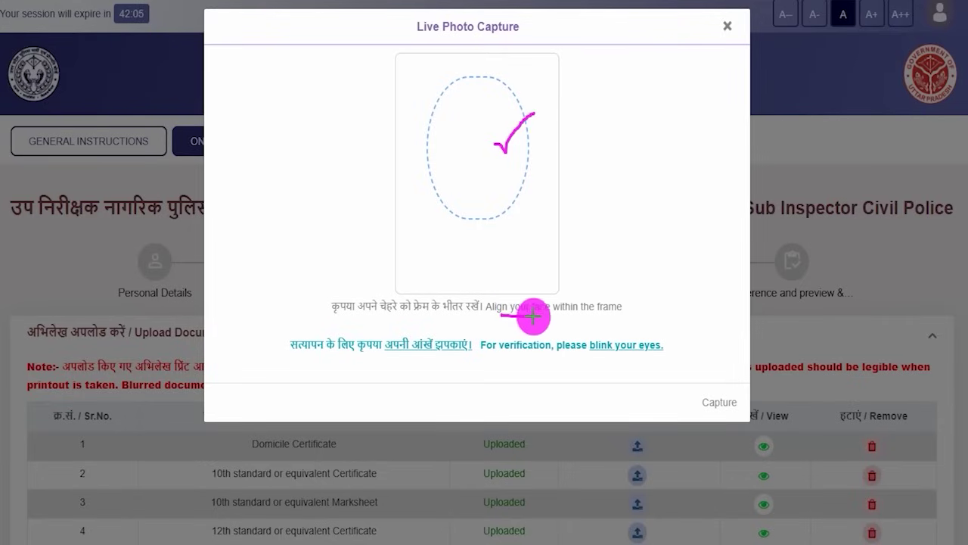
pyautogui.moveTo(700, 394); pyautogui.dragTo(740, 348)
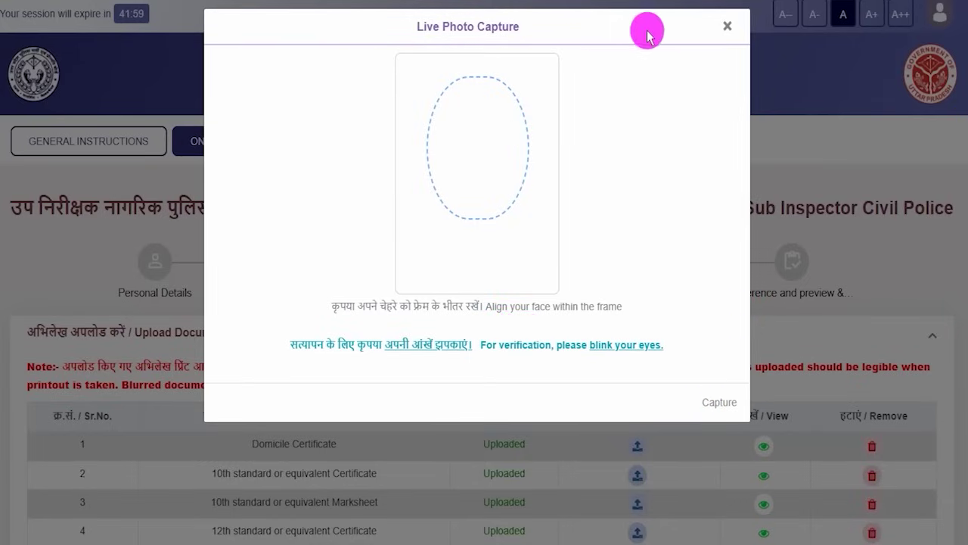
pyautogui.click(727, 26)
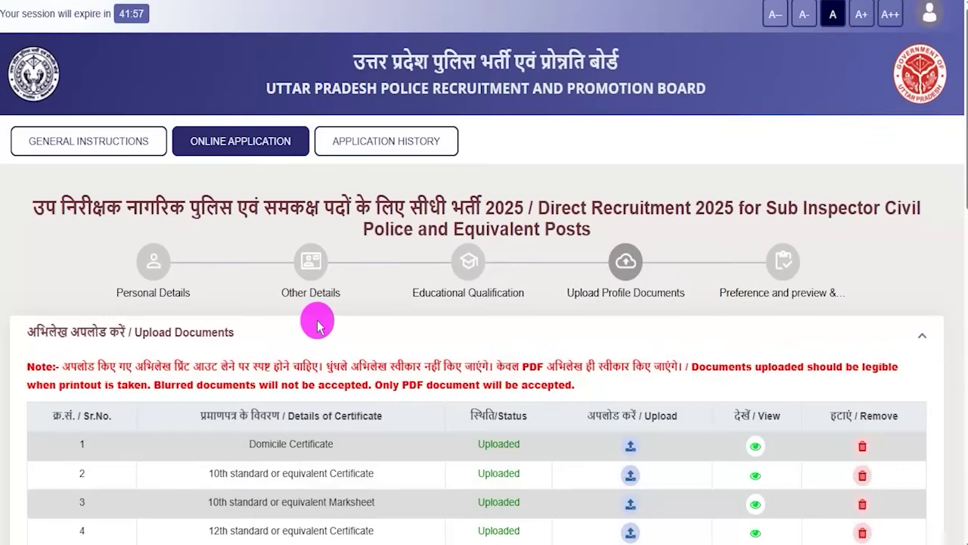
# Step: Open Sample Of Few Rejectable Photos and mark the rejected samples' faults and the accepted photo
pyautogui.scroll(-5, 318, 322)
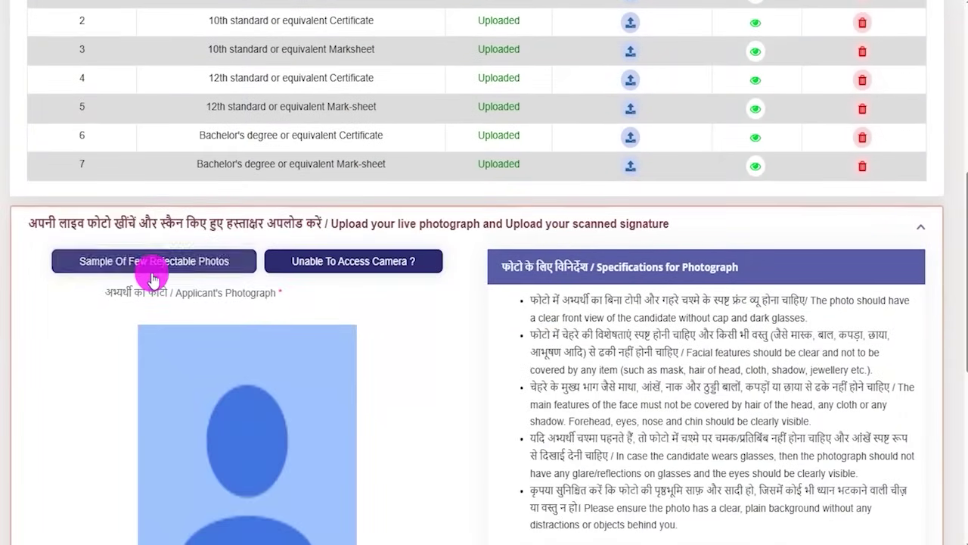
pyautogui.scroll(-1, 151, 270)
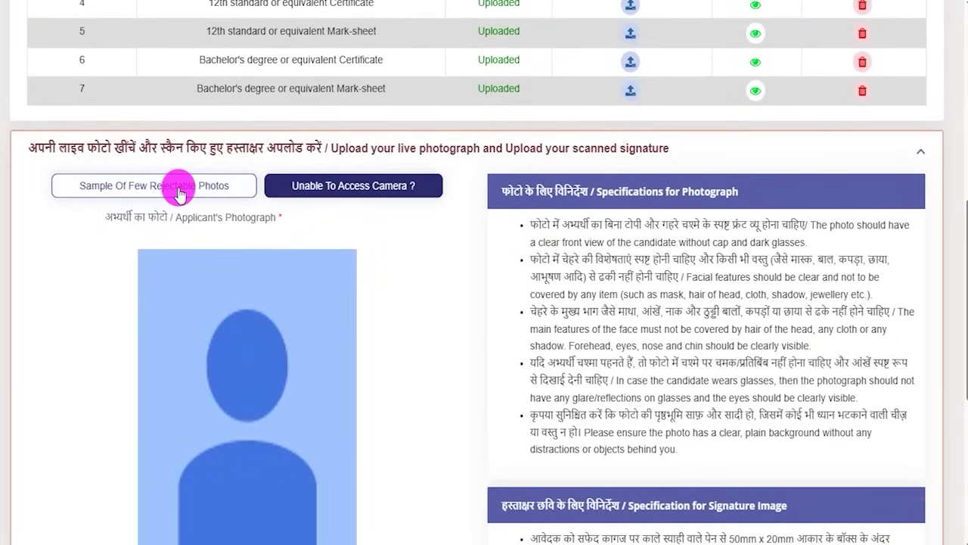
pyautogui.click(179, 189)
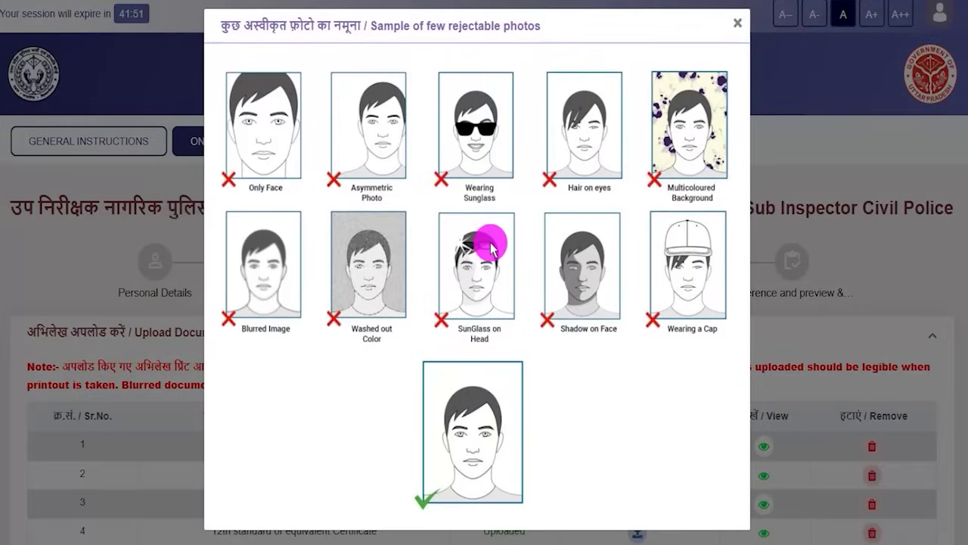
pyautogui.moveTo(260, 164); pyautogui.dragTo(295, 150)
pyautogui.moveTo(358, 153); pyautogui.dragTo(390, 149)
pyautogui.moveTo(469, 148); pyautogui.dragTo(484, 148)
pyautogui.moveTo(547, 154); pyautogui.dragTo(569, 154)
pyautogui.moveTo(660, 148); pyautogui.dragTo(673, 145)
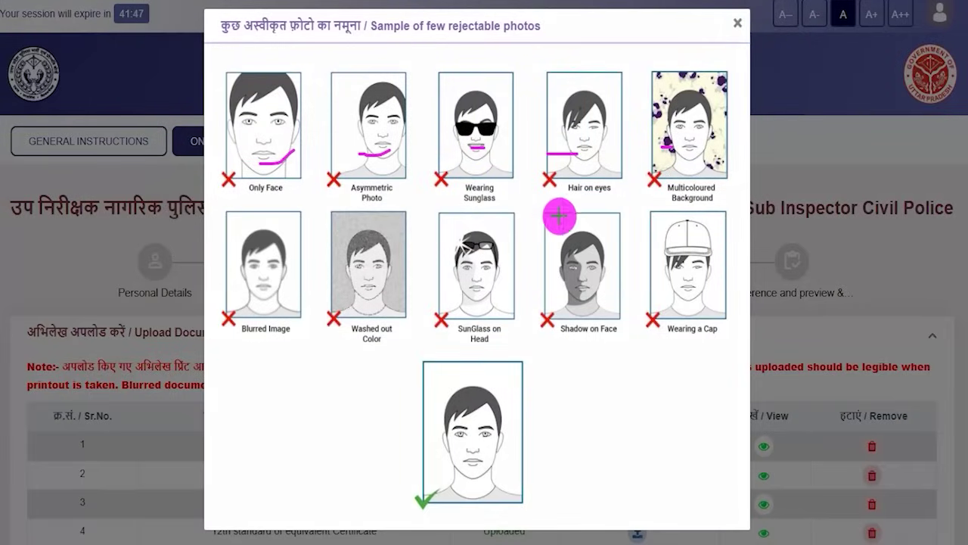
pyautogui.moveTo(513, 454); pyautogui.dragTo(567, 411)
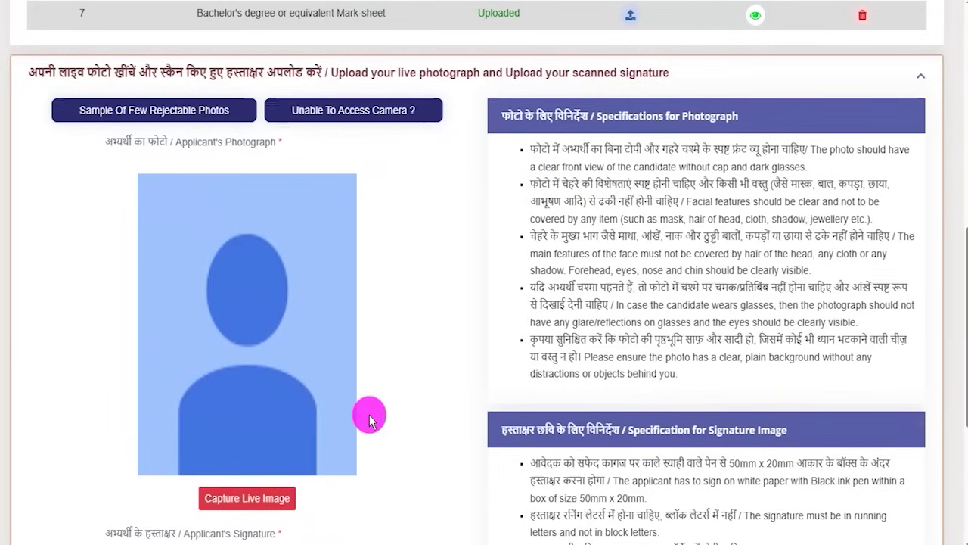
pyautogui.scroll(-4, 369, 420)
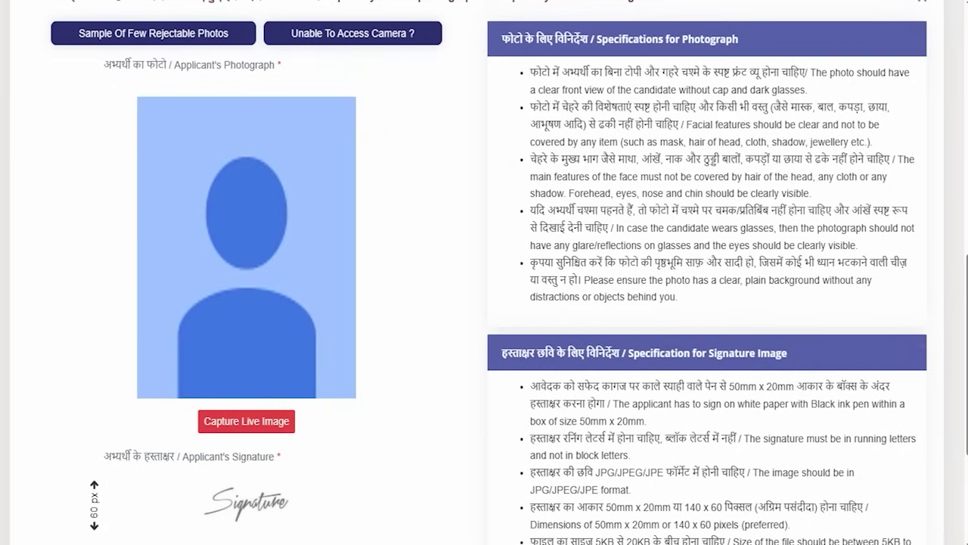
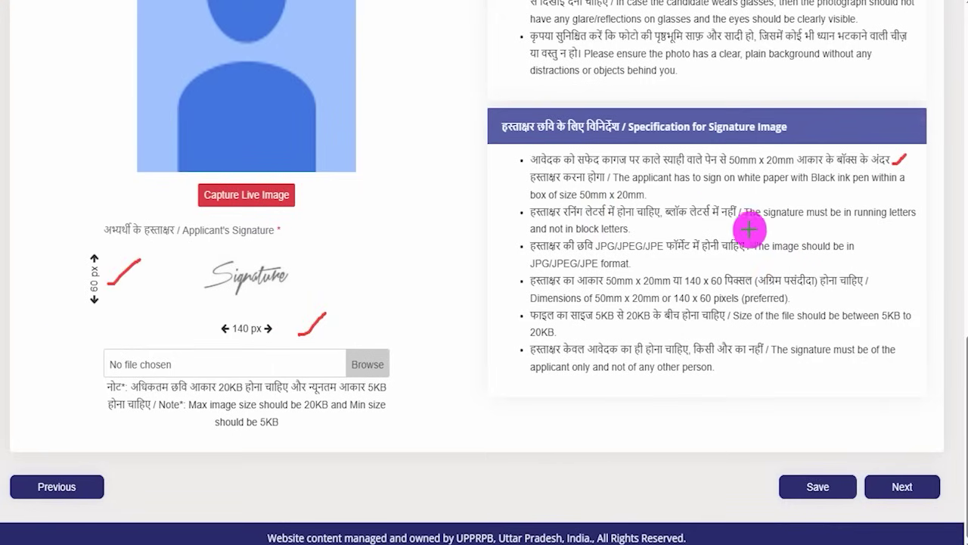
# Step: Highlight more of the photo specification text and scroll through the upload rules
pyautogui.moveTo(908, 217)
pyautogui.mouseDown()
pyautogui.moveTo(922, 220)
pyautogui.moveTo(936, 208)
pyautogui.mouseUp()
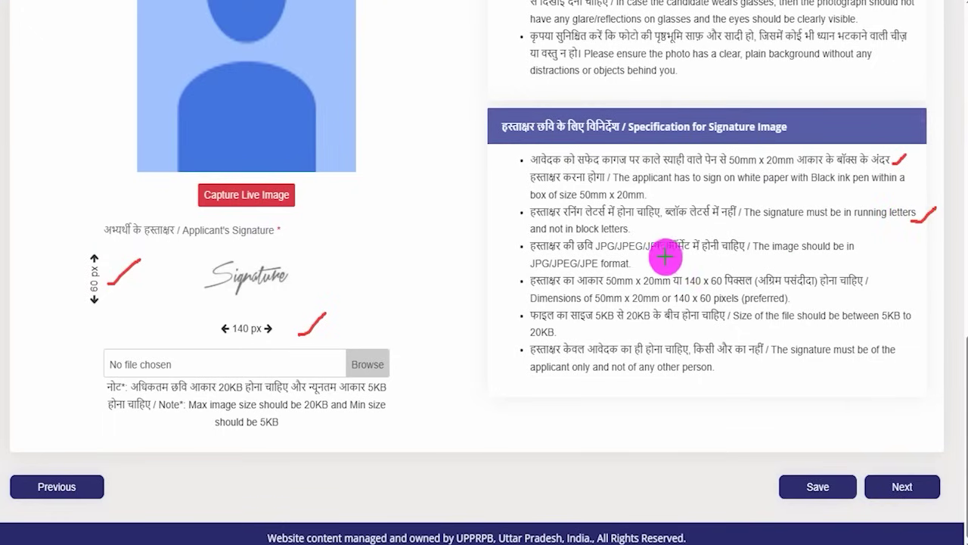
pyautogui.moveTo(650, 257); pyautogui.dragTo(684, 236)
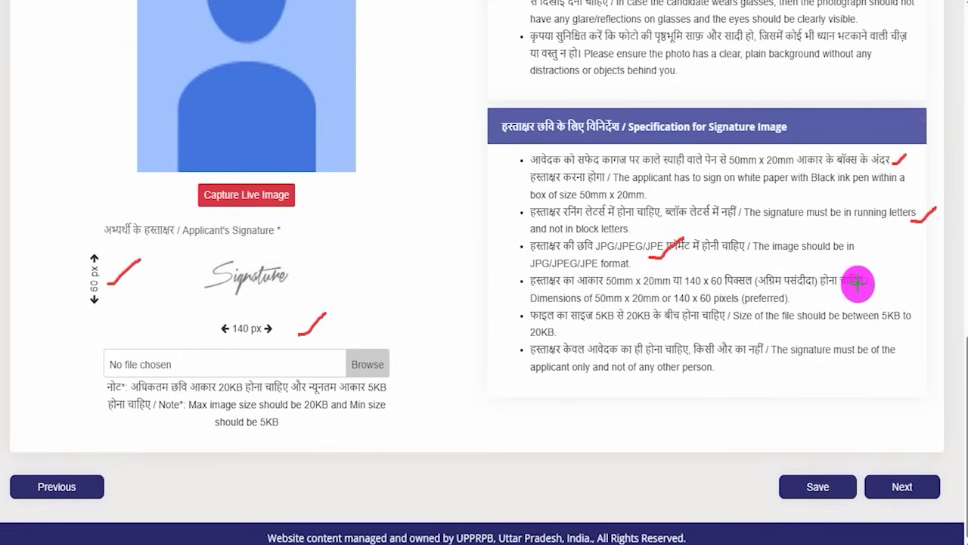
pyautogui.moveTo(871, 283); pyautogui.dragTo(897, 265)
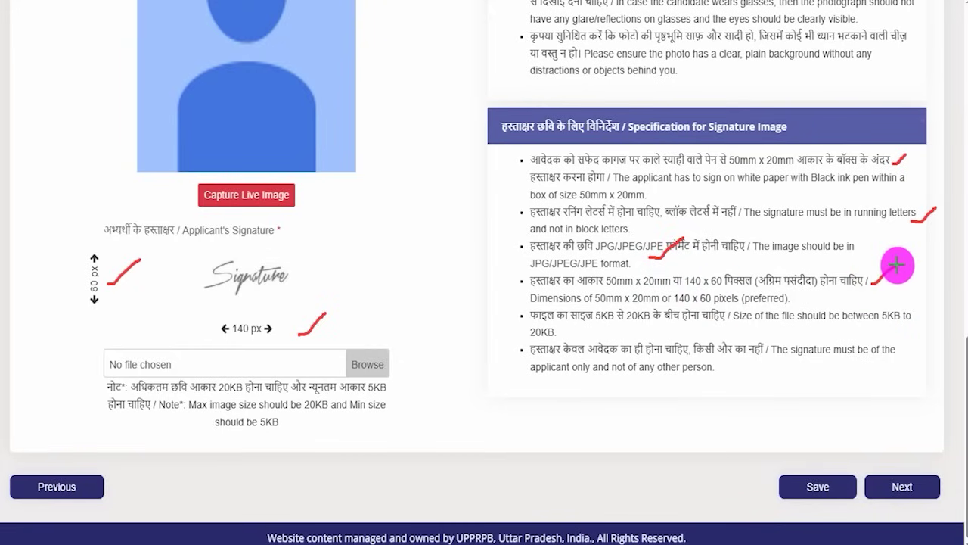
pyautogui.moveTo(598, 322); pyautogui.dragTo(645, 323)
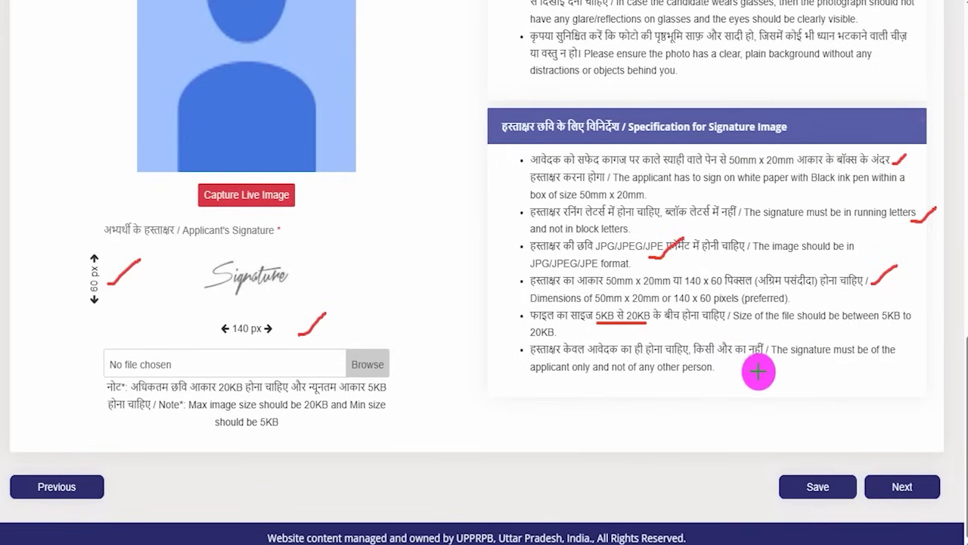
pyautogui.moveTo(754, 369); pyautogui.dragTo(795, 350)
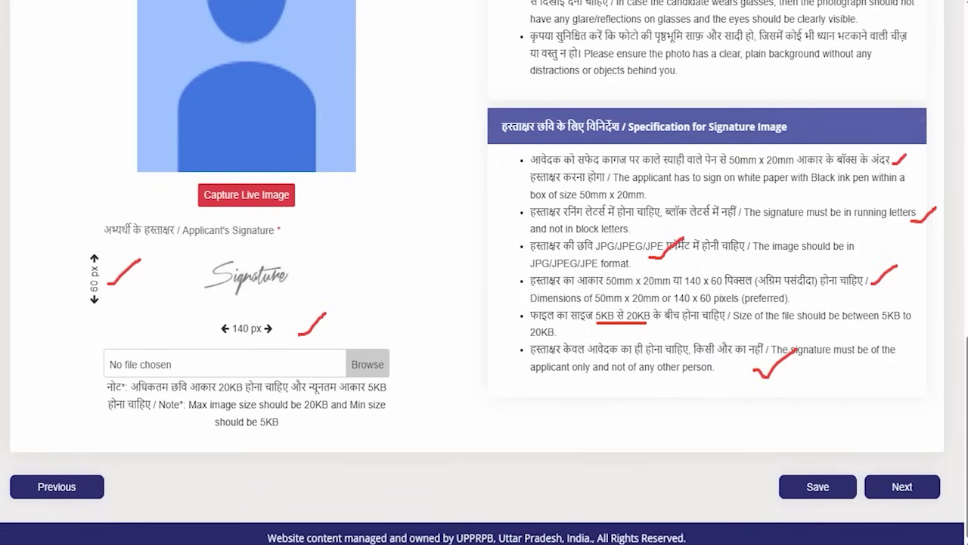
pyautogui.press('e')
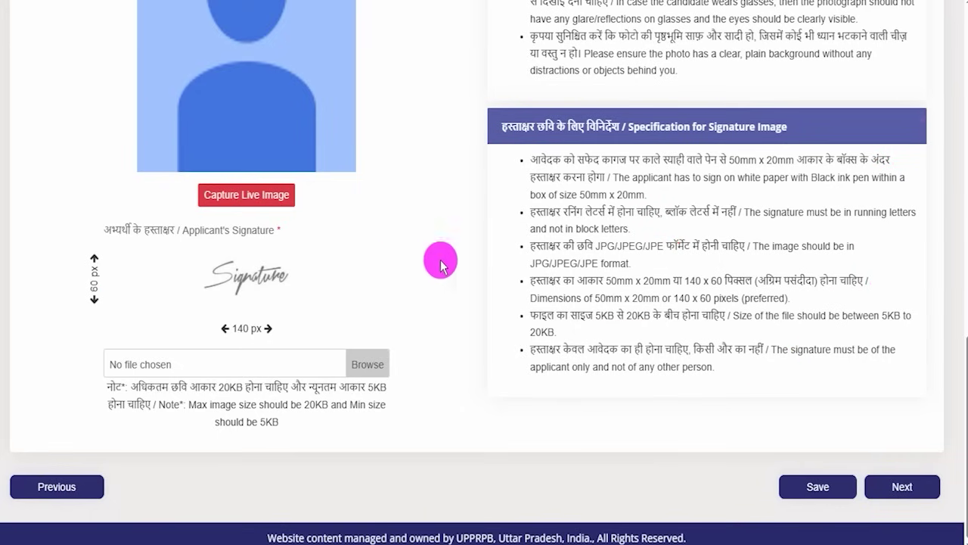
pyautogui.scroll(4, 491, 246)
pyautogui.scroll(4, 491, 245)
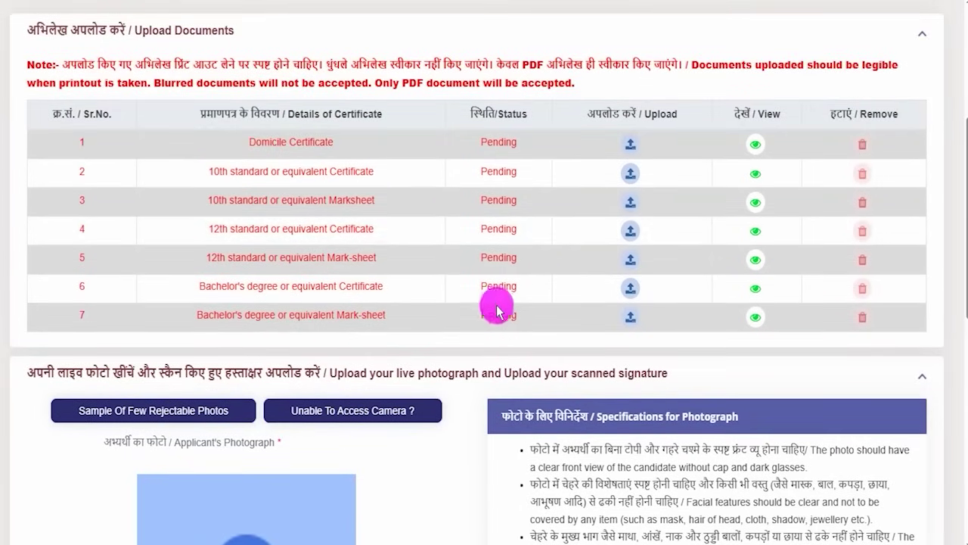
pyautogui.scroll(-4, 532, 358)
pyautogui.scroll(-1, 532, 358)
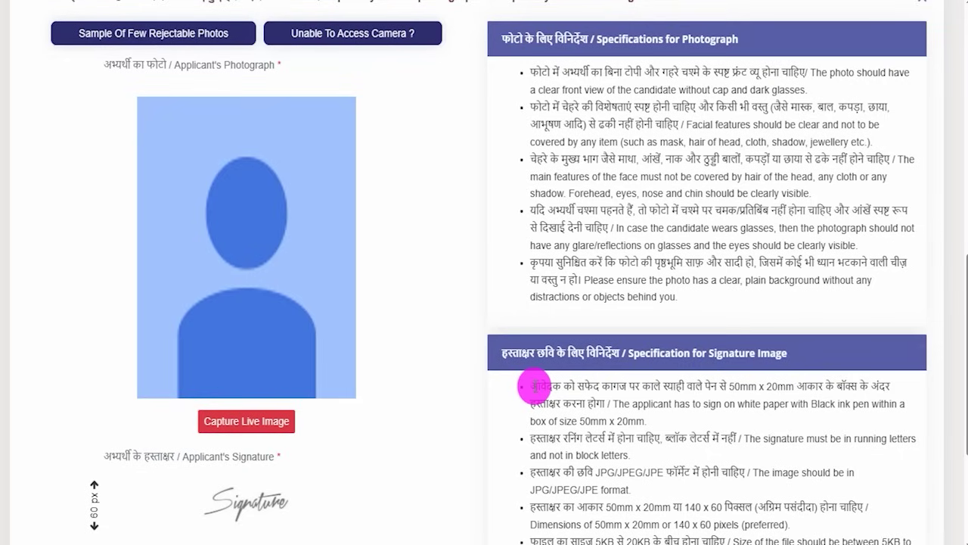
pyautogui.scroll(-2, 533, 386)
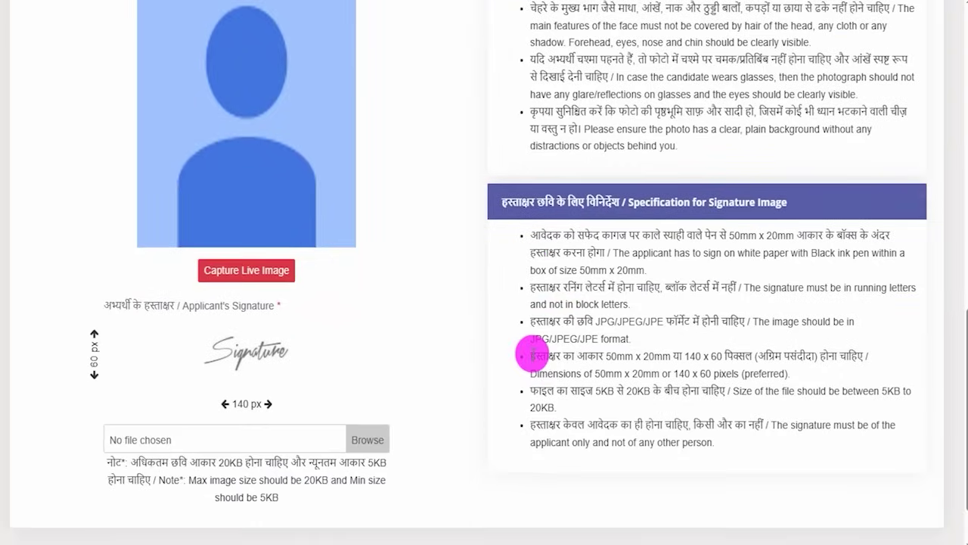
pyautogui.scroll(-1, 532, 353)
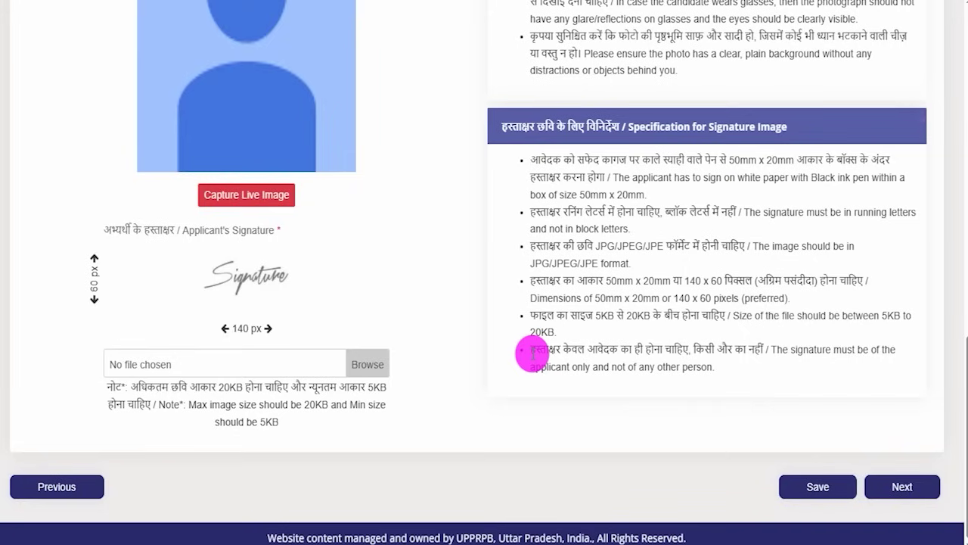
# Step: Highlight the JPG/JPEG format and running-letters, not block-letters, signature rules, then clear the highlights
pyautogui.moveTo(542, 263); pyautogui.dragTo(634, 248)
pyautogui.moveTo(626, 212); pyautogui.dragTo(664, 212)
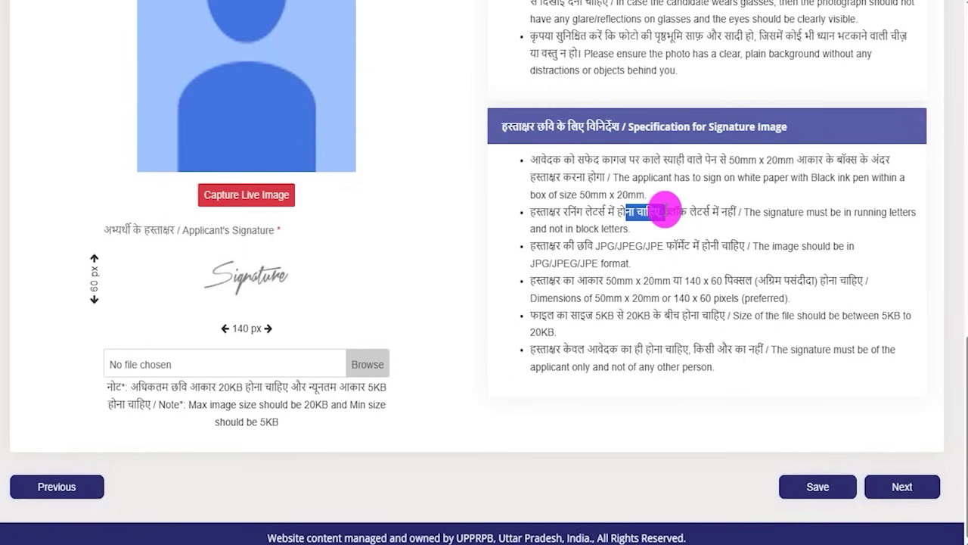
pyautogui.moveTo(556, 226); pyautogui.dragTo(588, 229)
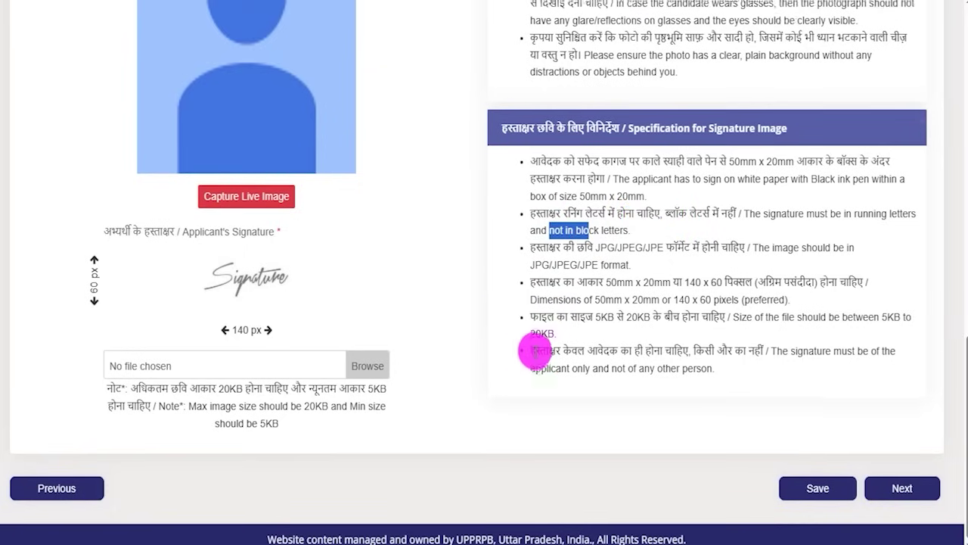
pyautogui.scroll(5, 536, 352)
pyautogui.scroll(-4, 467, 318)
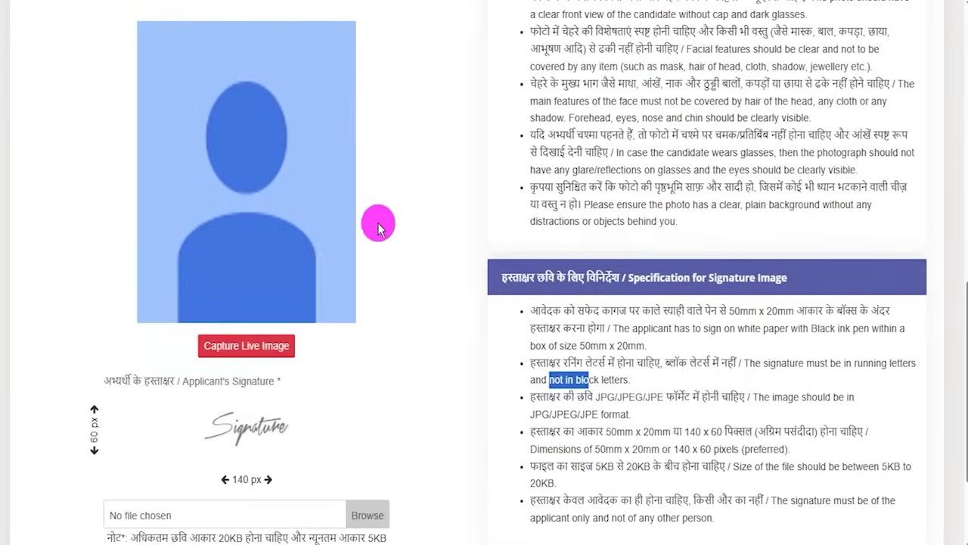
pyautogui.scroll(-2, 458, 253)
pyautogui.click(542, 312)
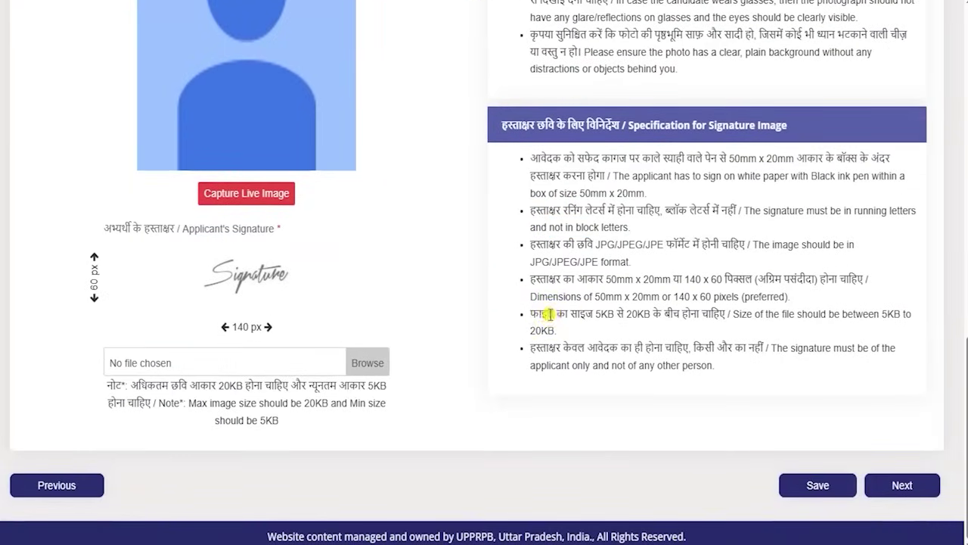
# Step: Move on and rank Sub Inspector Civil Police 1, SSF 2 and PAC/Sub Inspector (AP) 3
pyautogui.moveTo(602, 479); pyautogui.dragTo(763, 486)
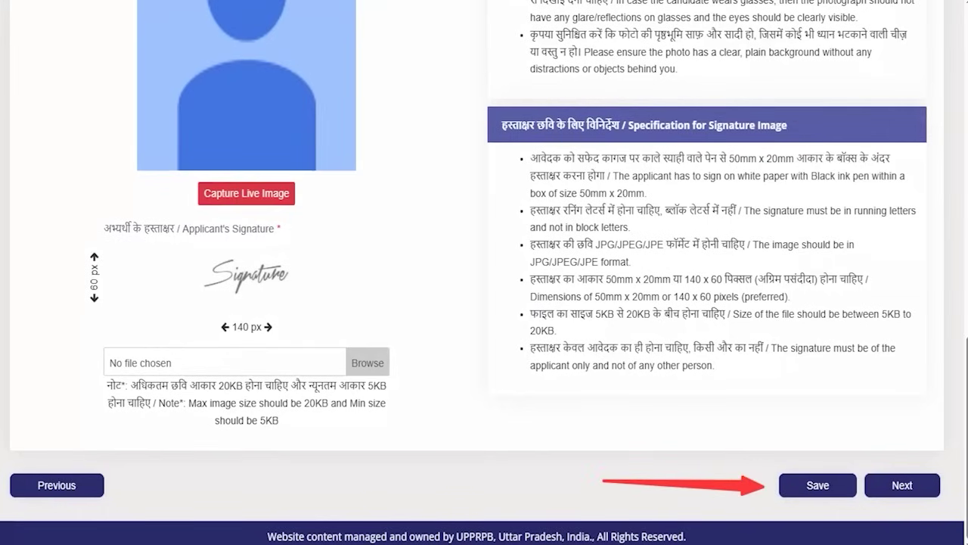
pyautogui.moveTo(921, 318); pyautogui.dragTo(910, 462)
pyautogui.click(910, 462)
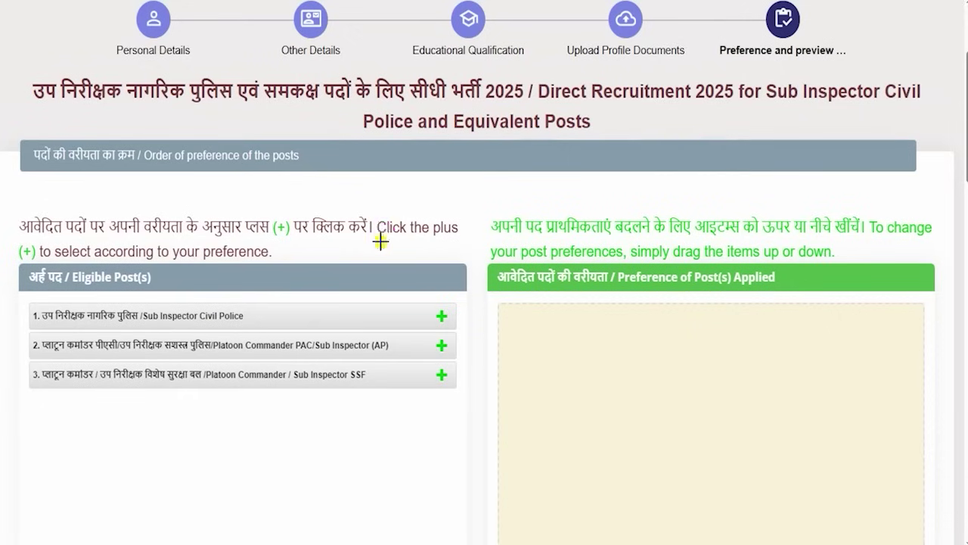
pyautogui.moveTo(381, 242); pyautogui.dragTo(425, 204)
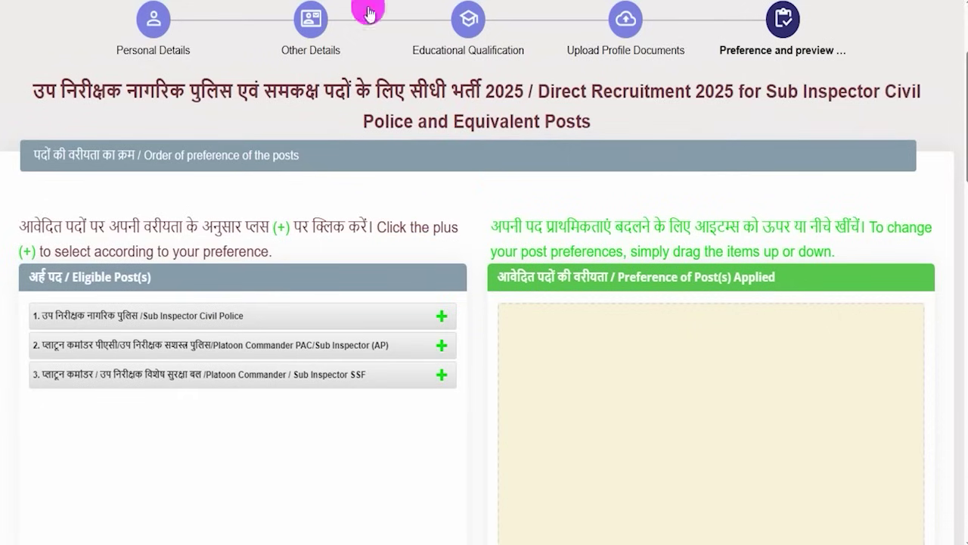
pyautogui.click(443, 322)
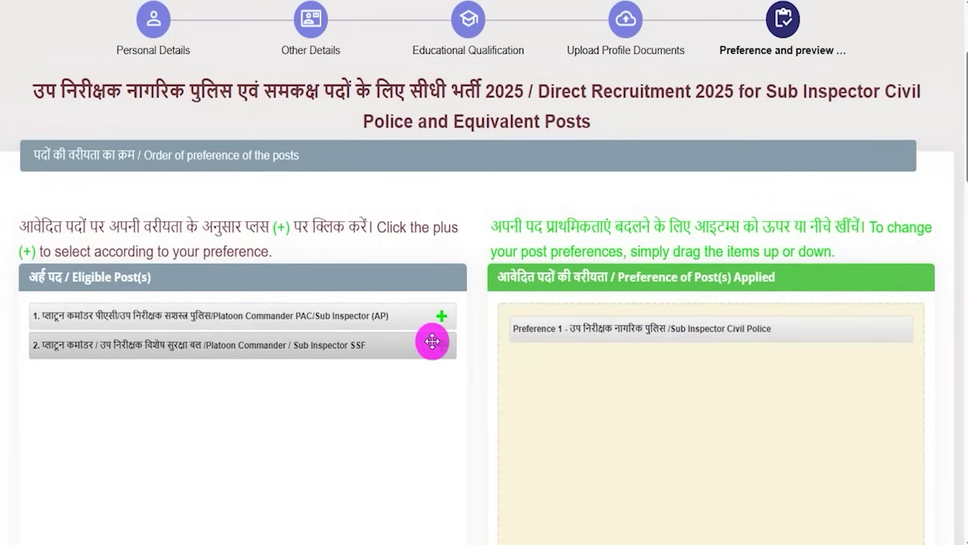
pyautogui.click(441, 346)
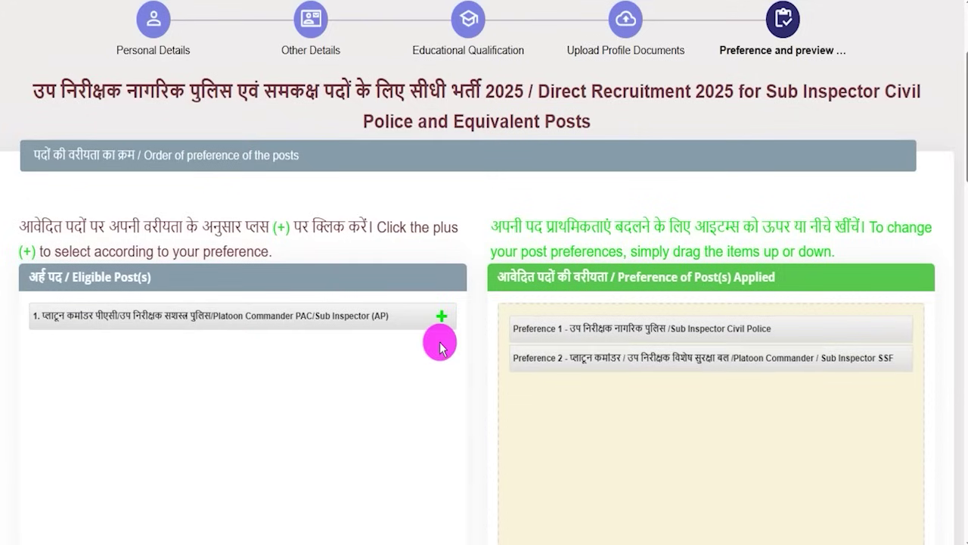
pyautogui.click(441, 322)
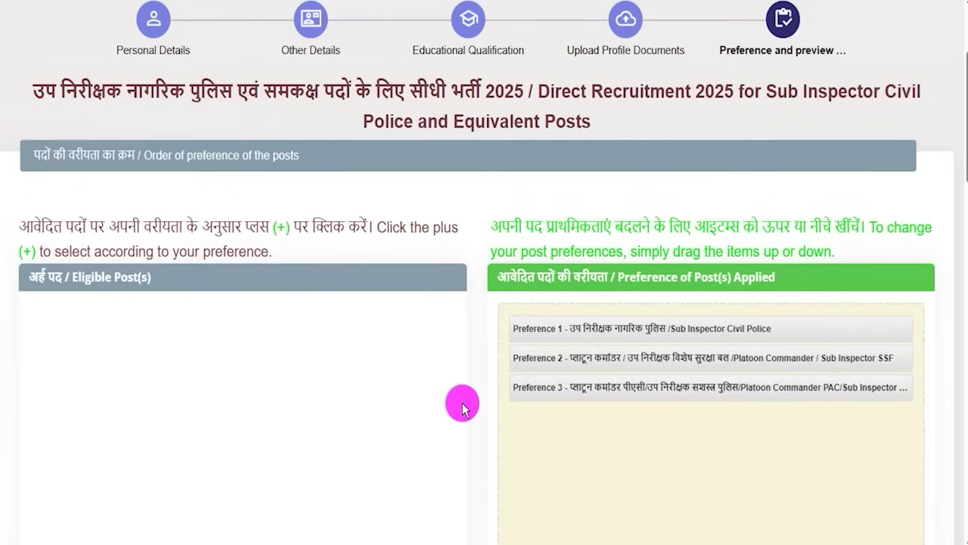
# Step: Tick the declaration confirming the post preference order
pyautogui.scroll(-1, 465, 384)
pyautogui.scroll(-3, 469, 382)
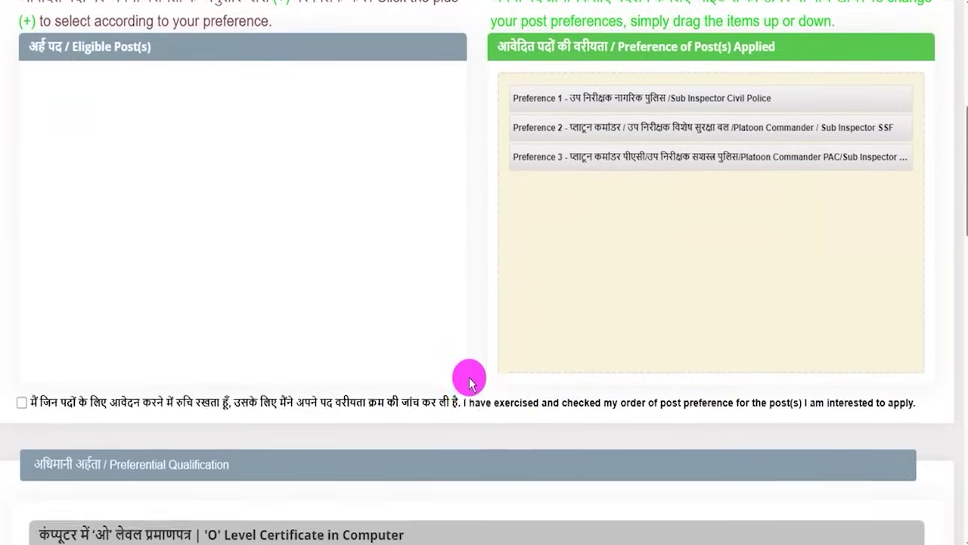
pyautogui.click(22, 333)
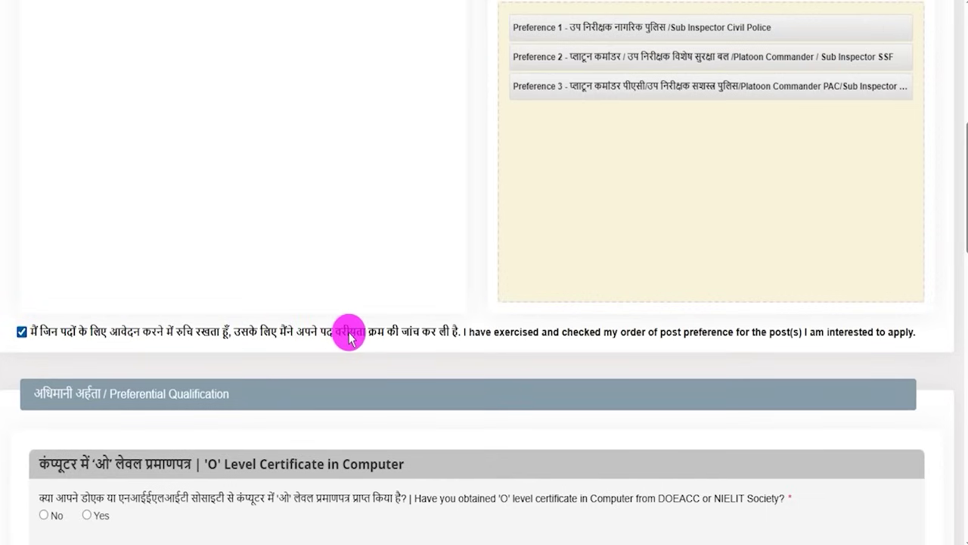
# Step: Try Yes on the 'O' Level computer certificate to see its upload field, then answer No
pyautogui.scroll(-1, 303, 355)
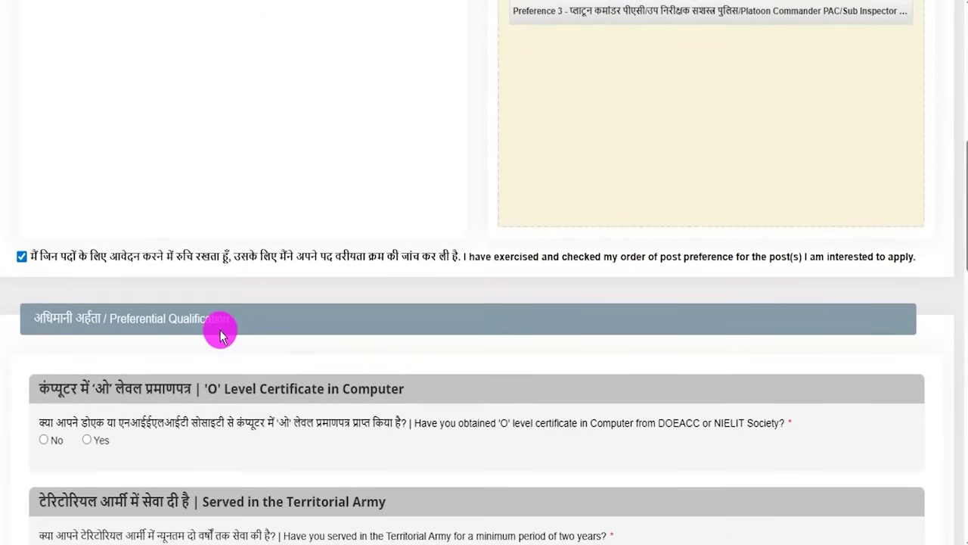
pyautogui.scroll(-2, 220, 336)
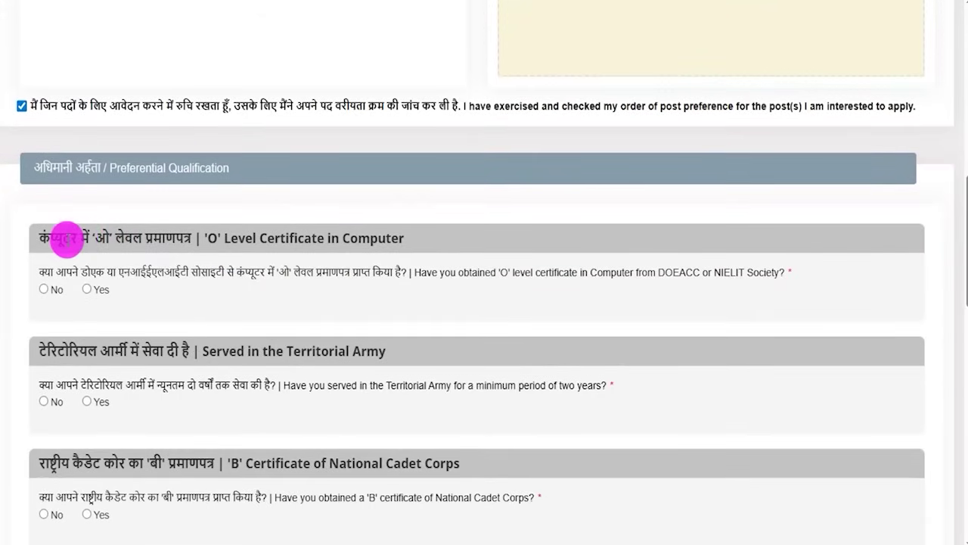
pyautogui.moveTo(143, 239); pyautogui.dragTo(167, 239)
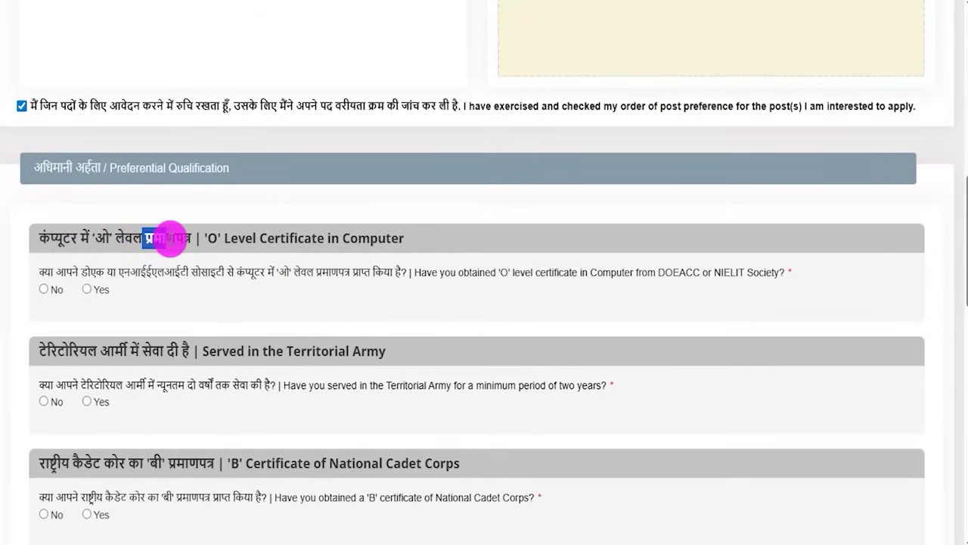
pyautogui.click(87, 289)
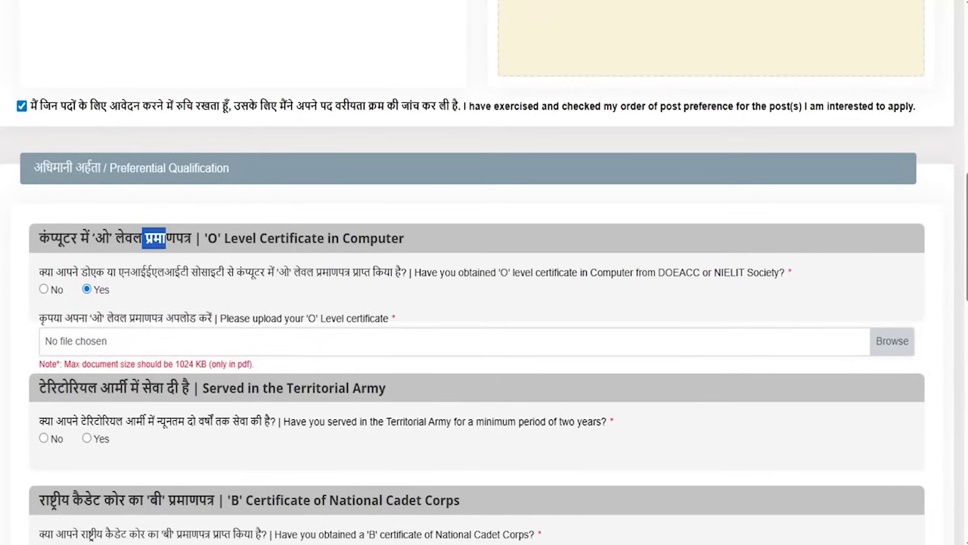
pyautogui.moveTo(905, 337); pyautogui.dragTo(929, 313)
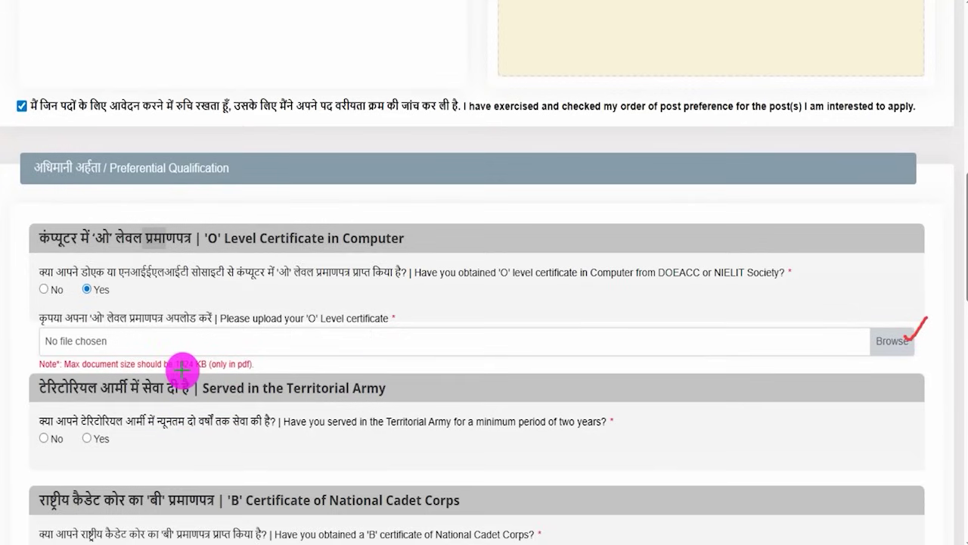
pyautogui.moveTo(262, 367); pyautogui.dragTo(285, 358)
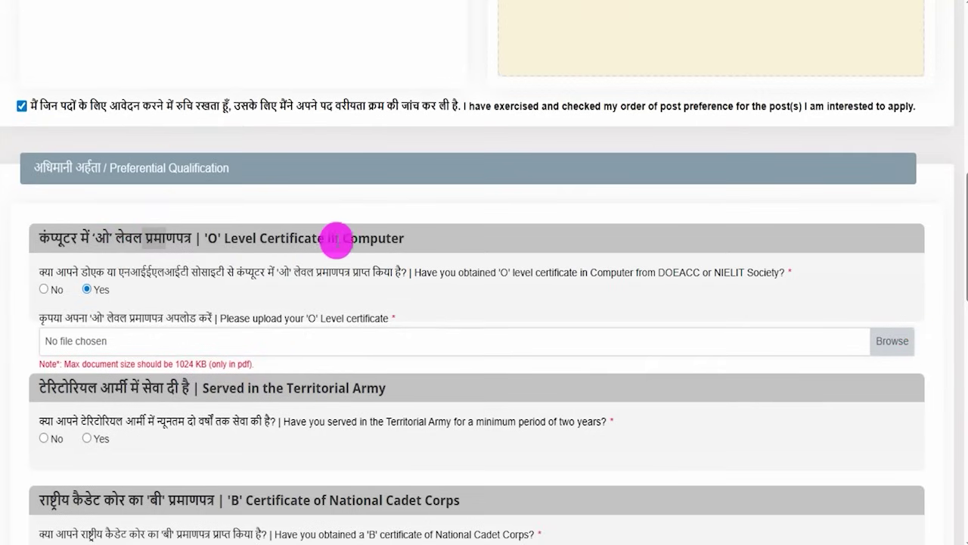
pyautogui.click(48, 295)
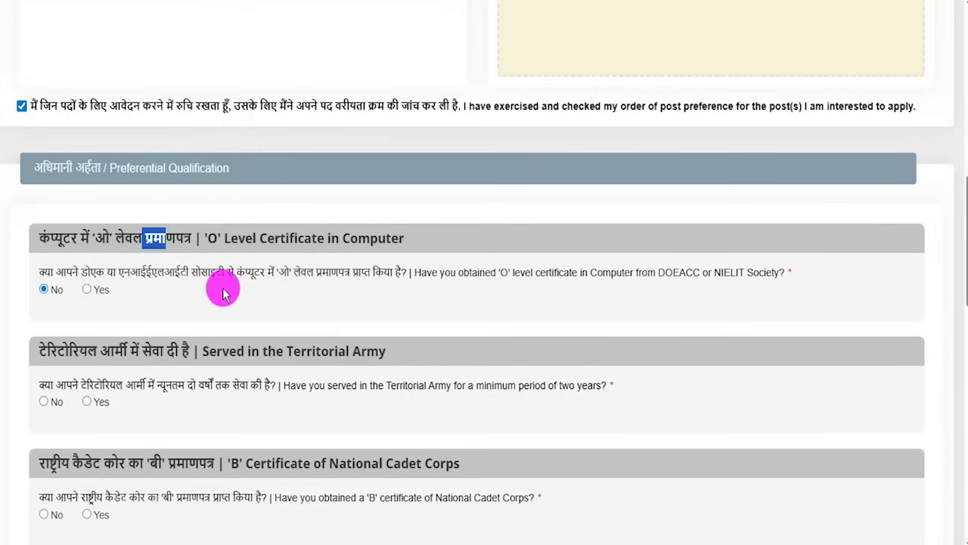
# Step: Try Yes for Territorial Army service, then set the answer to No
pyautogui.scroll(-1, 137, 384)
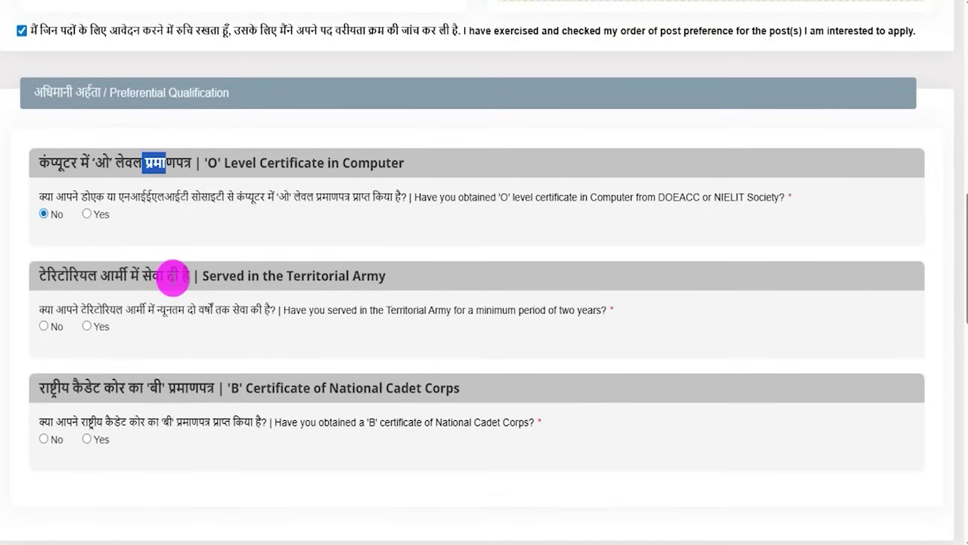
pyautogui.click(86, 327)
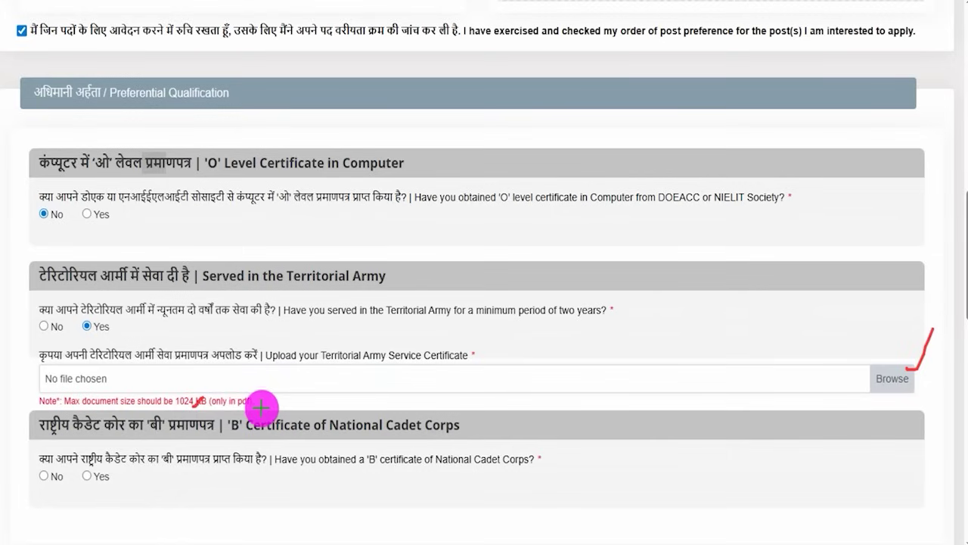
pyautogui.moveTo(261, 405); pyautogui.dragTo(284, 396)
pyautogui.click(528, 92)
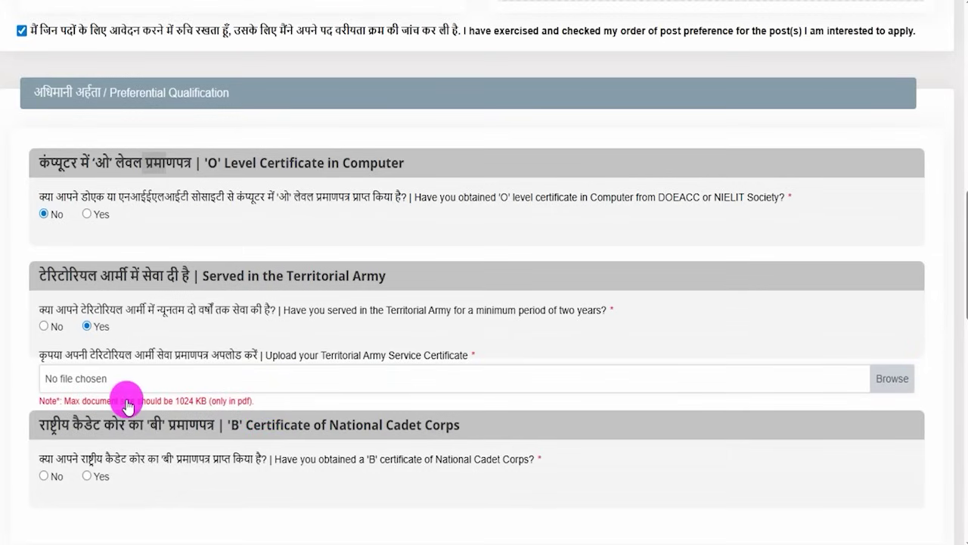
pyautogui.click(44, 327)
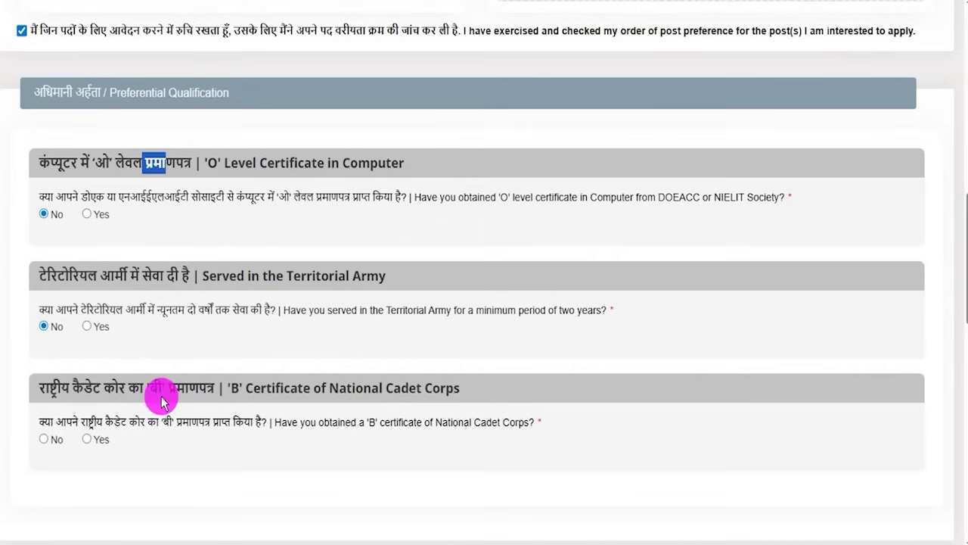
# Step: Try Yes for the NCC 'B' certificate, then set the answer to No
pyautogui.scroll(-1, 159, 405)
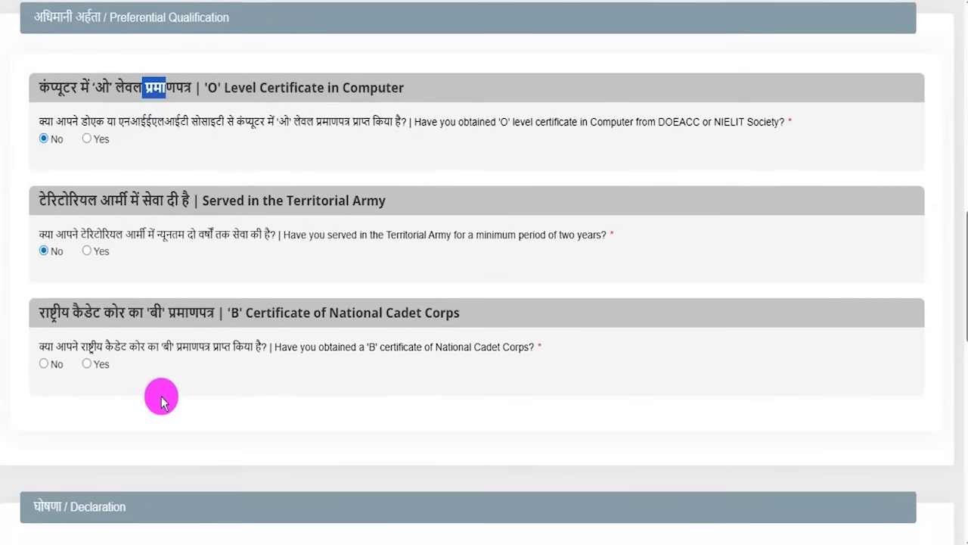
pyautogui.click(87, 365)
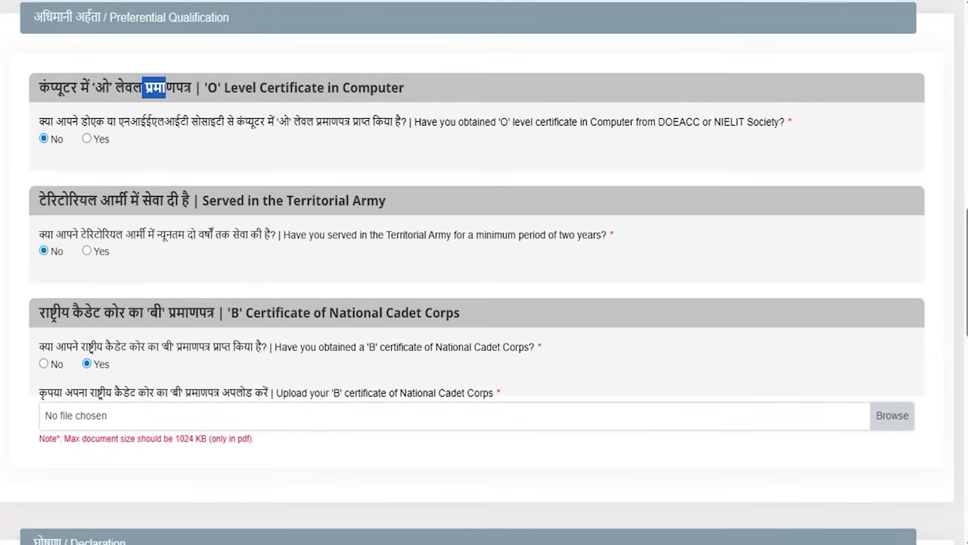
pyautogui.click(43, 363)
pyautogui.scroll(-4, 326, 437)
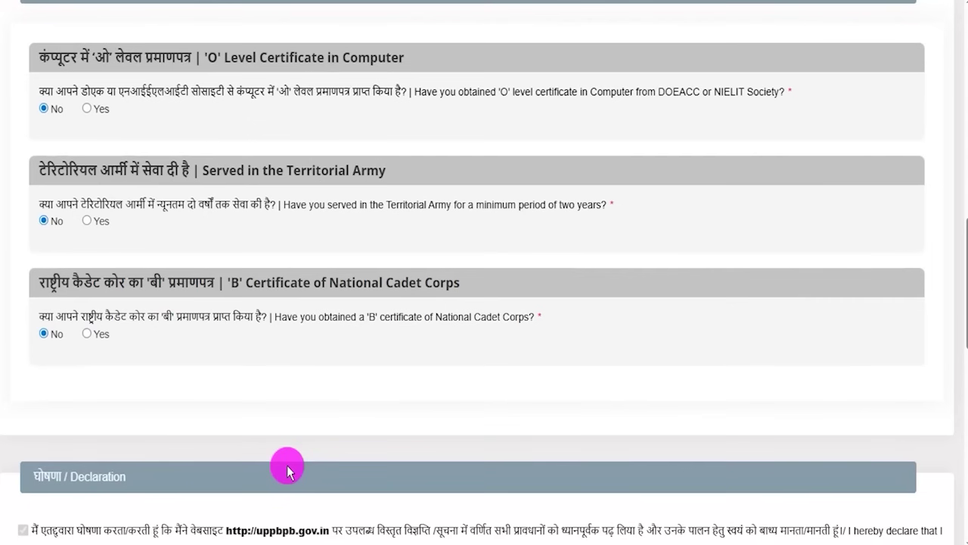
pyautogui.scroll(-2, 140, 380)
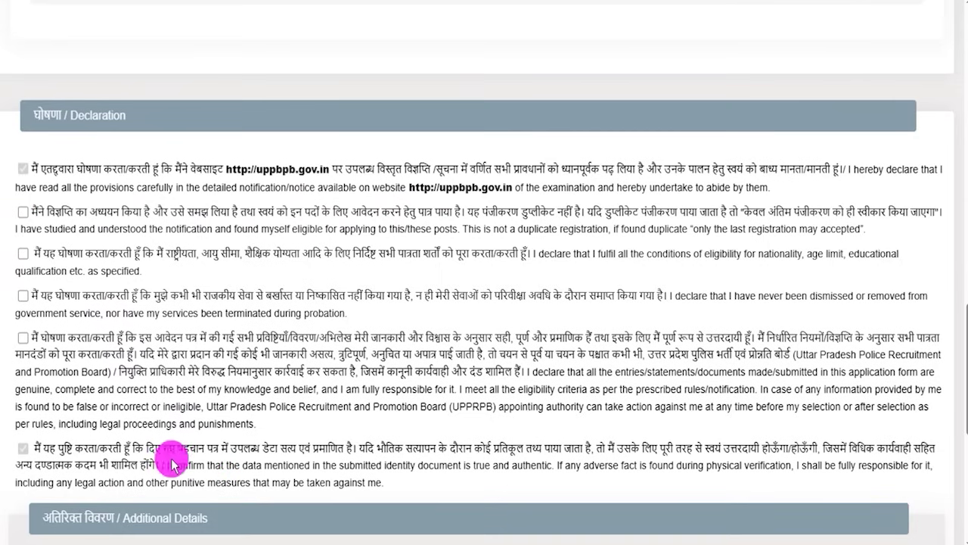
# Step: Tick the second through fifth declaration statements
pyautogui.click(22, 212)
pyautogui.click(22, 254)
pyautogui.click(23, 296)
pyautogui.click(23, 337)
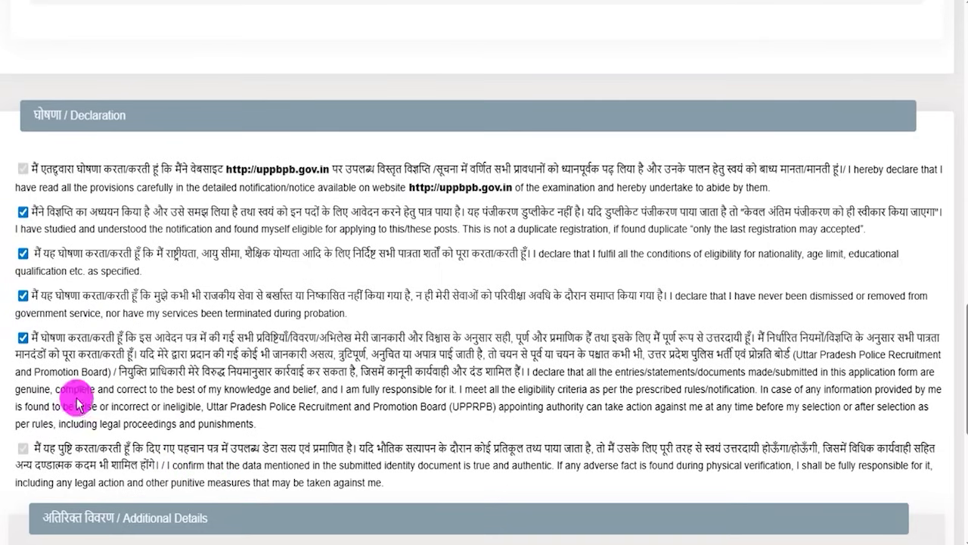
pyautogui.press('Down')
pyautogui.press('Down')
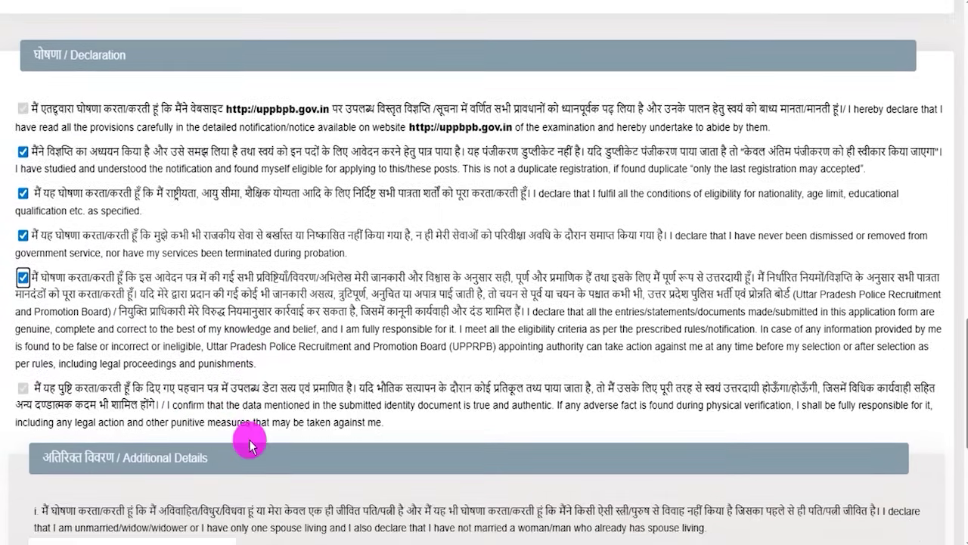
pyautogui.scroll(-2, 249, 445)
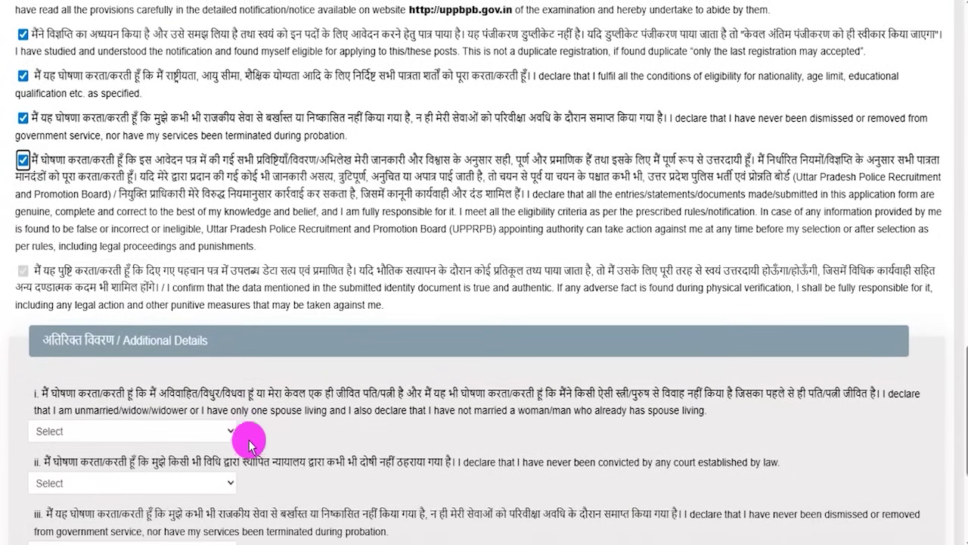
pyautogui.scroll(-1, 249, 443)
pyautogui.scroll(-1, 130, 398)
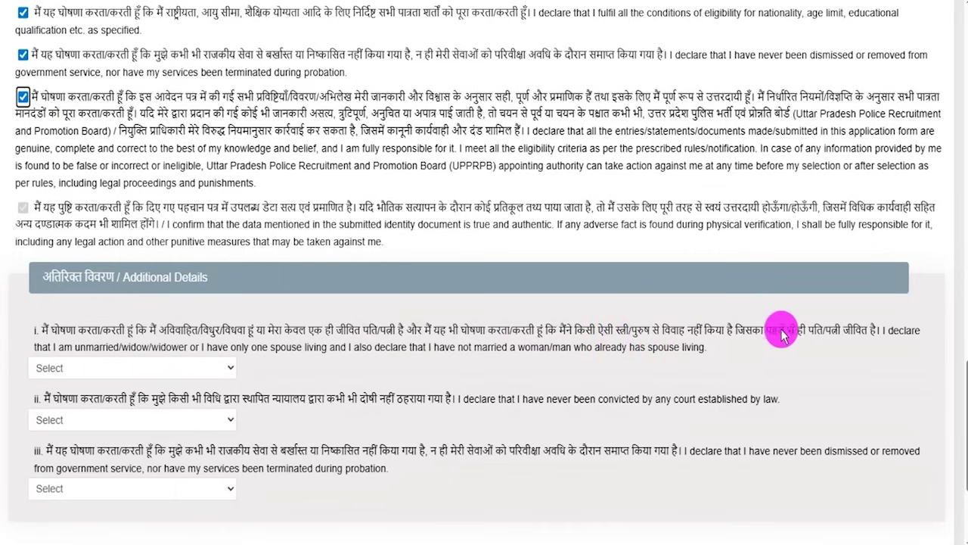
# Step: Answer Yes to the first Additional Details declaration about the spouse
pyautogui.click(93, 367)
pyautogui.click(46, 426)
pyautogui.click(93, 369)
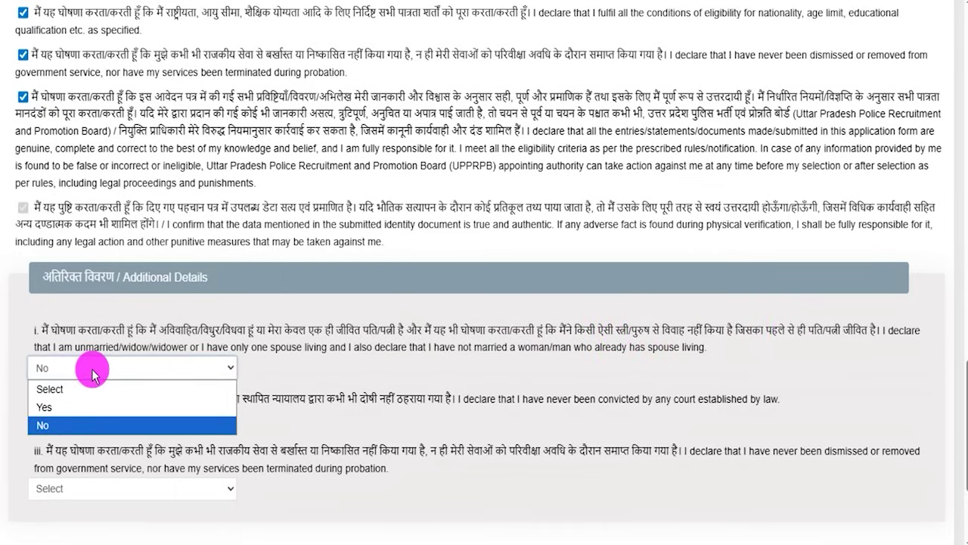
pyautogui.click(55, 409)
# Step: Set the court-conviction and dismissal declarations to Yes, after briefly choosing No for the conviction
pyautogui.moveTo(153, 396); pyautogui.dragTo(305, 398)
pyautogui.click(159, 418)
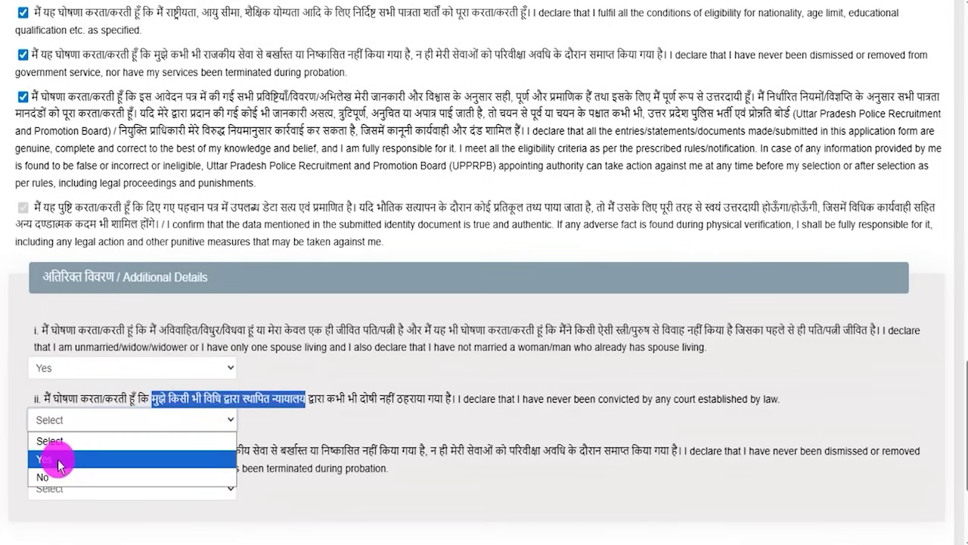
pyautogui.click(44, 477)
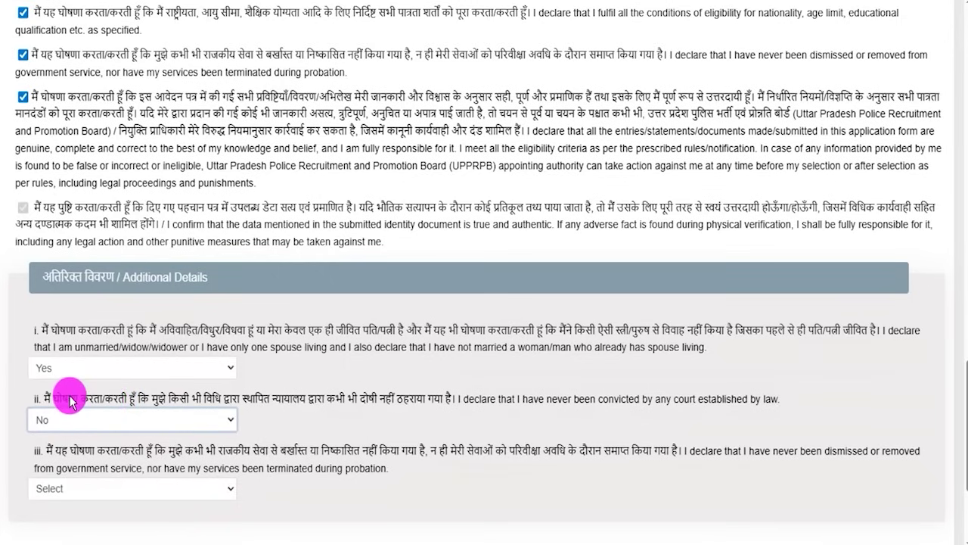
pyautogui.moveTo(69, 400); pyautogui.dragTo(396, 398)
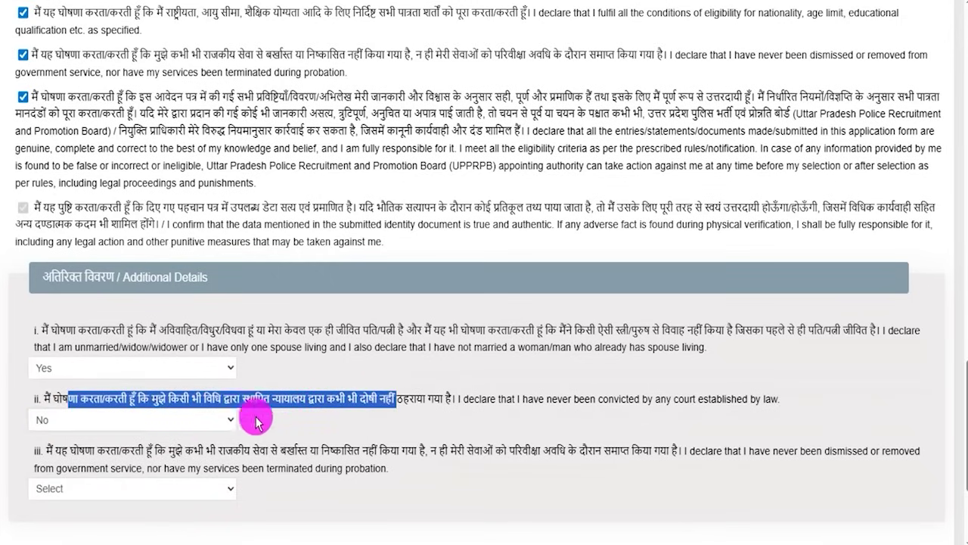
pyautogui.click(133, 420)
pyautogui.click(59, 450)
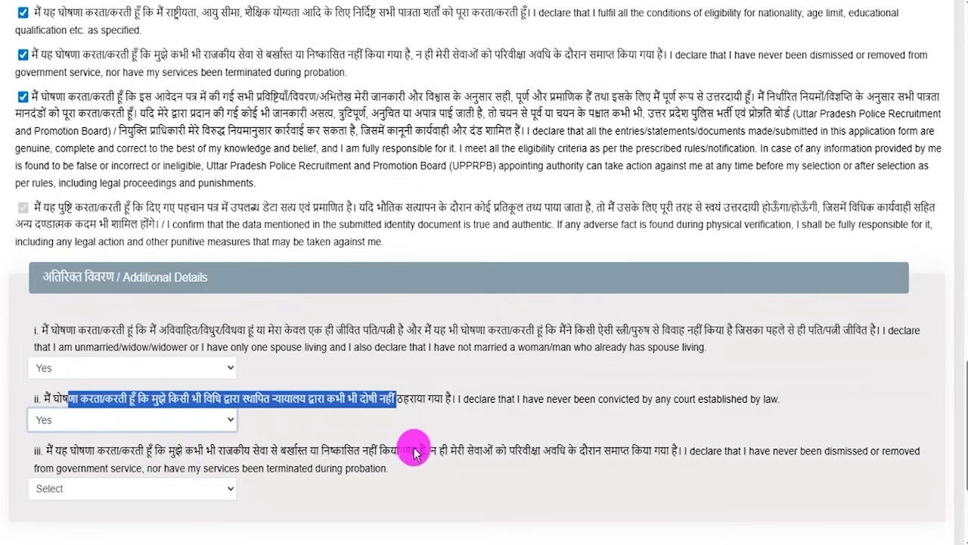
pyautogui.click(84, 488)
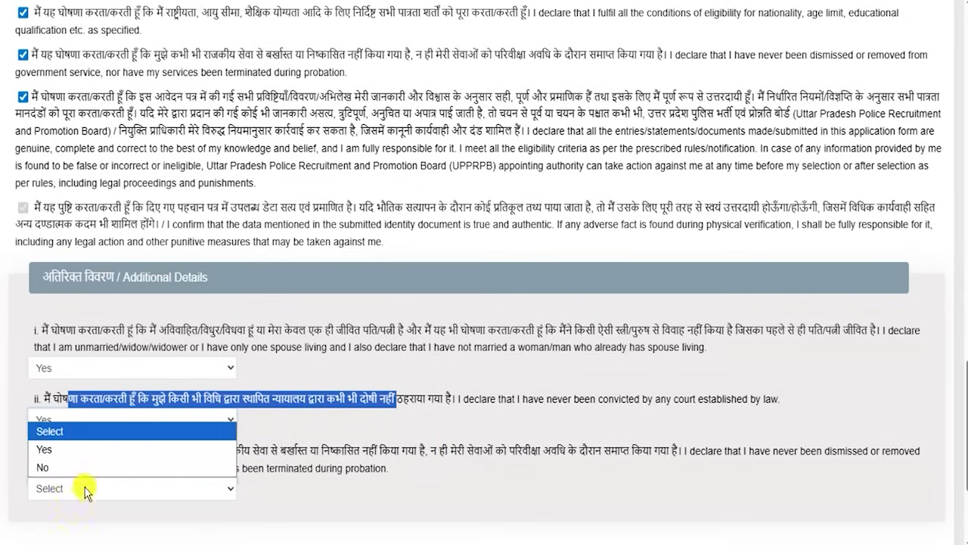
pyautogui.click(79, 449)
pyautogui.click(339, 463)
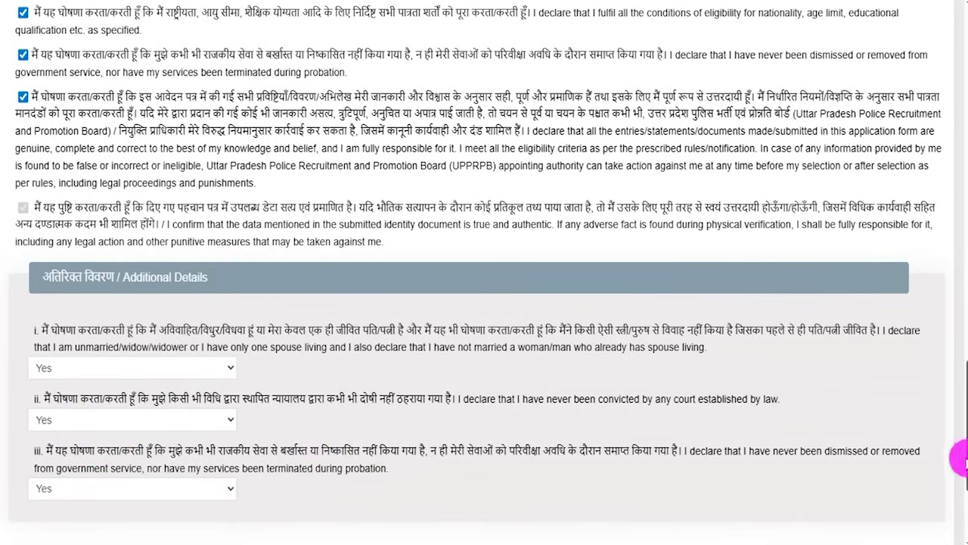
# Step: Scroll through the application preview and tick the 'I have re-checked the above details' confirmation
pyautogui.scroll(-3, 950, 479)
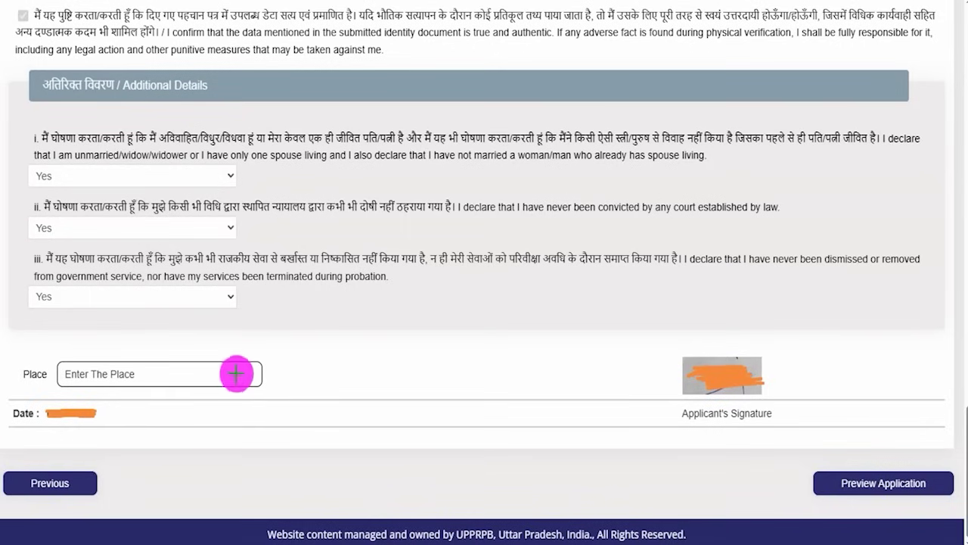
pyautogui.moveTo(234, 372); pyautogui.dragTo(278, 342)
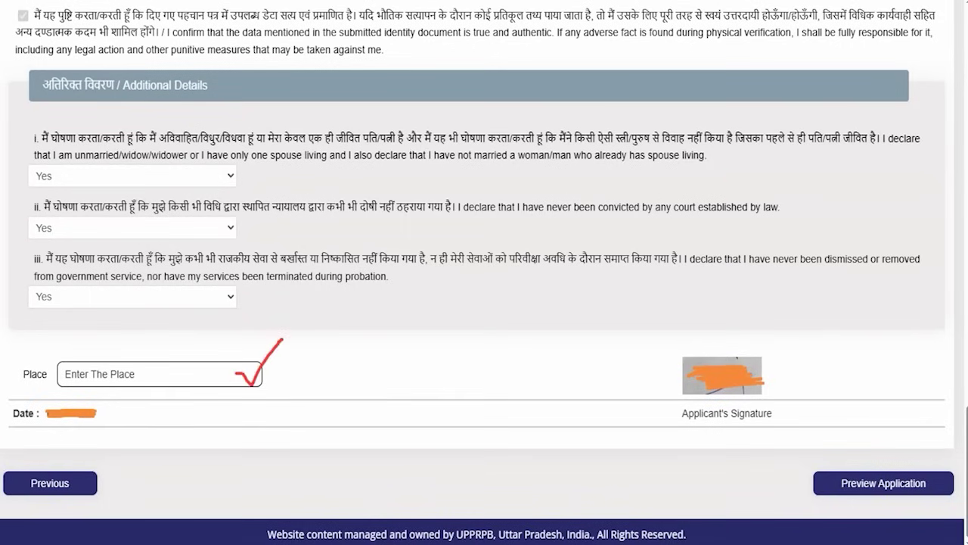
pyautogui.moveTo(520, 478); pyautogui.dragTo(783, 484)
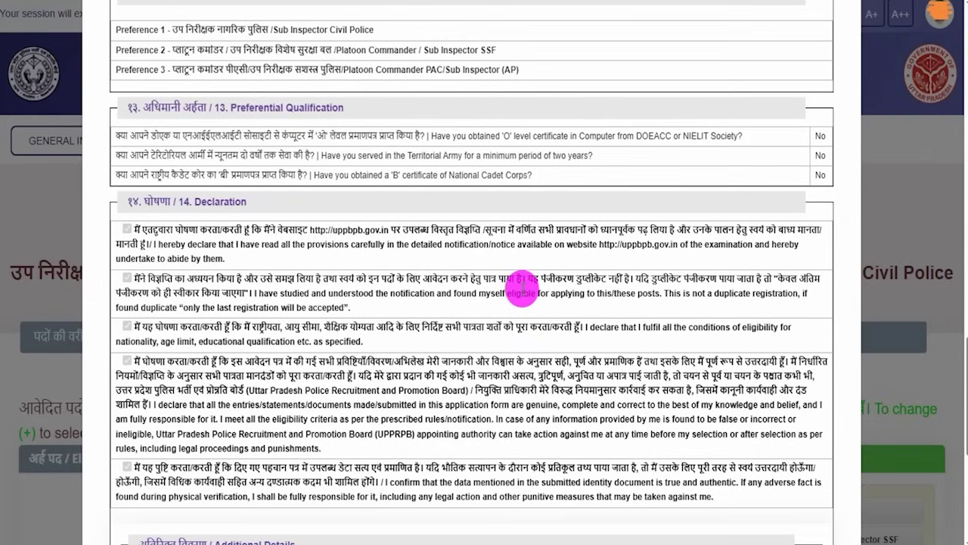
pyautogui.scroll(-1, 522, 291)
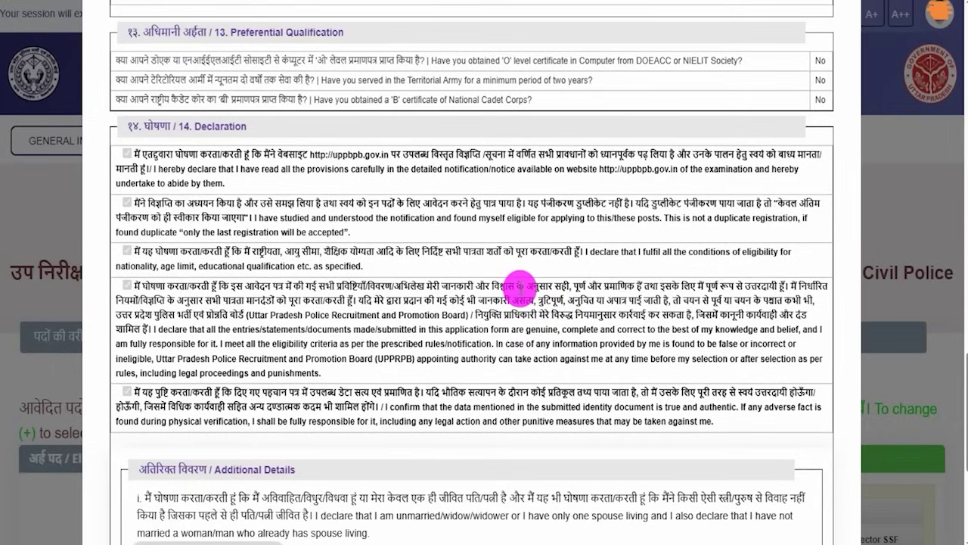
pyautogui.scroll(-3, 522, 286)
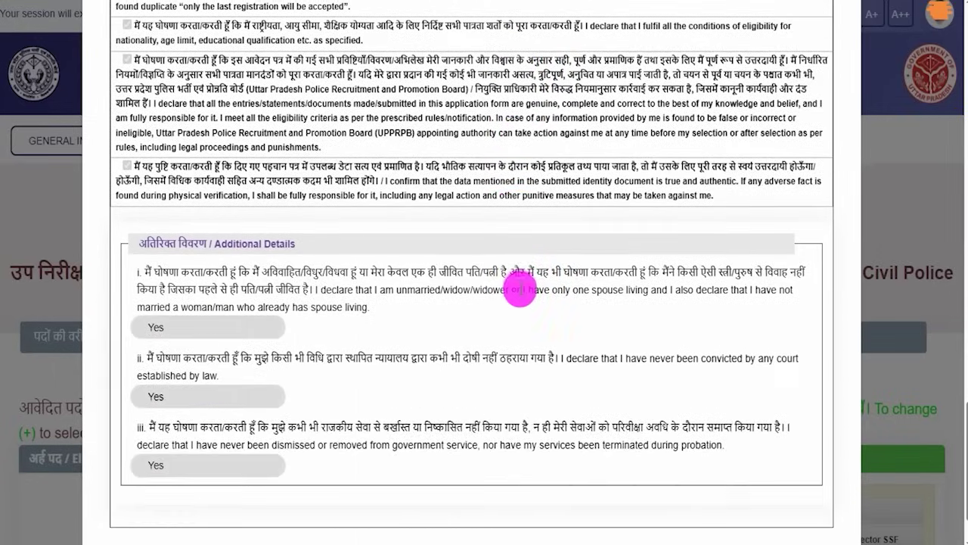
pyautogui.scroll(-1, 521, 291)
pyautogui.click(199, 484)
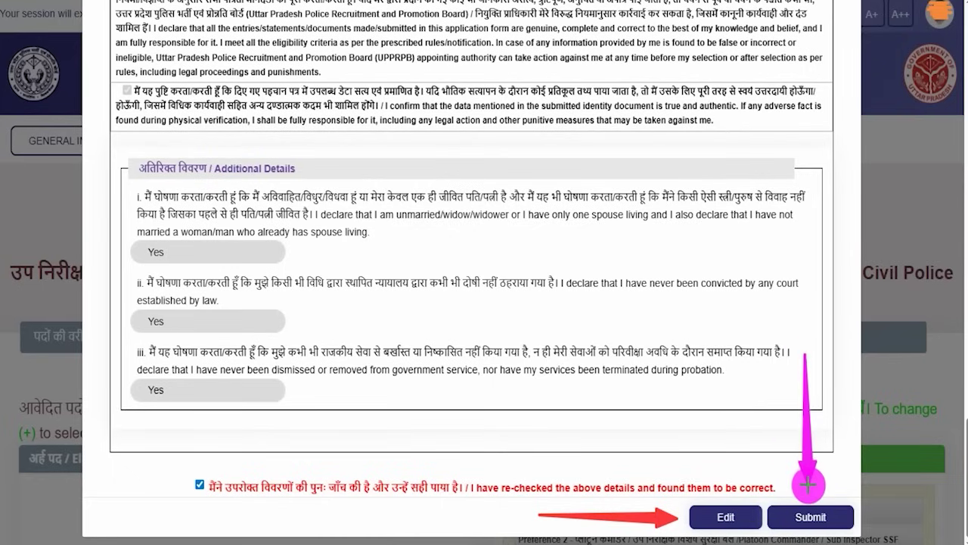
# Step: Submit the previewed application and confirm in the dialog to reach the ₹500.00 payment page
pyautogui.click(809, 516)
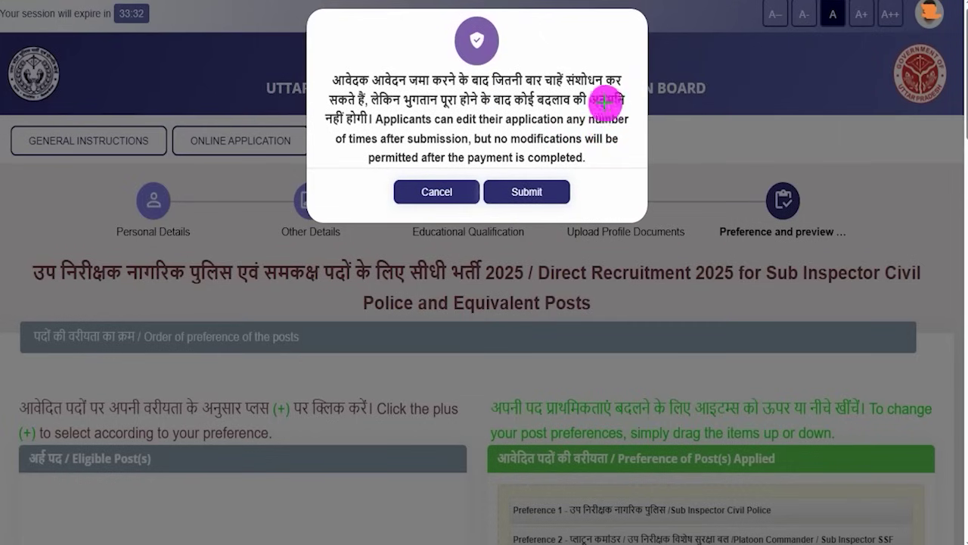
pyautogui.moveTo(623, 53); pyautogui.dragTo(573, 147)
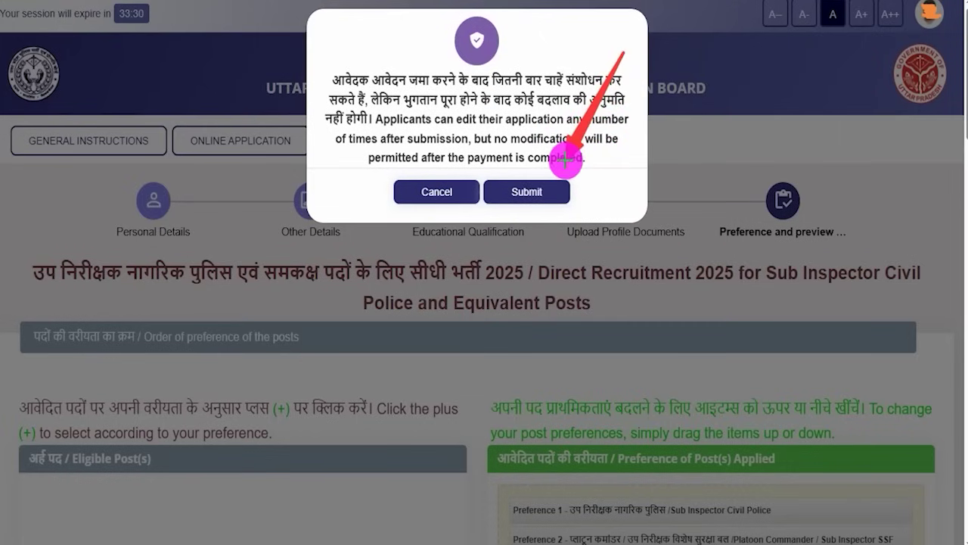
pyautogui.click(556, 191)
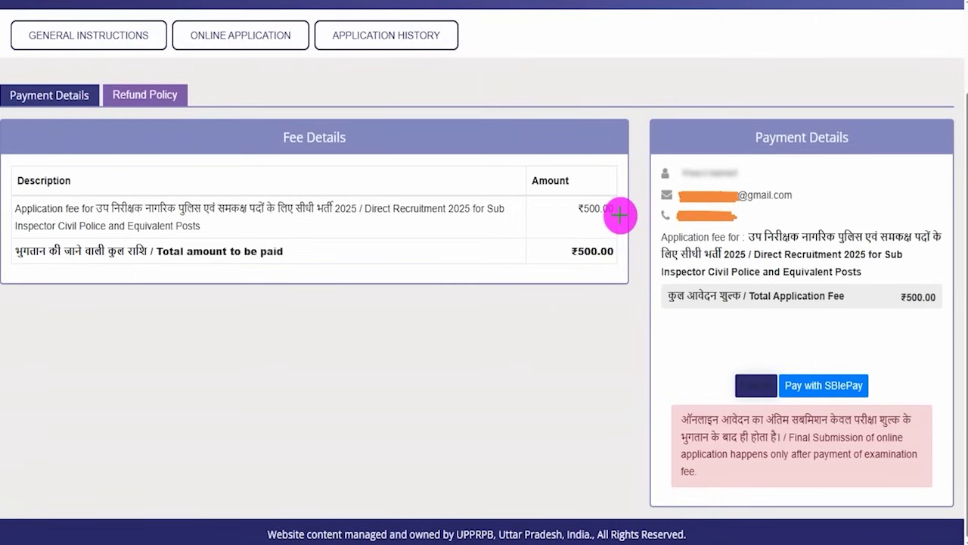
# Step: Choose Pay with SBIePay for the ₹500 fee and proceed to the card payment form
pyautogui.moveTo(621, 213); pyautogui.dragTo(637, 188)
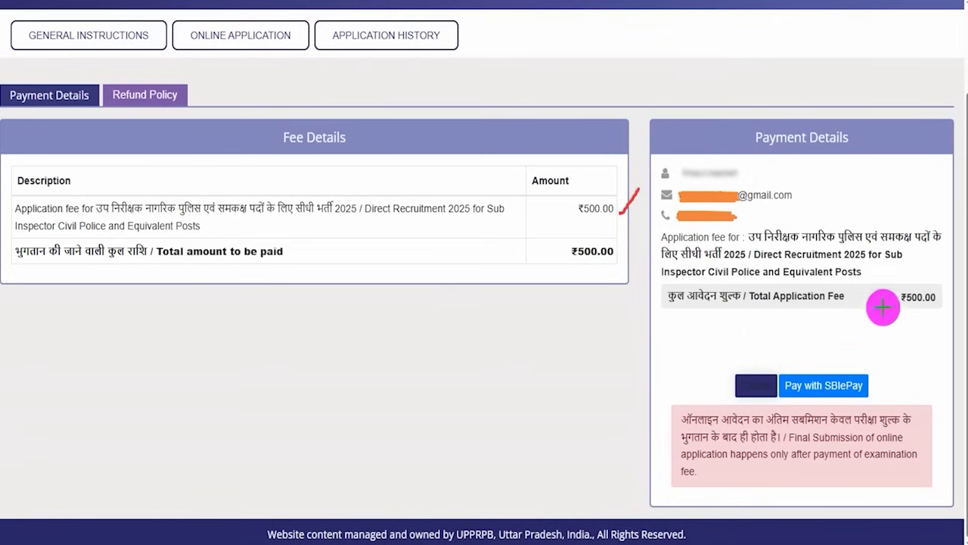
pyautogui.moveTo(895, 233); pyautogui.dragTo(857, 353)
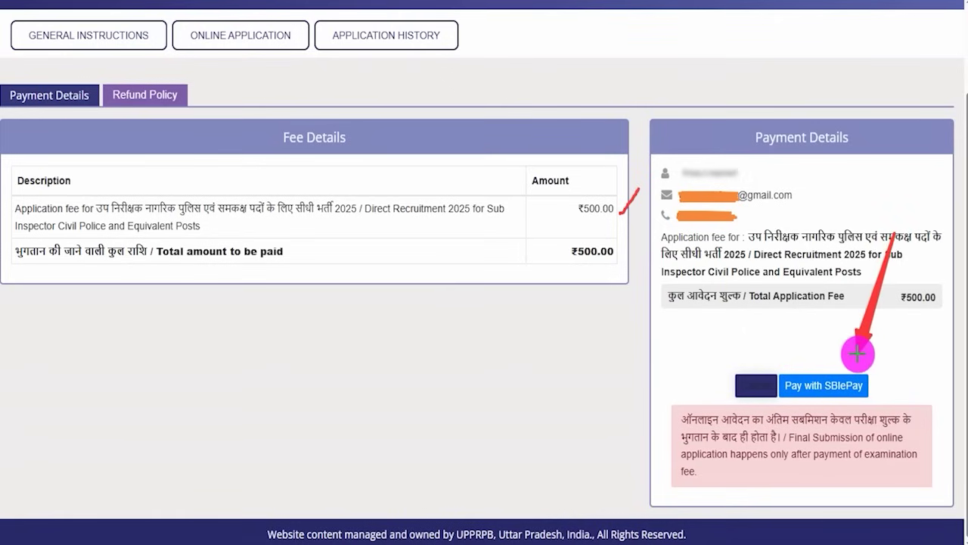
pyautogui.click(851, 382)
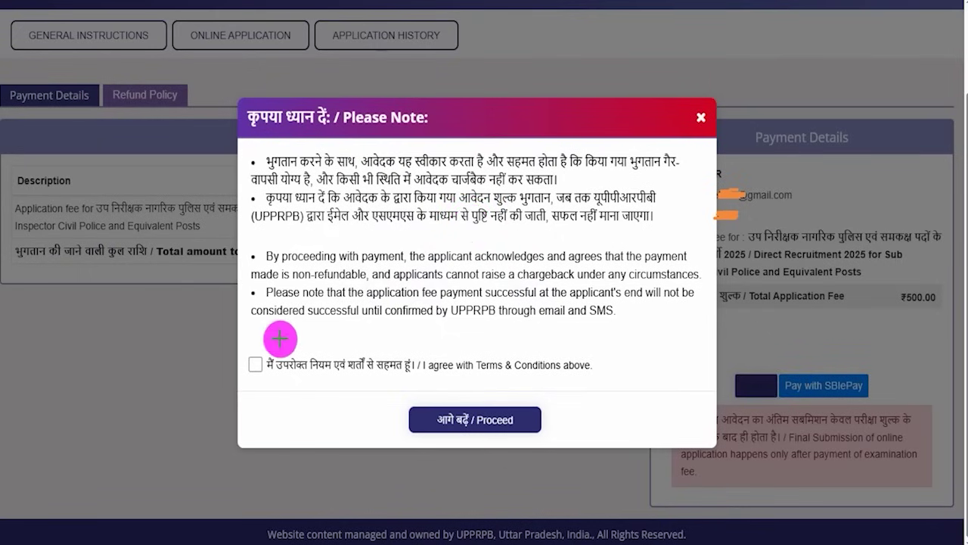
pyautogui.moveTo(254, 360); pyautogui.dragTo(288, 345)
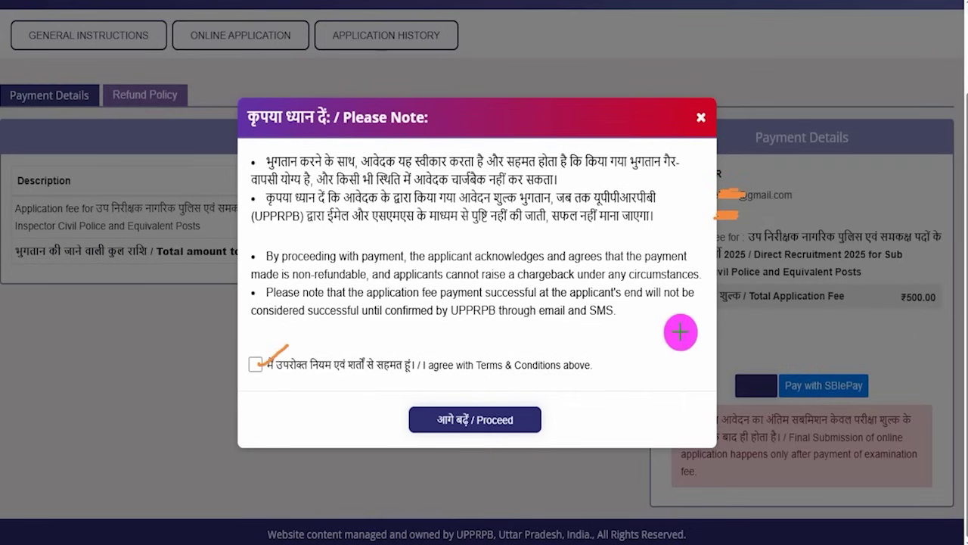
pyautogui.moveTo(678, 331); pyautogui.dragTo(613, 382)
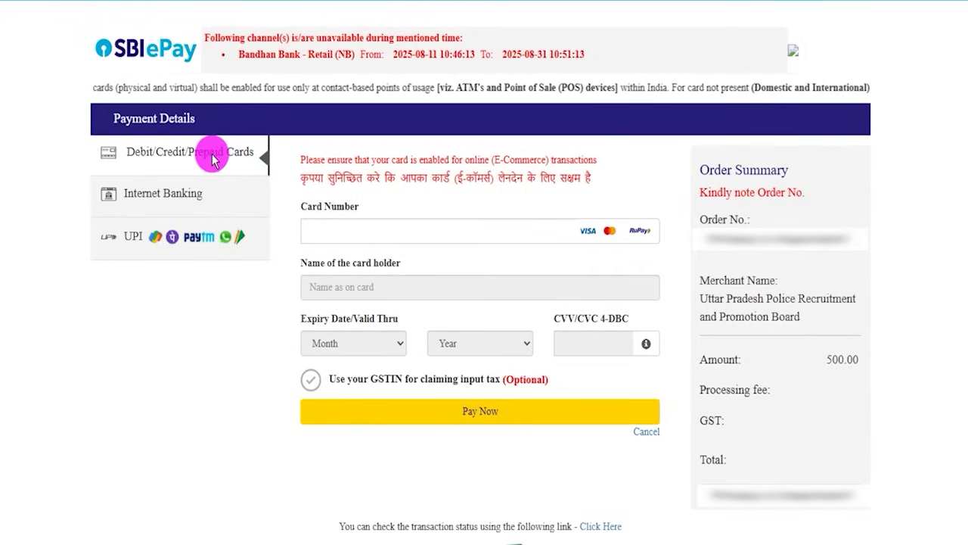
# Step: In SBIePay, switch to UPI, select UPI QR and generate the fee QR code
pyautogui.click(191, 189)
pyautogui.click(137, 237)
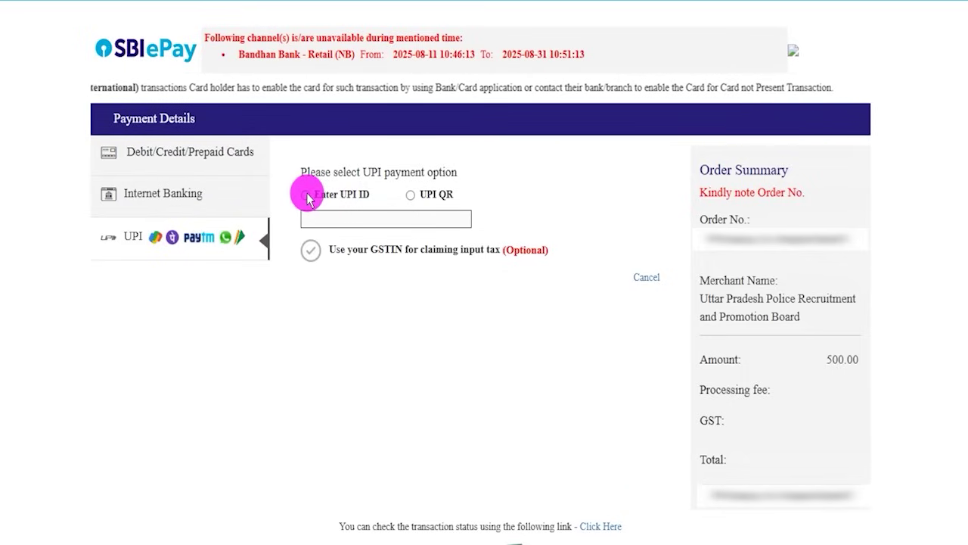
pyautogui.click(306, 197)
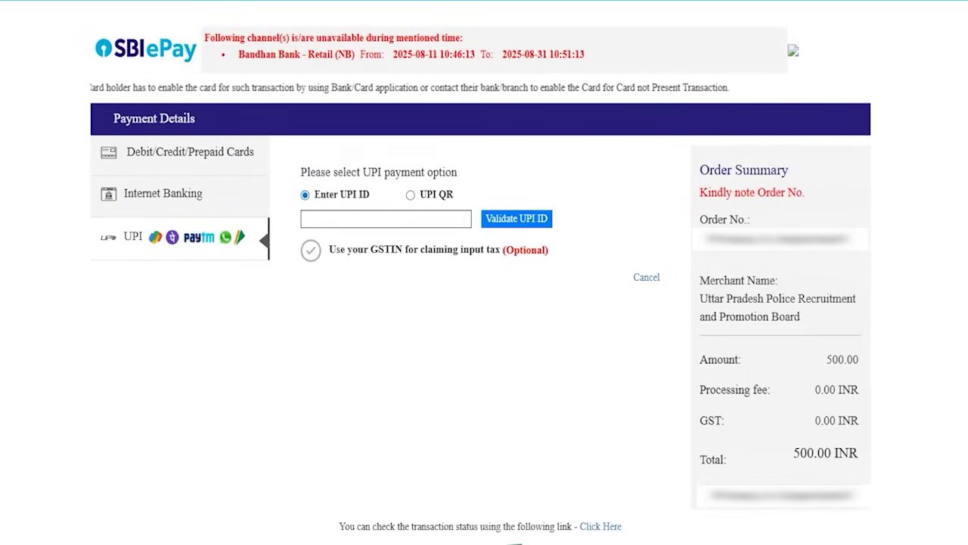
pyautogui.moveTo(409, 221); pyautogui.dragTo(443, 201)
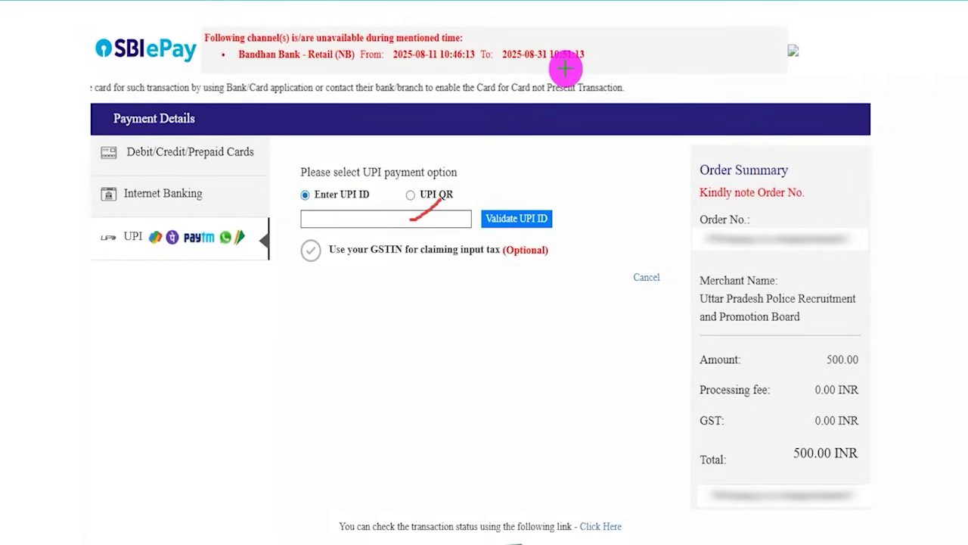
pyautogui.moveTo(552, 217); pyautogui.dragTo(592, 180)
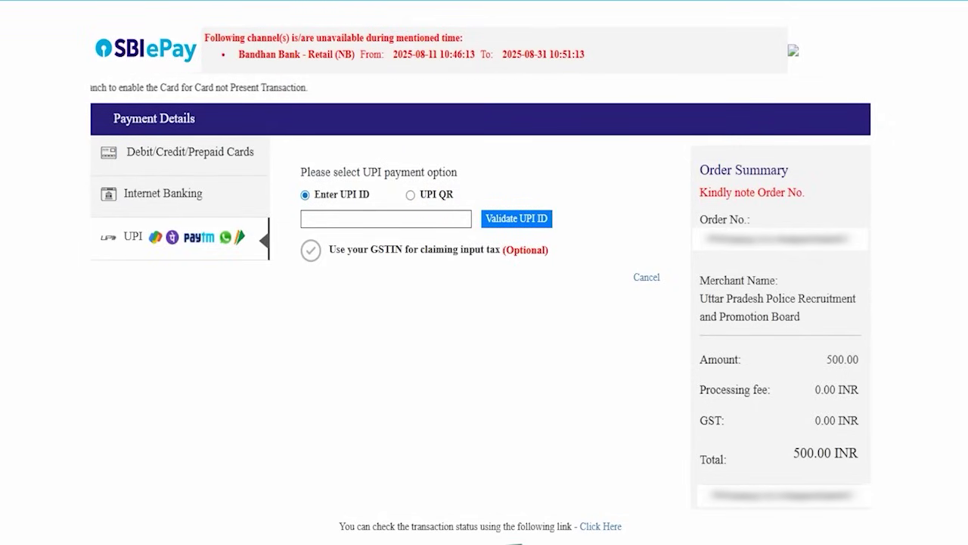
pyautogui.click(410, 200)
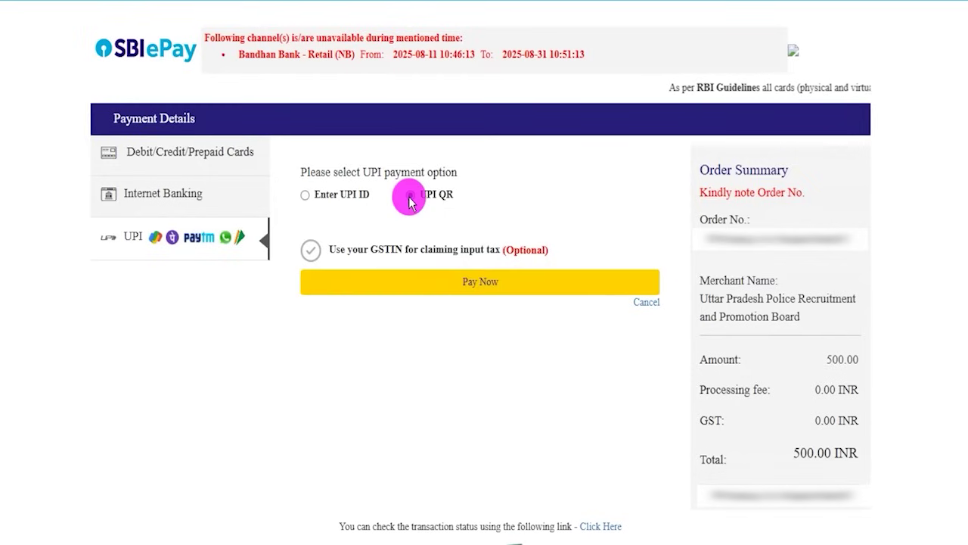
pyautogui.click(466, 282)
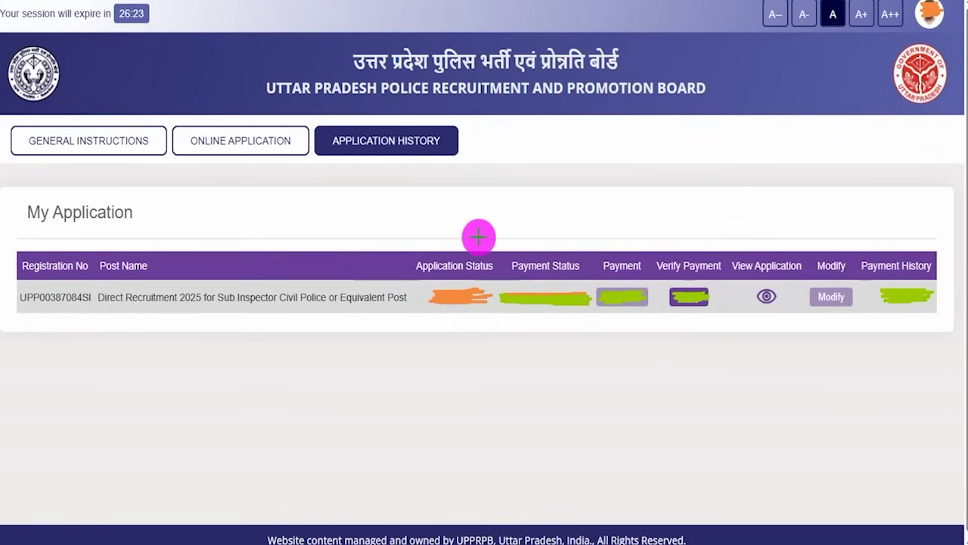
# Step: Check the Direct Recruitment 2025 Sub Inspector entry and payment status in Application History
pyautogui.moveTo(401, 218); pyautogui.dragTo(455, 168)
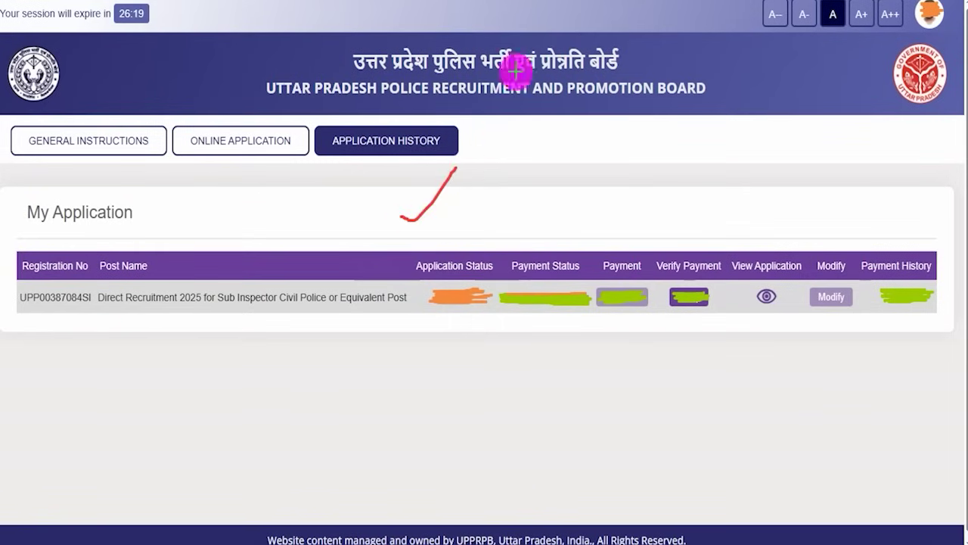
pyautogui.moveTo(401, 246)
pyautogui.mouseDown()
pyautogui.moveTo(484, 259)
pyautogui.moveTo(497, 327)
pyautogui.mouseUp()
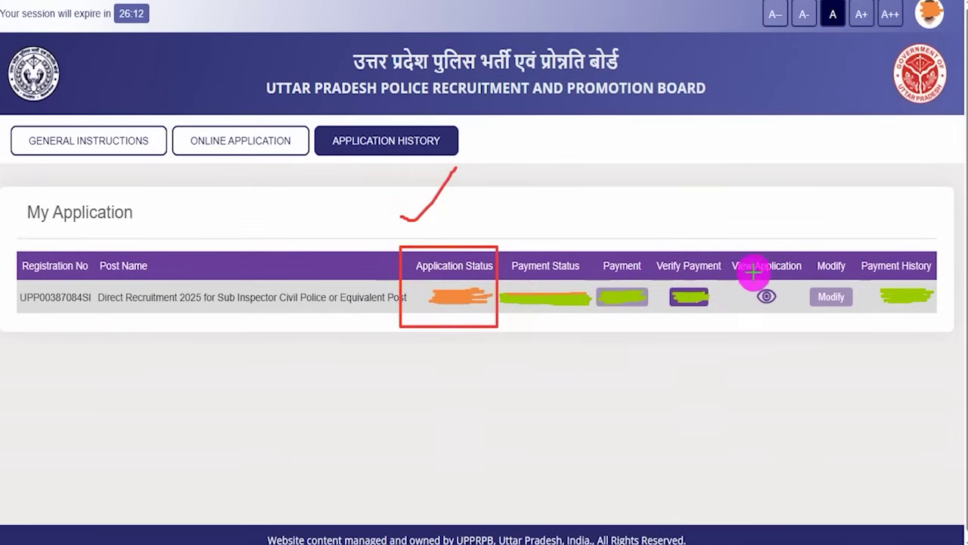
pyautogui.moveTo(743, 280)
pyautogui.mouseDown()
pyautogui.moveTo(777, 296)
pyautogui.moveTo(789, 316)
pyautogui.mouseUp()
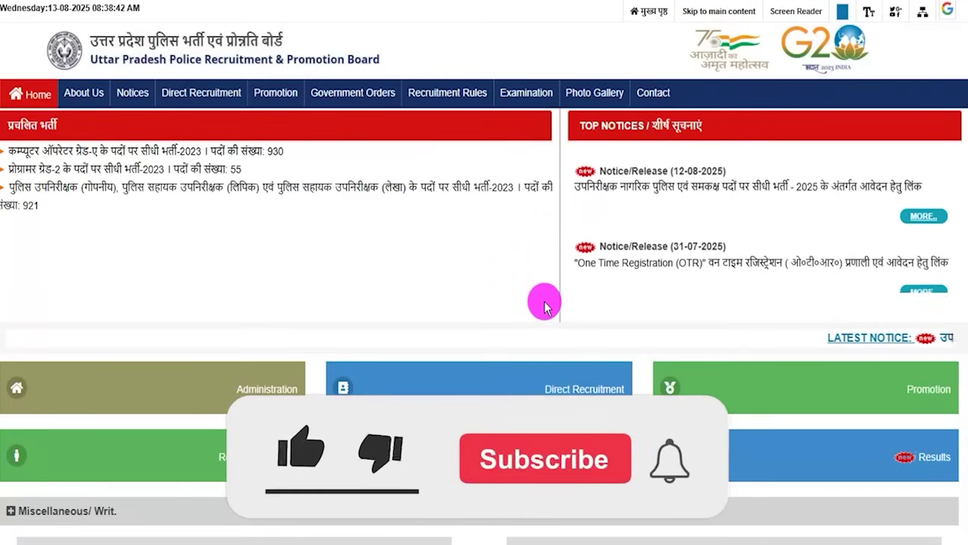
pyautogui.scroll(-7, 547, 309)
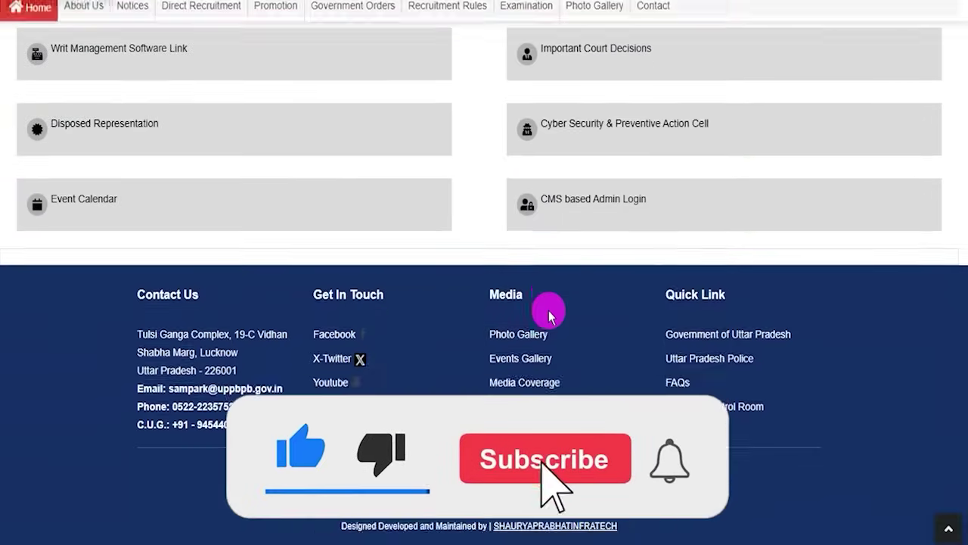
pyautogui.scroll(10, 546, 309)
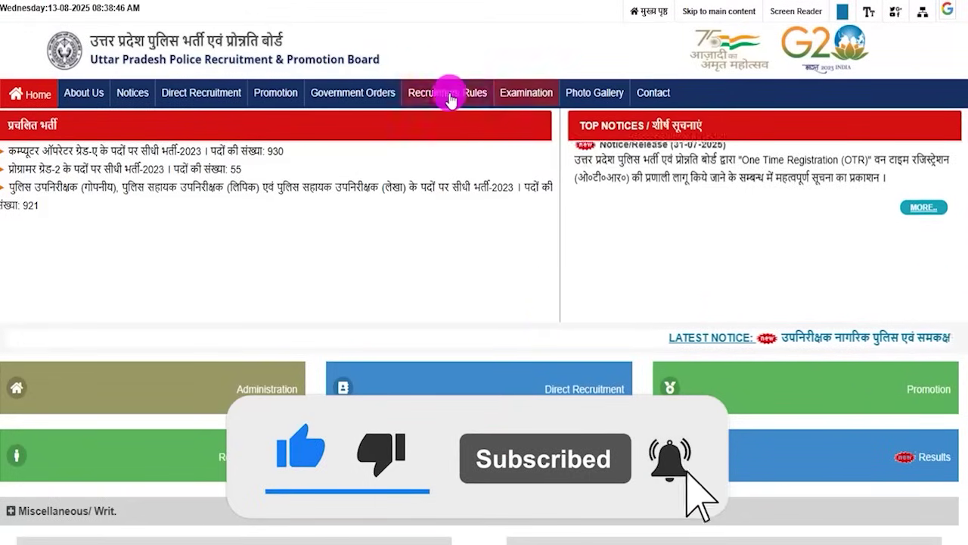